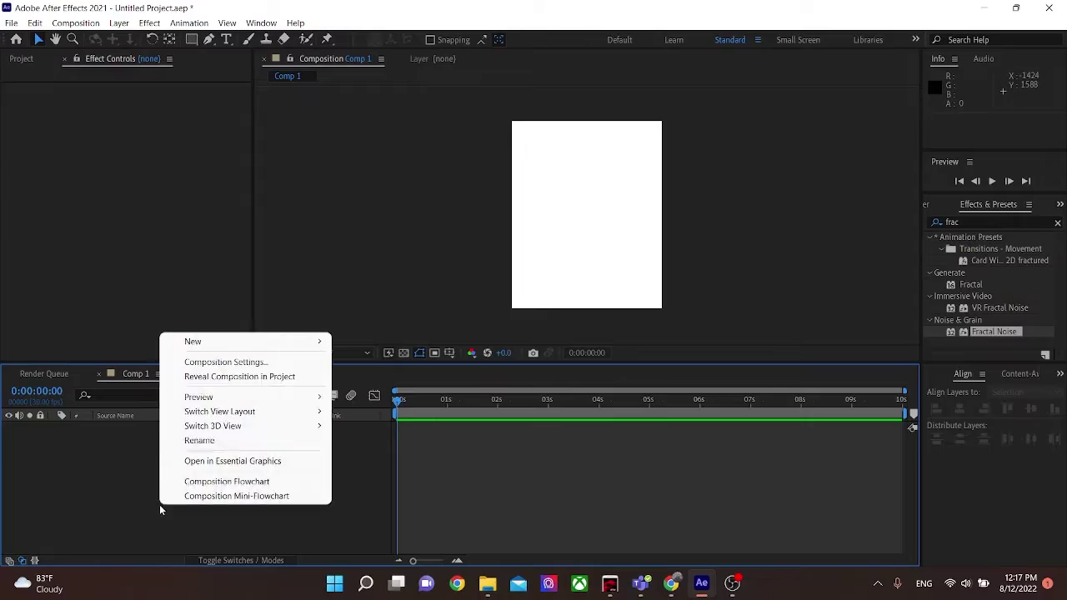
# Create a new solid layer named Fractal in Comp 1
pyautogui.moveTo(219, 343)
pyautogui.click(367, 378)
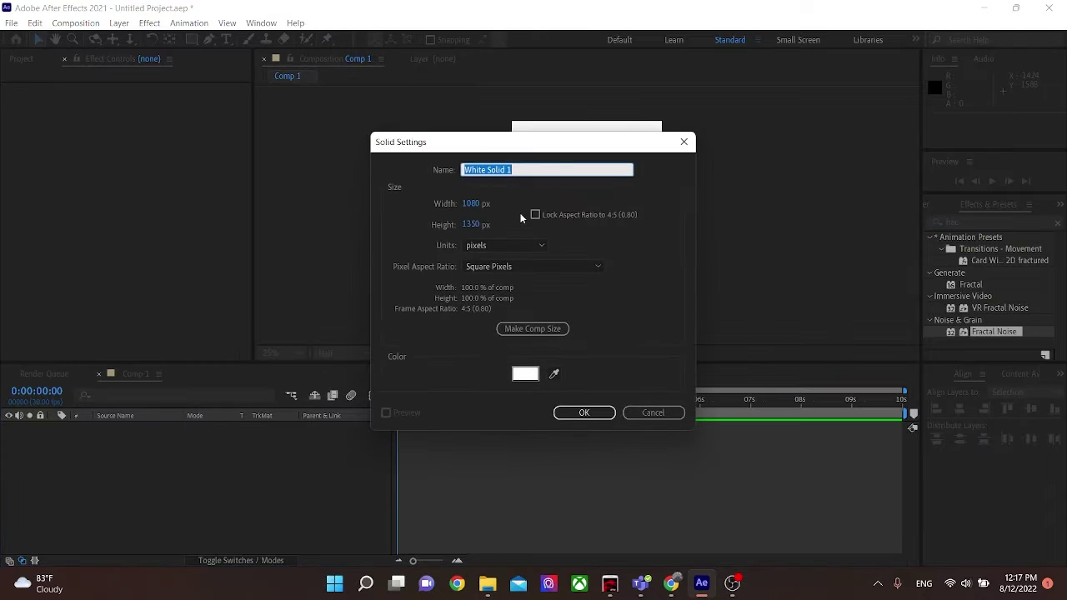
pyautogui.write('Fractal')
pyautogui.click(584, 413)
# Search 'frac' in Effects & Presets and apply Fractal Noise to the Fractal solid
pyautogui.click(993, 222)
pyautogui.write('f')
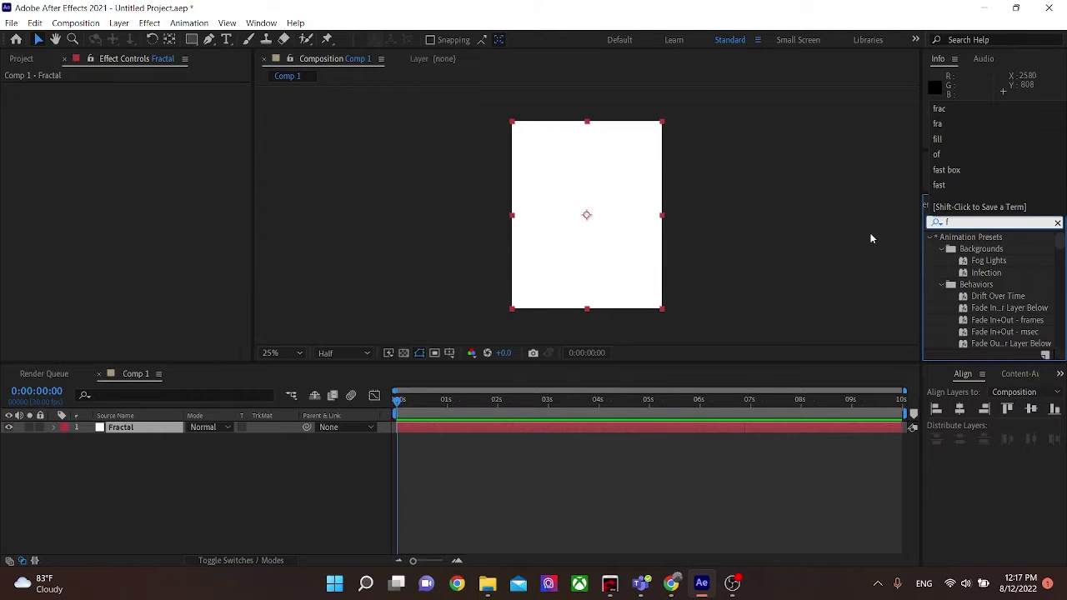
pyautogui.write('rac')
pyautogui.doubleClick(994, 332)
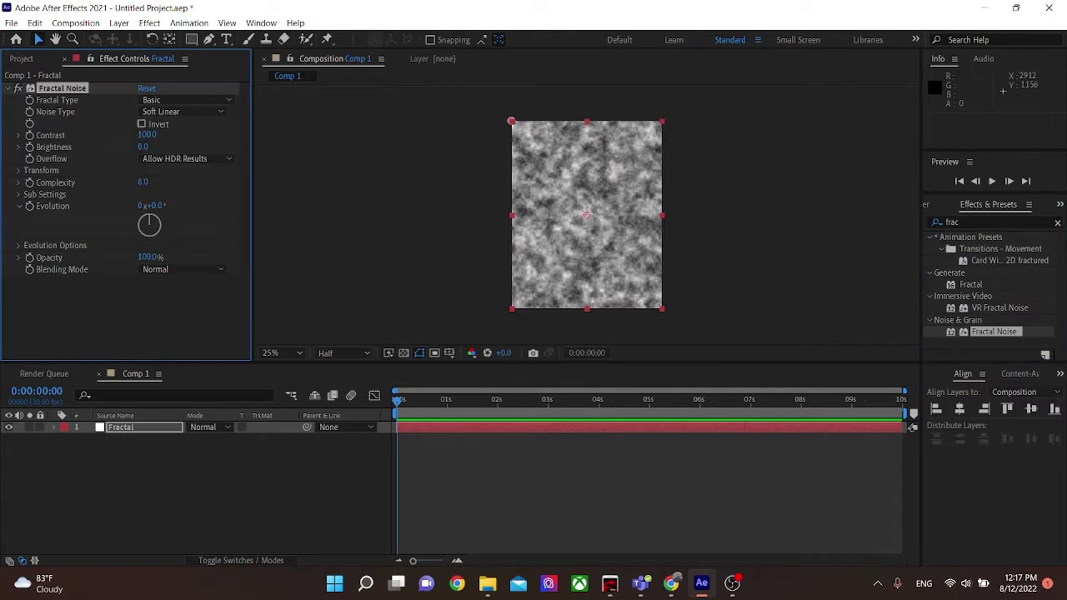
pyautogui.hotkey('ctrl', '0')
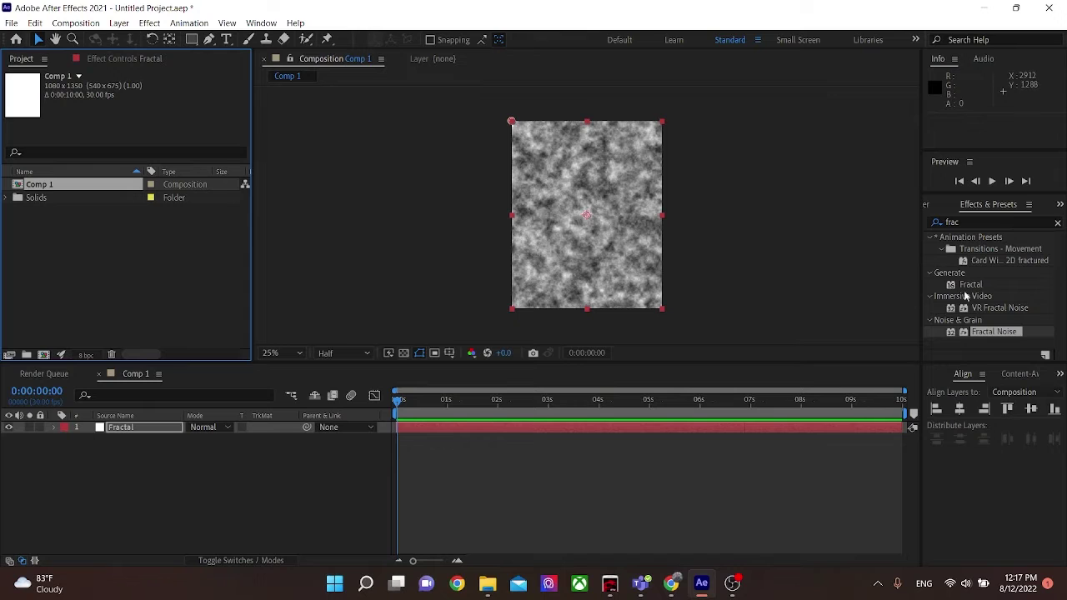
pyautogui.click(993, 222)
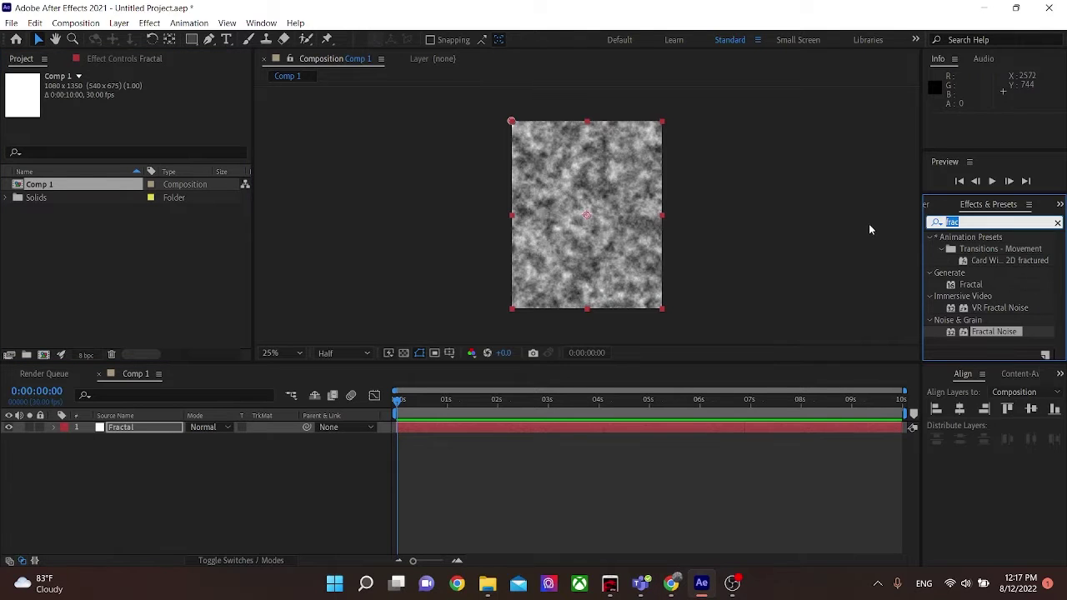
# Search 'post' and apply Posterize to the Fractal layer
pyautogui.write('post')
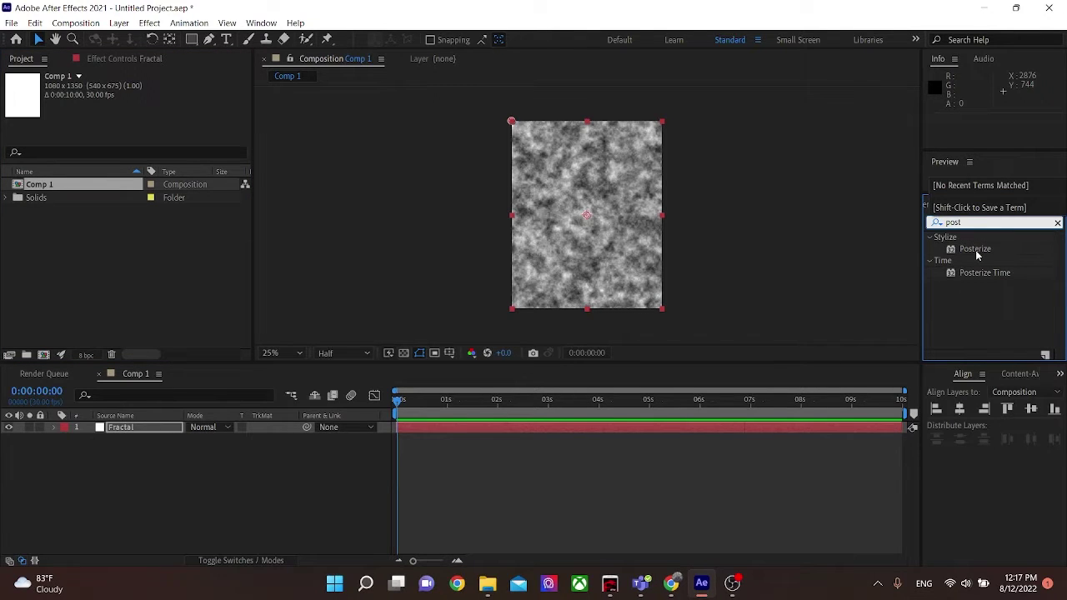
pyautogui.press('Return')
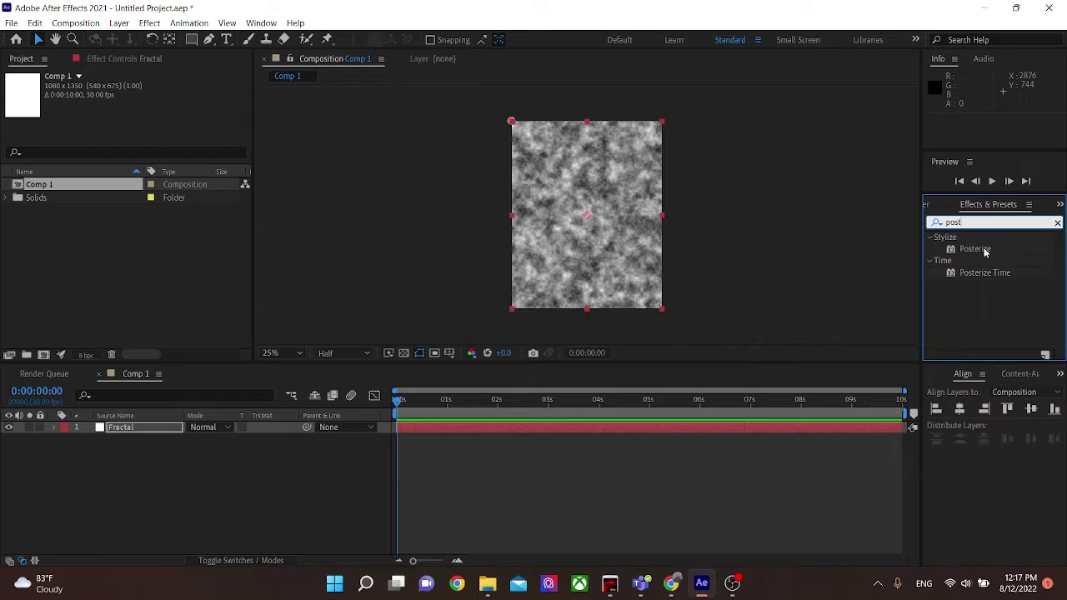
pyautogui.doubleClick(984, 250)
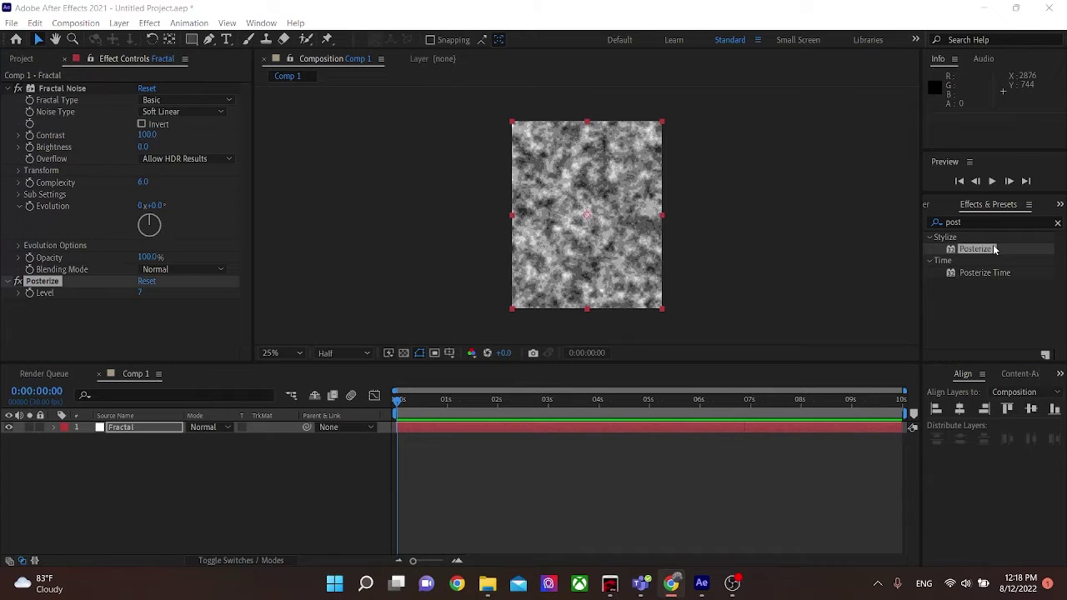
# After clearing misspelled searches, search 'dire' and apply Directional Blur to the Fractal layer
pyautogui.click(1009, 224)
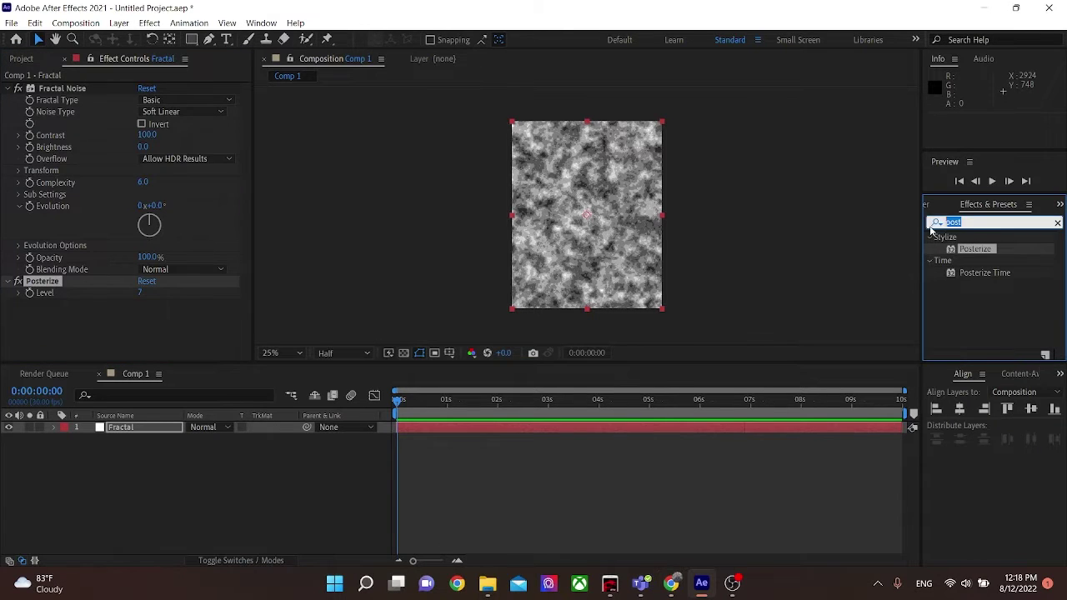
pyautogui.write('dr')
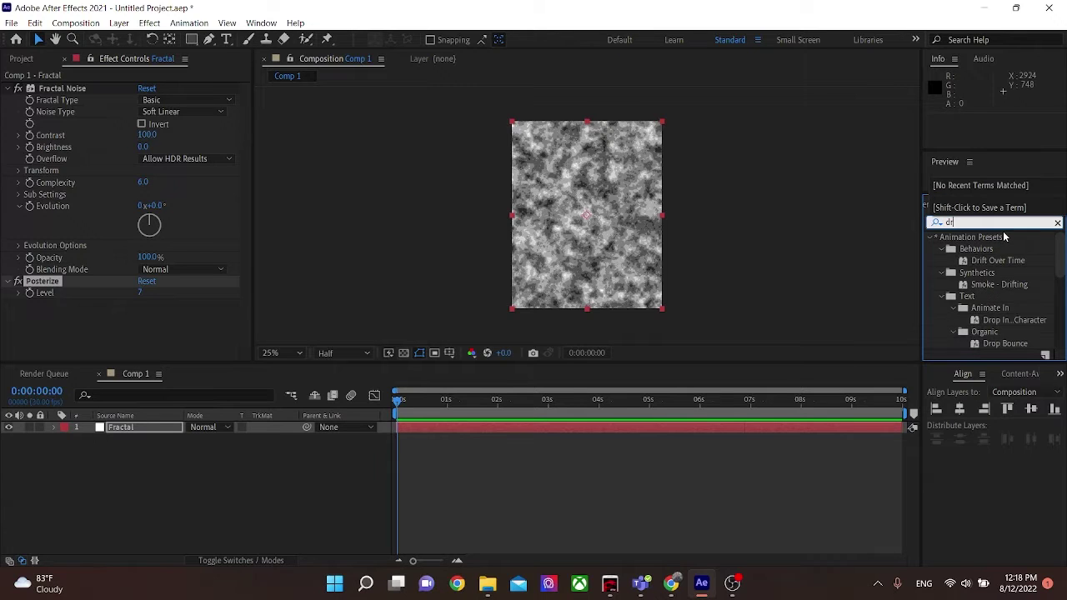
pyautogui.write('e')
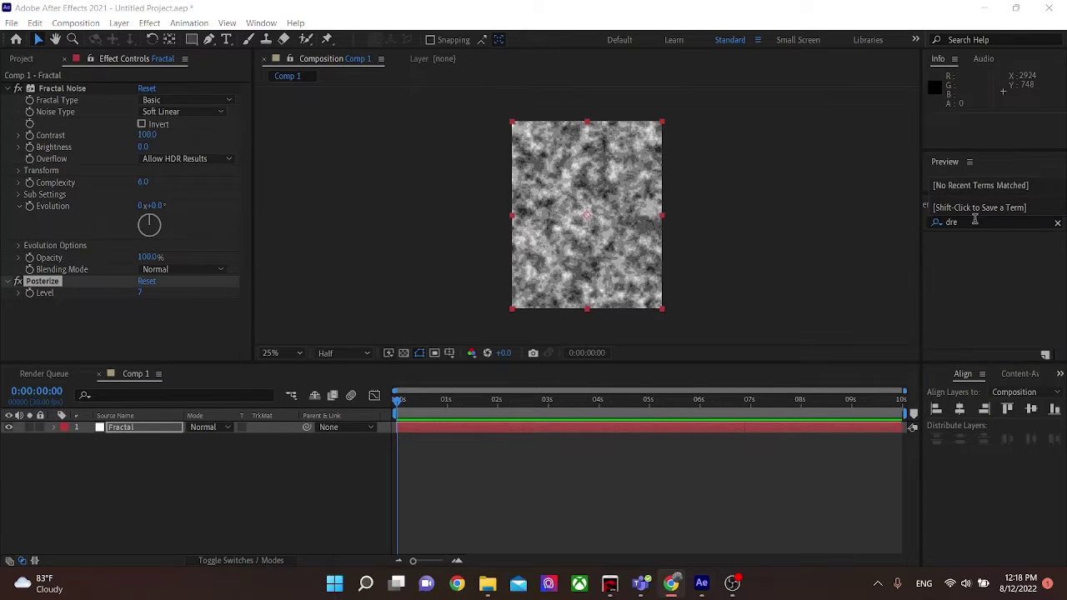
pyautogui.press('BackSpace')
pyautogui.press('BackSpace')
pyautogui.press('BackSpace')
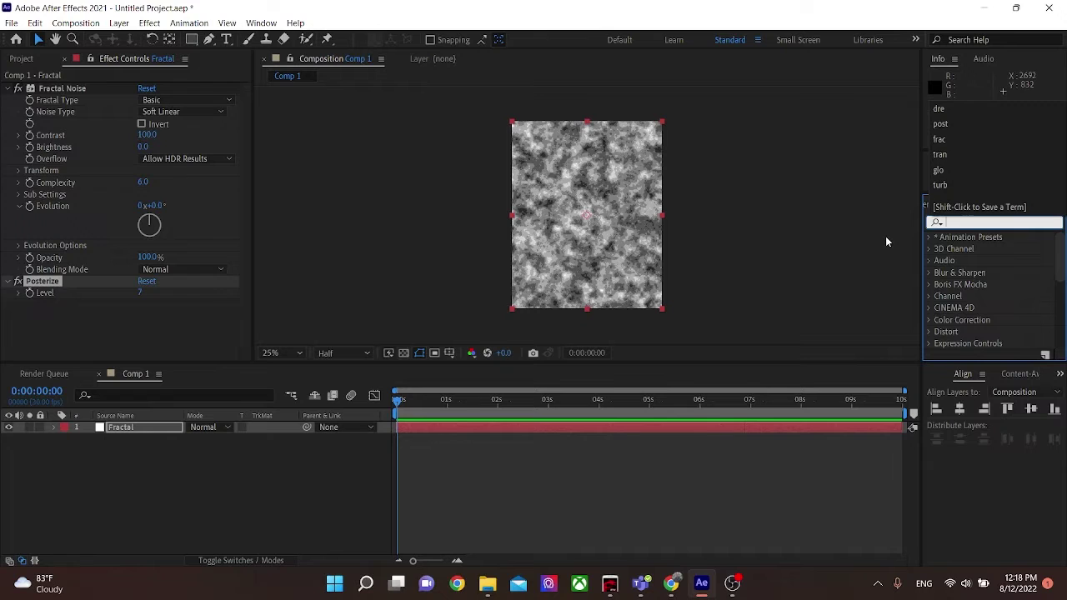
pyautogui.press('Escape')
pyautogui.write('dr')
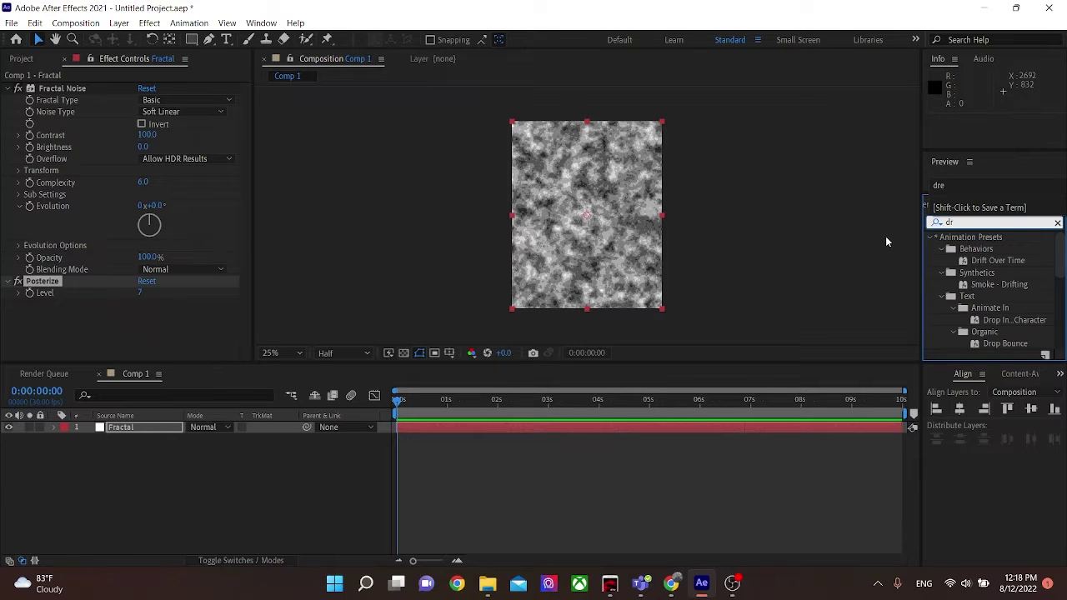
pyautogui.write('ect')
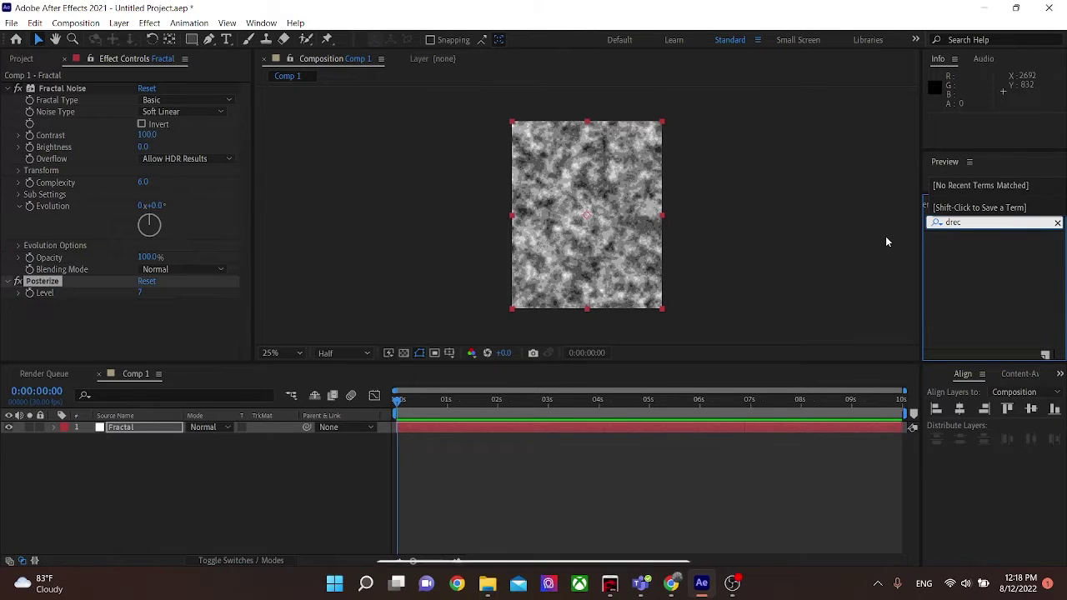
pyautogui.press('BackSpace')
pyautogui.press('BackSpace')
pyautogui.press('BackSpace')
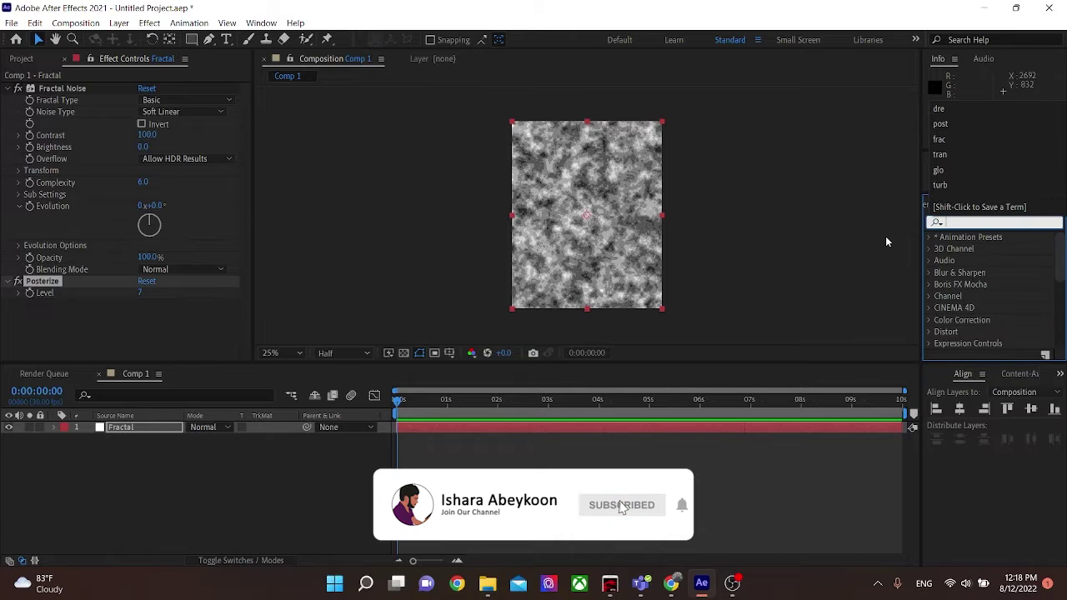
pyautogui.press('Escape')
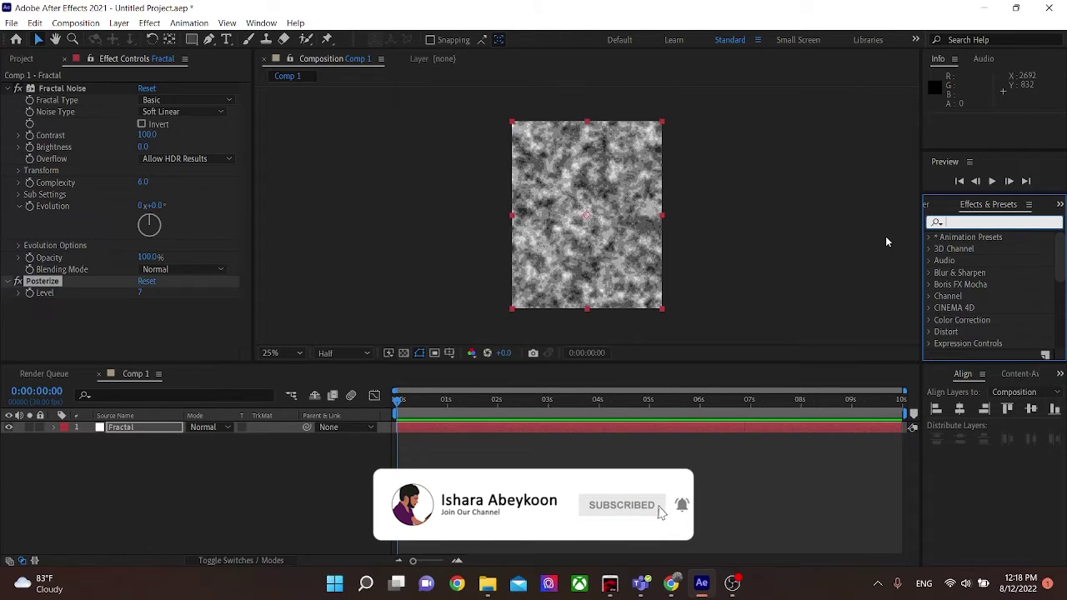
pyautogui.click(992, 223)
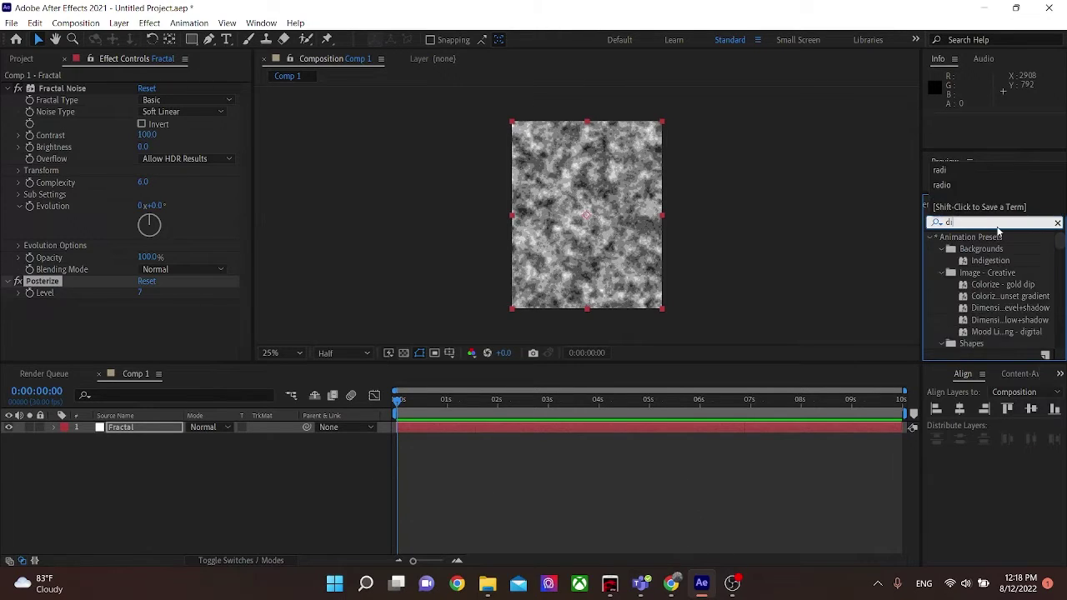
pyautogui.write('dire')
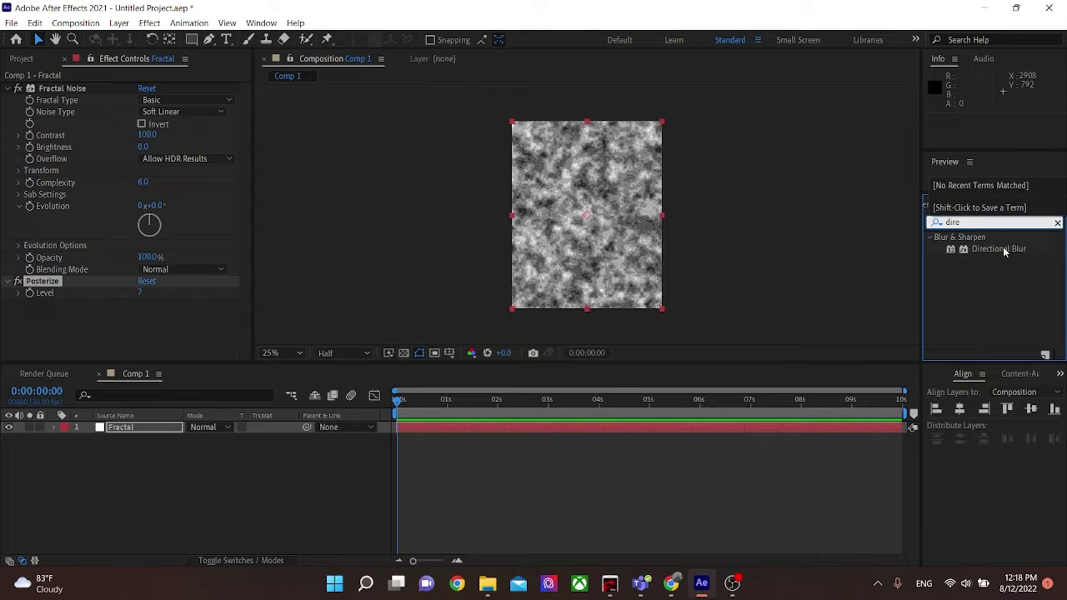
pyautogui.doubleClick(1005, 250)
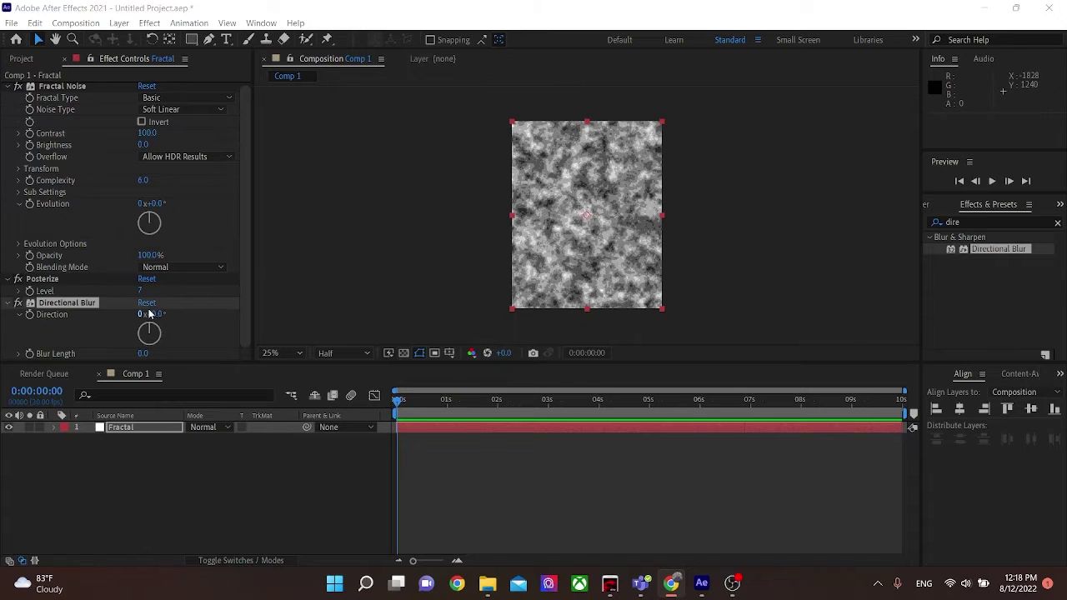
# Set Posterize Level to 2 and Directional Blur to 90° with Blur Length 401.7
pyautogui.moveTo(140, 291); pyautogui.dragTo(125, 291)
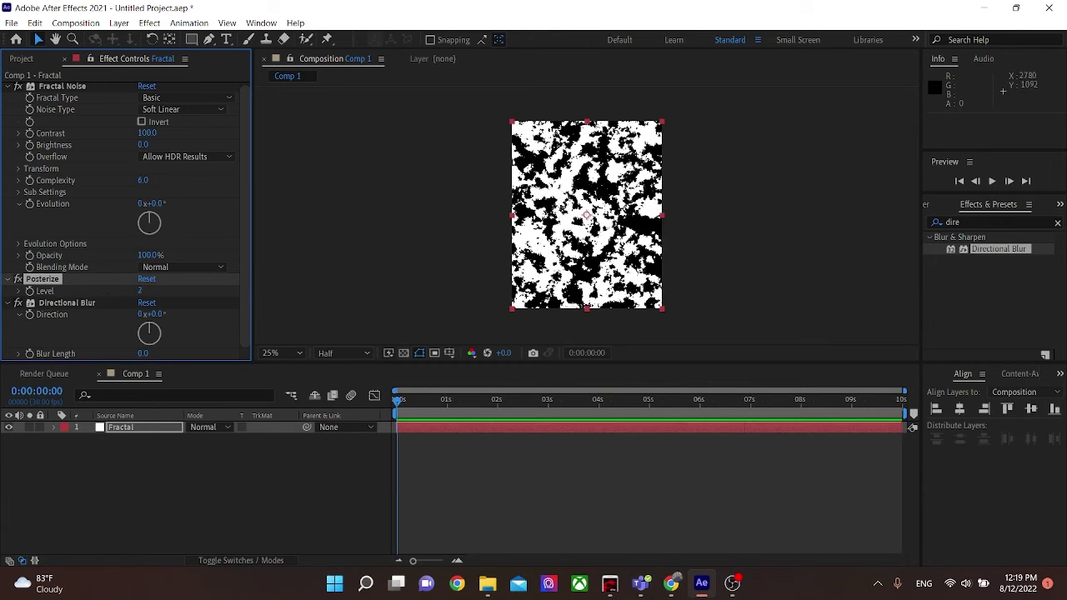
pyautogui.click(154, 314)
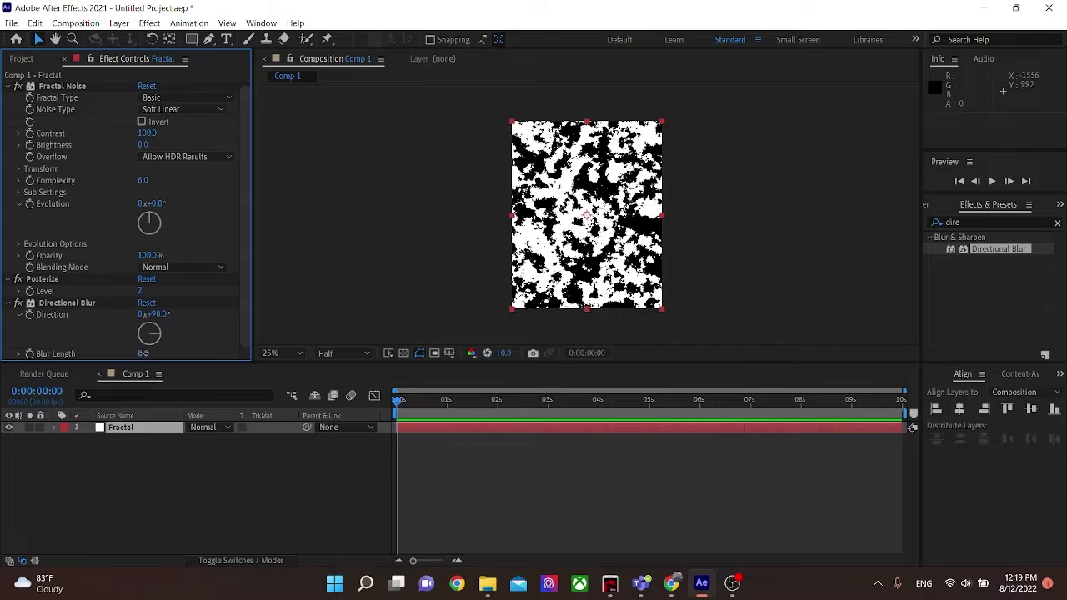
pyautogui.moveTo(143, 354)
pyautogui.mouseDown()
pyautogui.moveTo(167, 352)
pyautogui.moveTo(122, 352)
pyautogui.mouseUp()
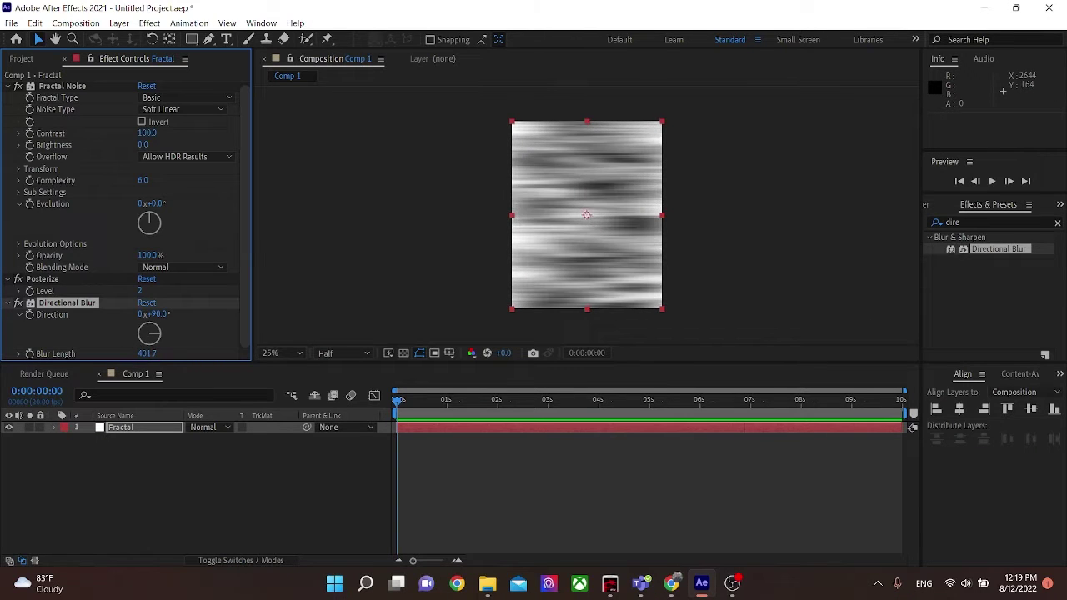
pyautogui.click(671, 583)
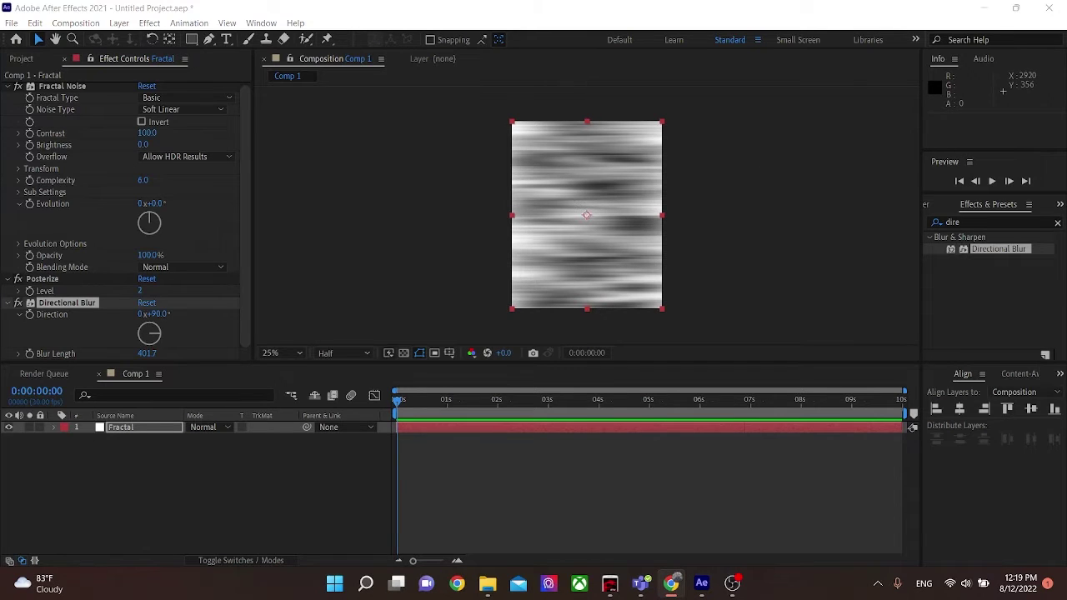
# Lower the Fractal Noise Brightness to -6.0
pyautogui.moveTo(148, 145)
pyautogui.mouseDown()
pyautogui.moveTo(132, 144)
pyautogui.moveTo(148, 144)
pyautogui.mouseUp()
pyautogui.click(144, 145)
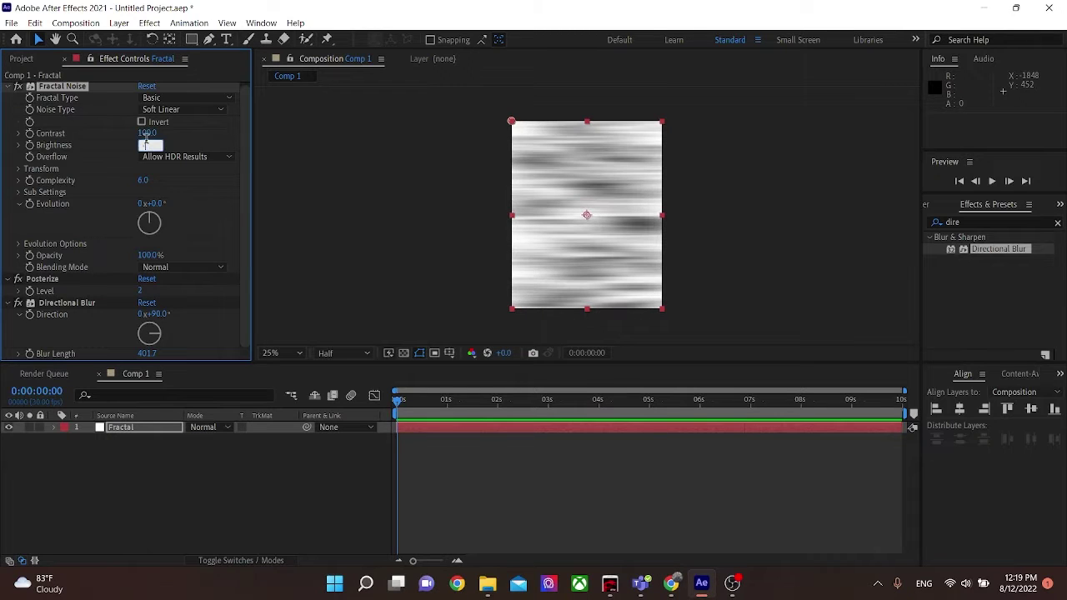
pyautogui.press('Return')
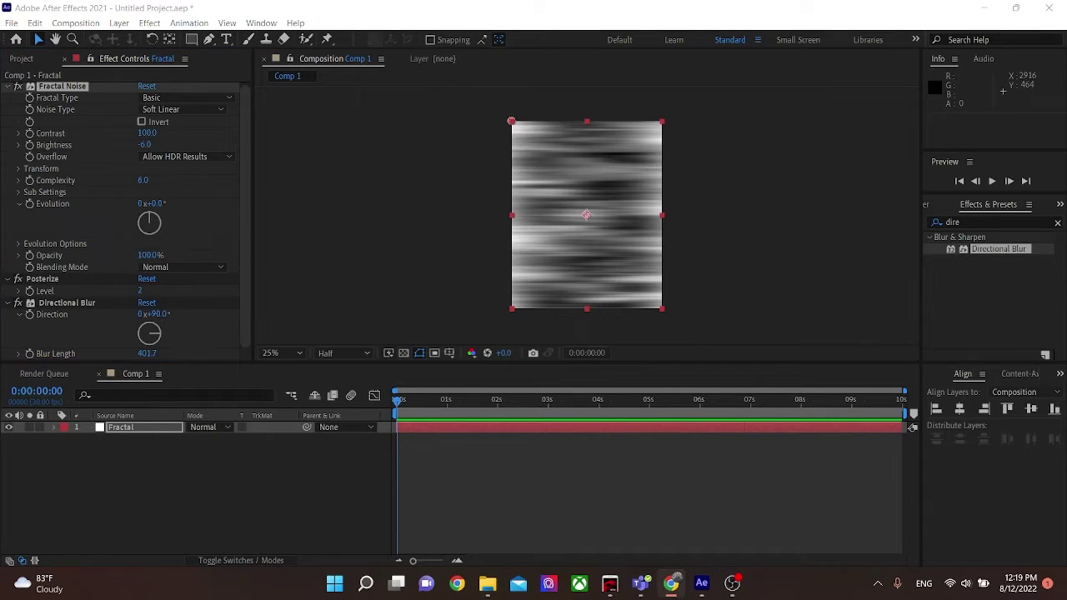
pyautogui.click(20, 170)
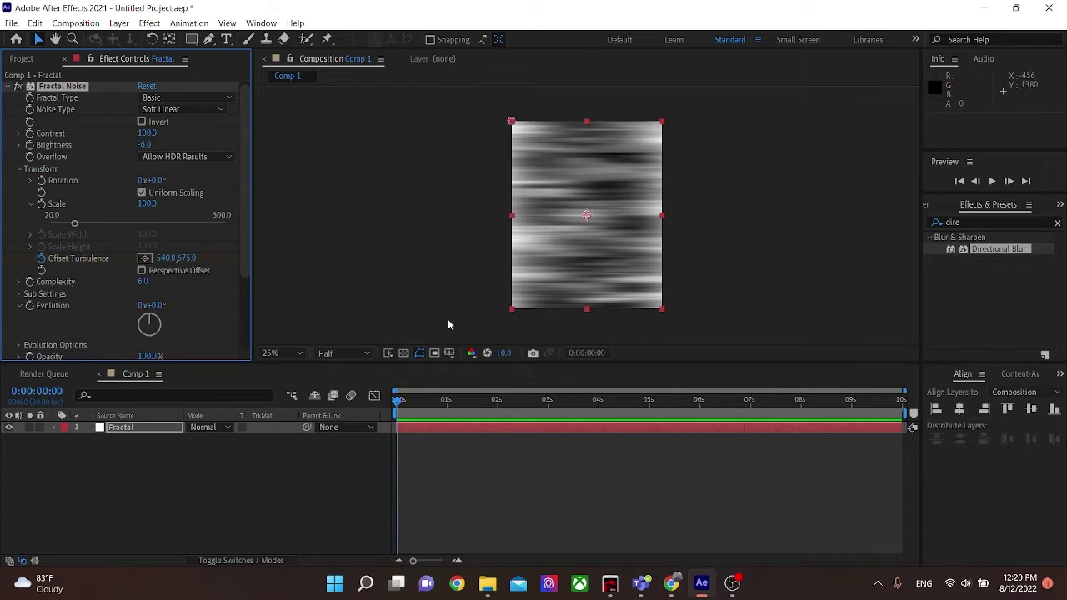
# Move to 5 seconds and preview the Fractal Noise animation
pyautogui.moveTo(504, 401); pyautogui.dragTo(652, 422)
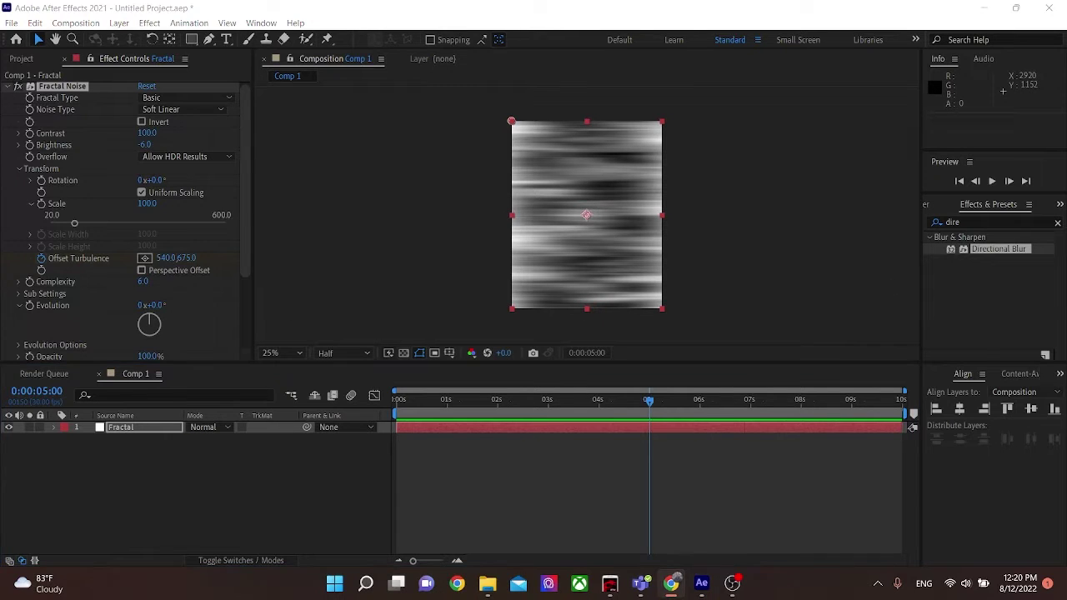
pyautogui.click(167, 258)
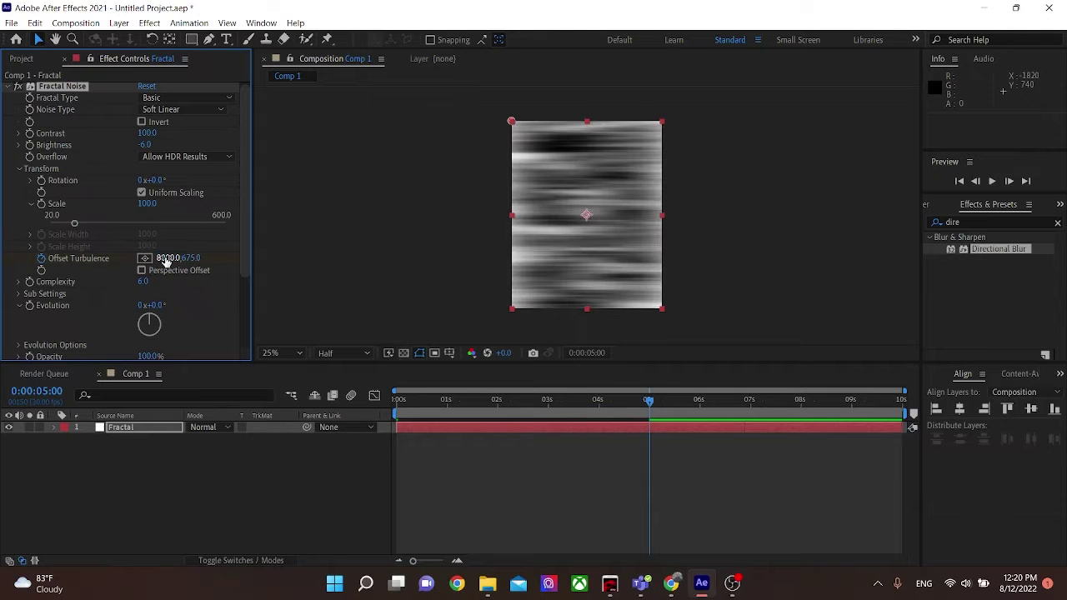
pyautogui.press('Return')
pyautogui.press('space')
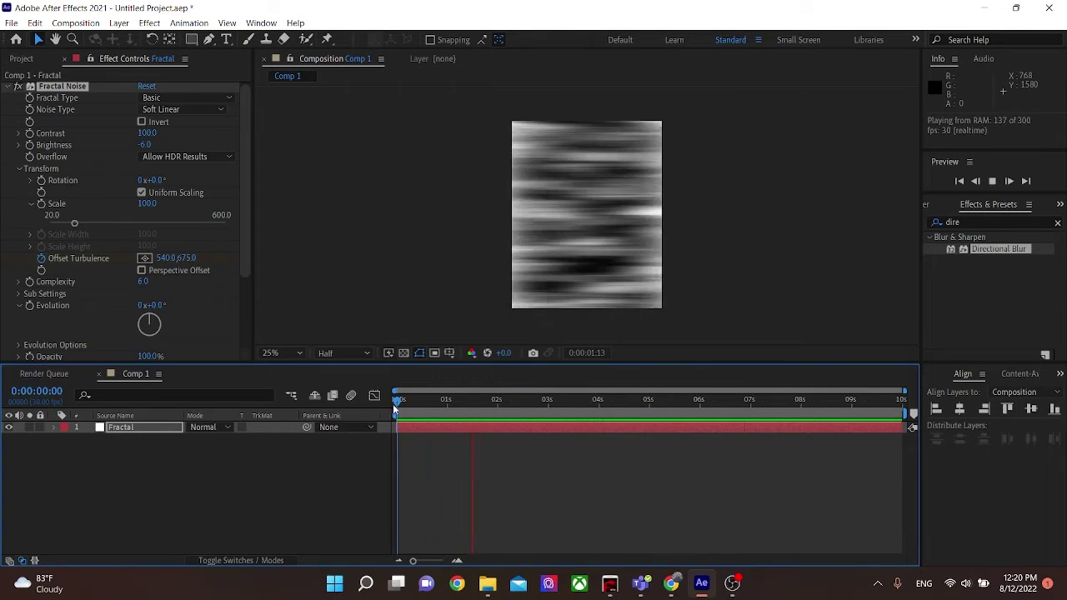
pyautogui.press('space')
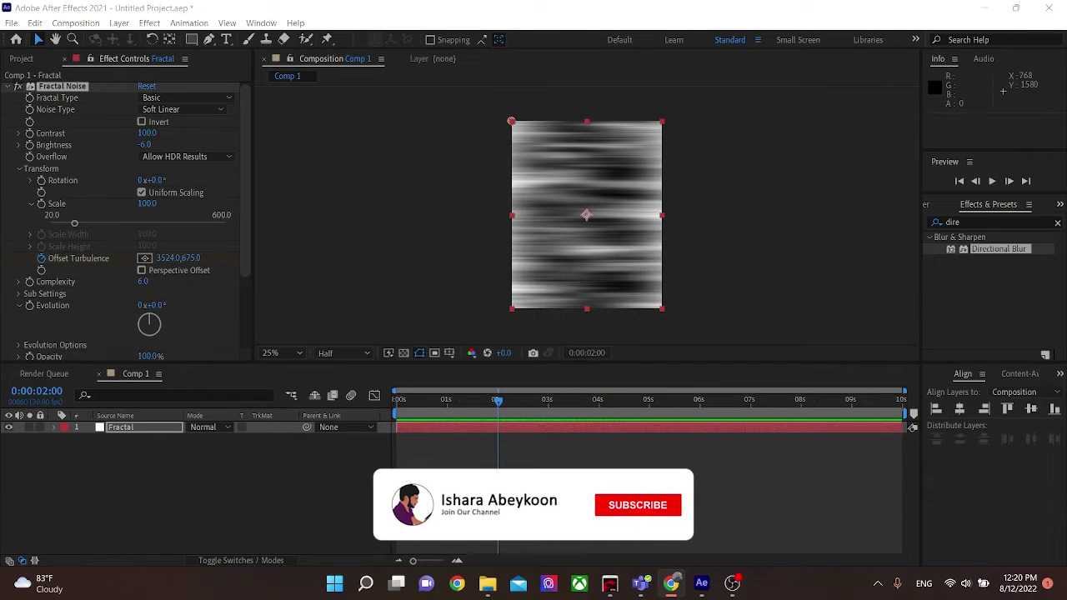
# Turn off Uniform Scaling and set noise Scale Height 50 and Scale Width 400
pyautogui.click(142, 193)
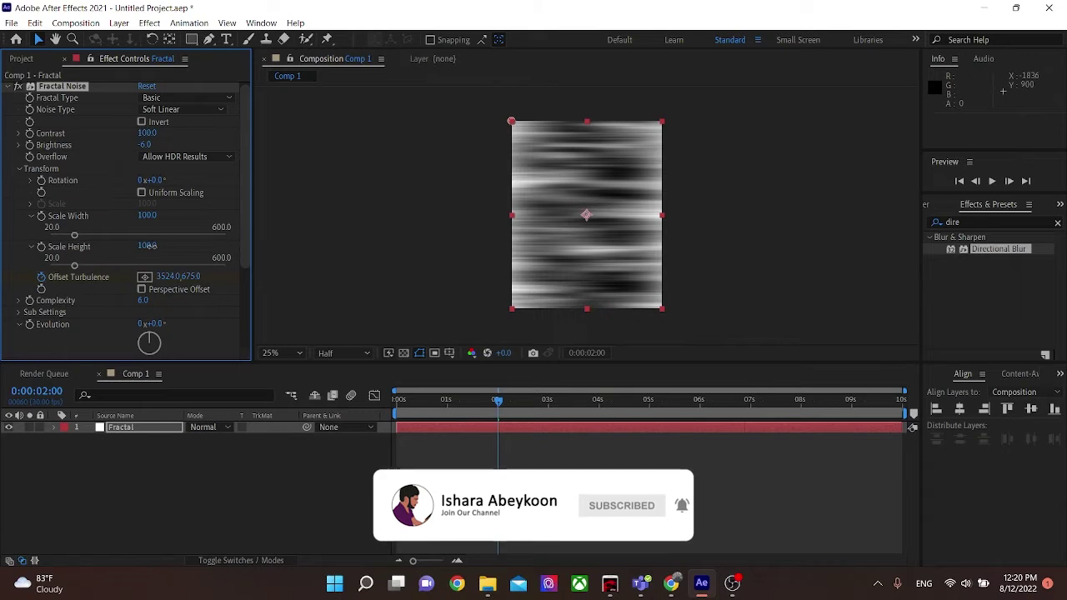
pyautogui.click(147, 245)
pyautogui.write('50')
pyautogui.press('Return')
pyautogui.click(147, 215)
pyautogui.write('400')
pyautogui.press('Return')
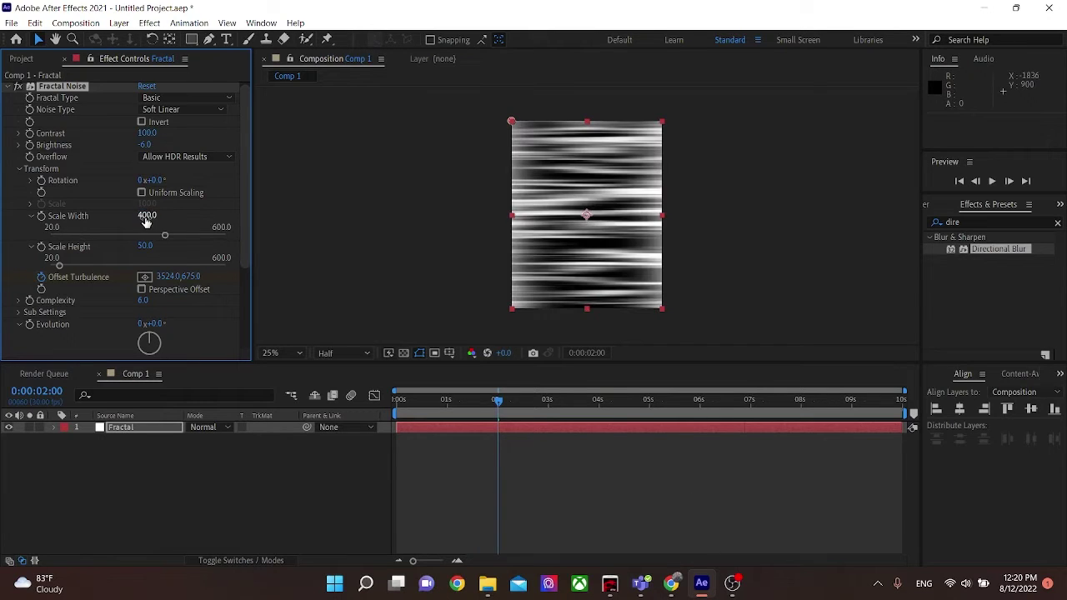
pyautogui.hotkey('alt', 'Tab')
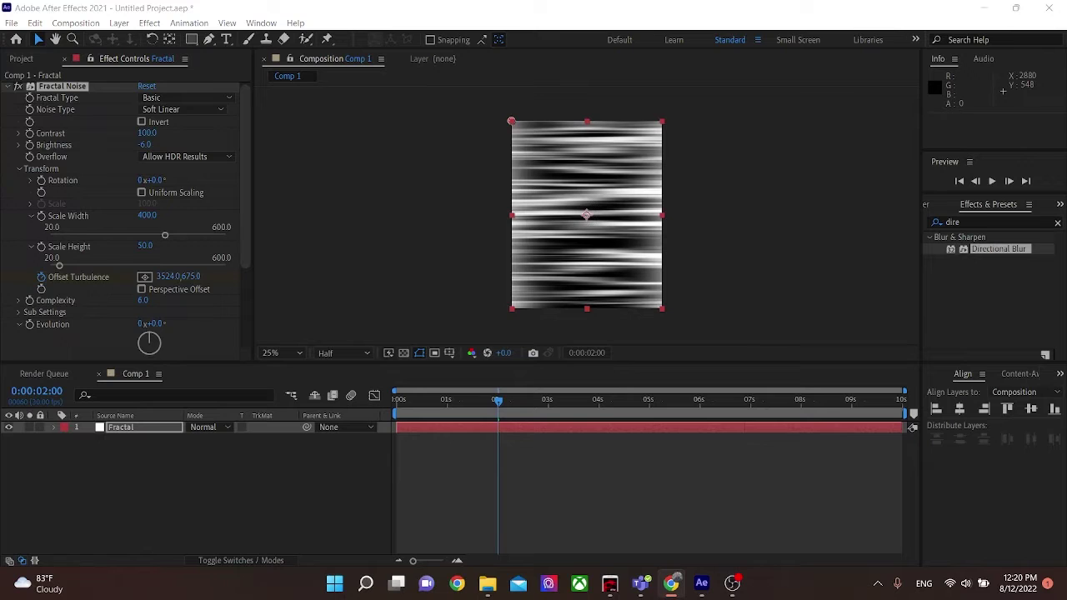
pyautogui.moveTo(490, 406); pyautogui.dragTo(466, 405)
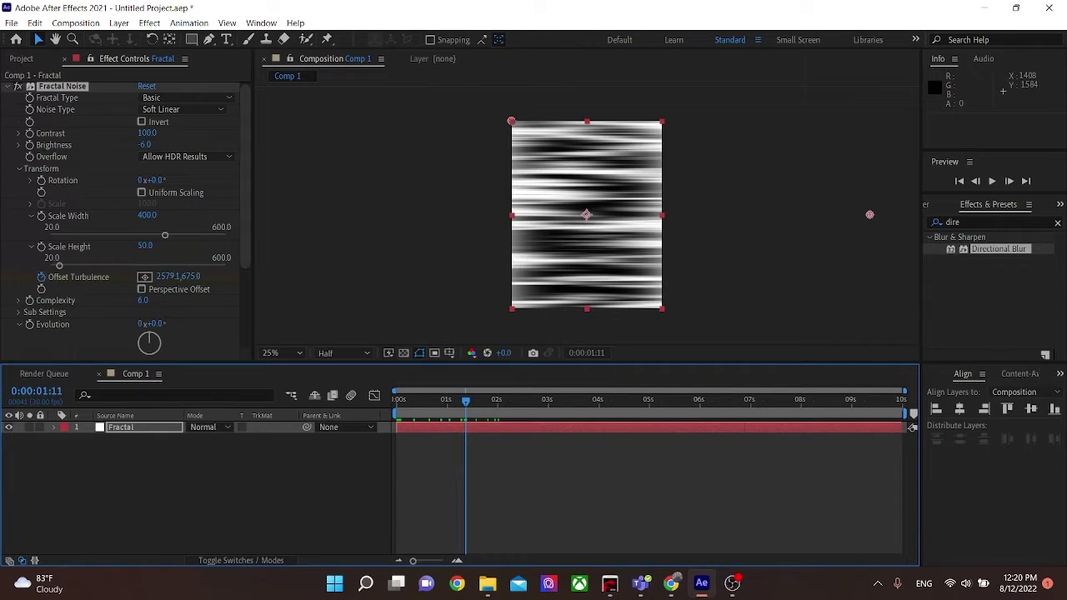
# Draw a thin rectangular mask across the noise on the Fractal layer
pyautogui.press('q')
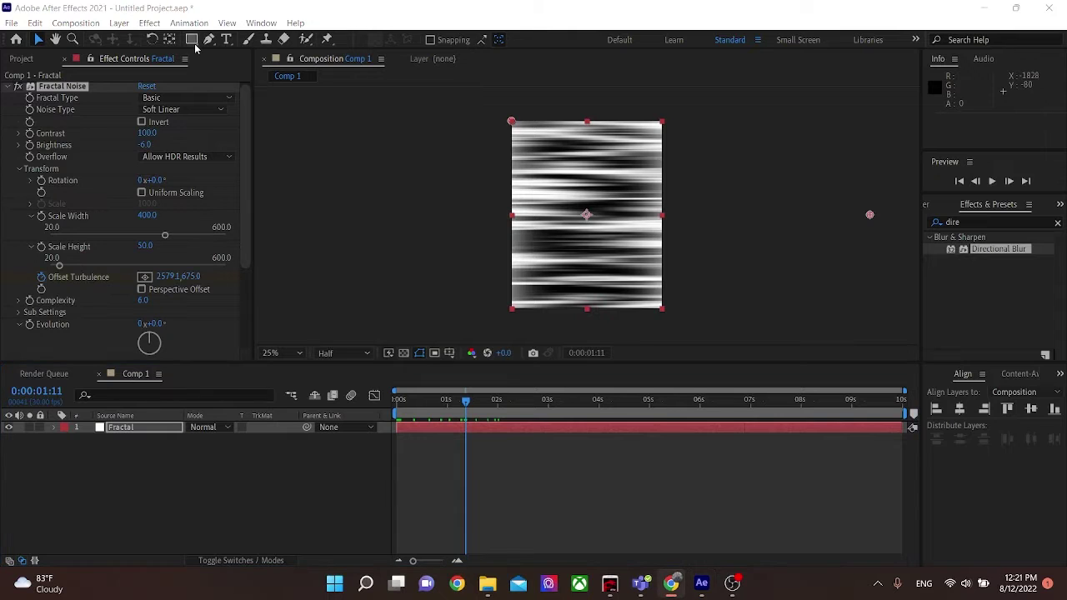
pyautogui.moveTo(587, 216); pyautogui.dragTo(641, 224)
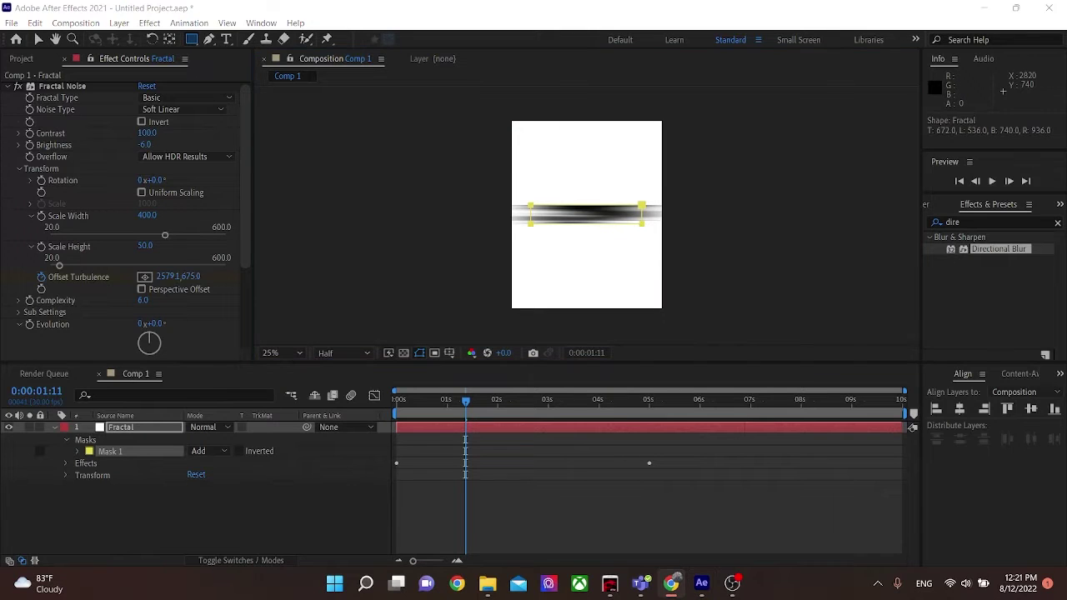
pyautogui.press('space')
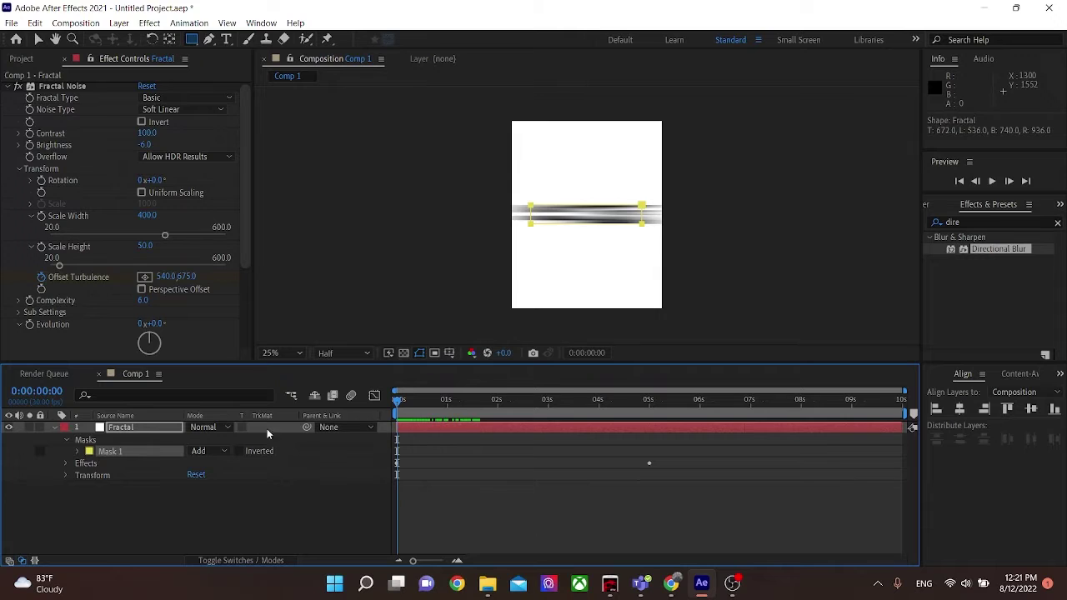
# Skew Mask 1 into a slanted band, then go to 2 seconds and show its properties
pyautogui.click(121, 427)
pyautogui.click(117, 452)
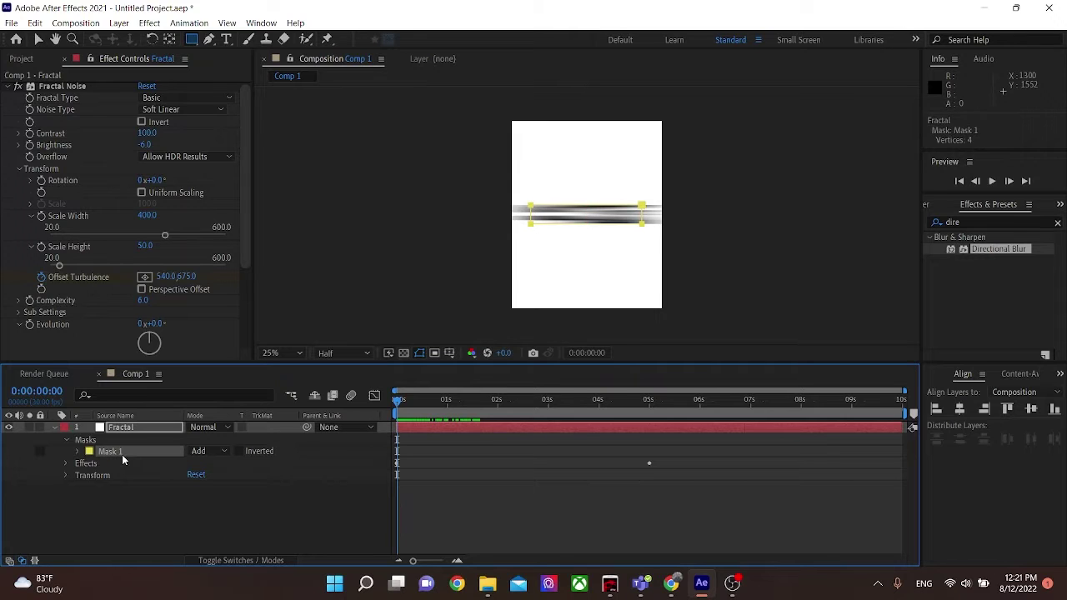
pyautogui.scroll(4, 619, 245)
pyautogui.scroll(-2, 625, 245)
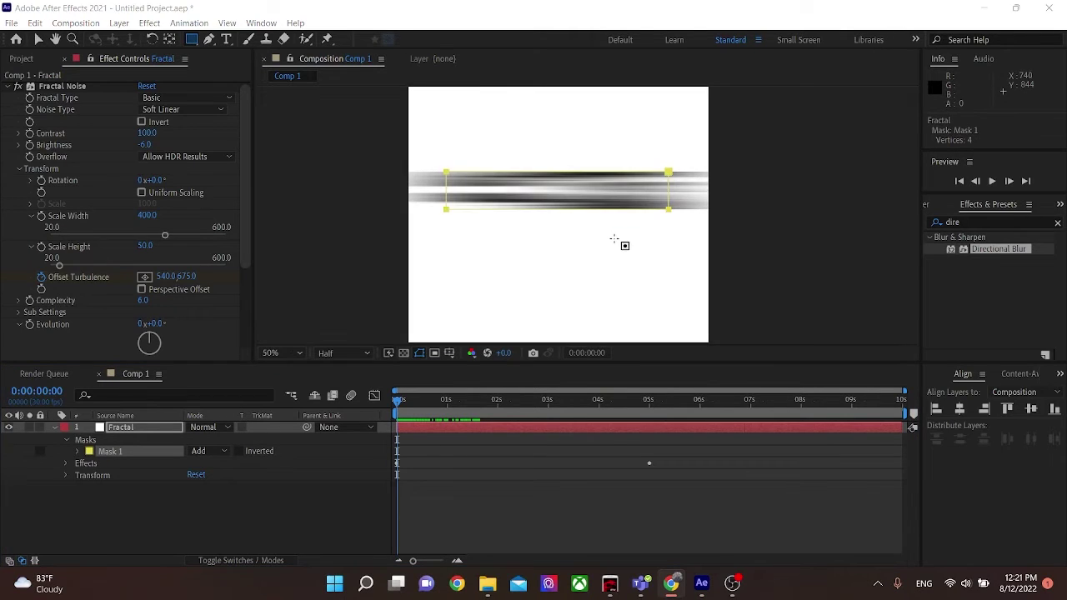
pyautogui.click(208, 40)
pyautogui.click(39, 40)
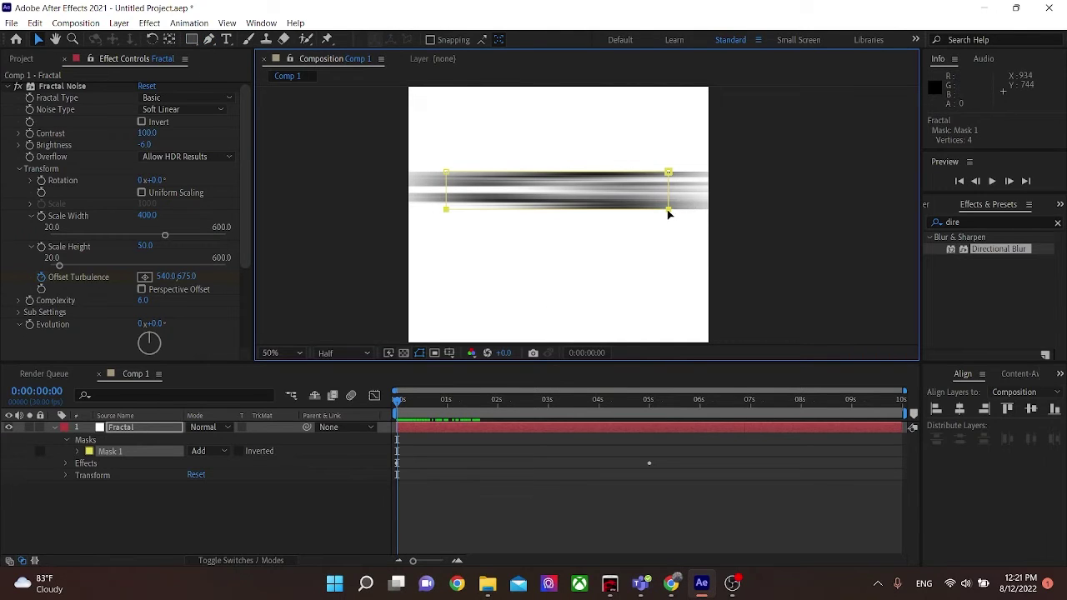
pyautogui.moveTo(668, 209)
pyautogui.mouseDown()
pyautogui.moveTo(686, 210)
pyautogui.moveTo(653, 182)
pyautogui.mouseUp()
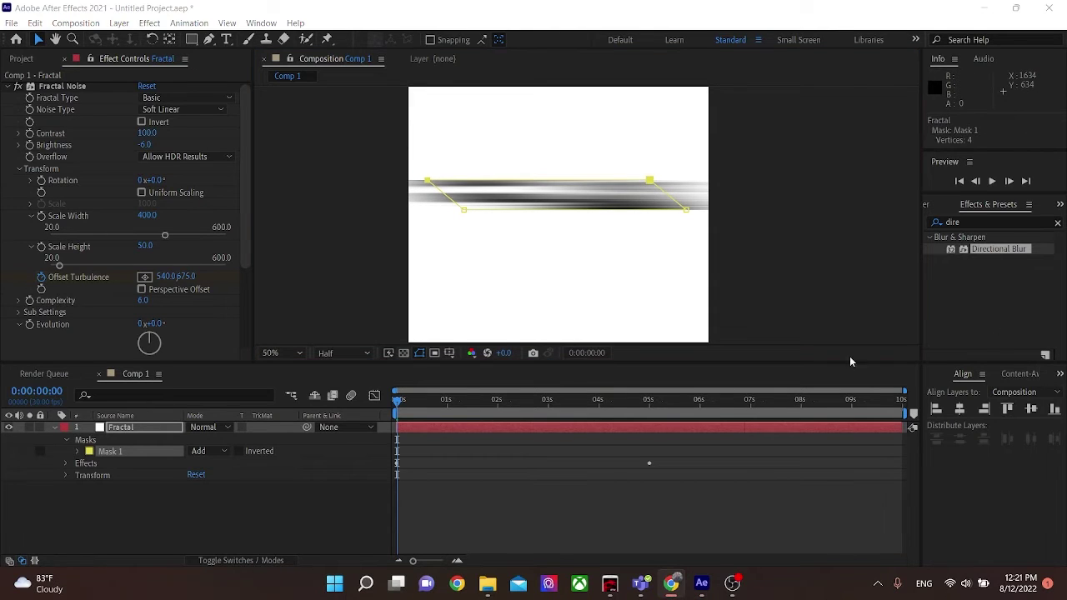
pyautogui.press('space')
pyautogui.press('space')
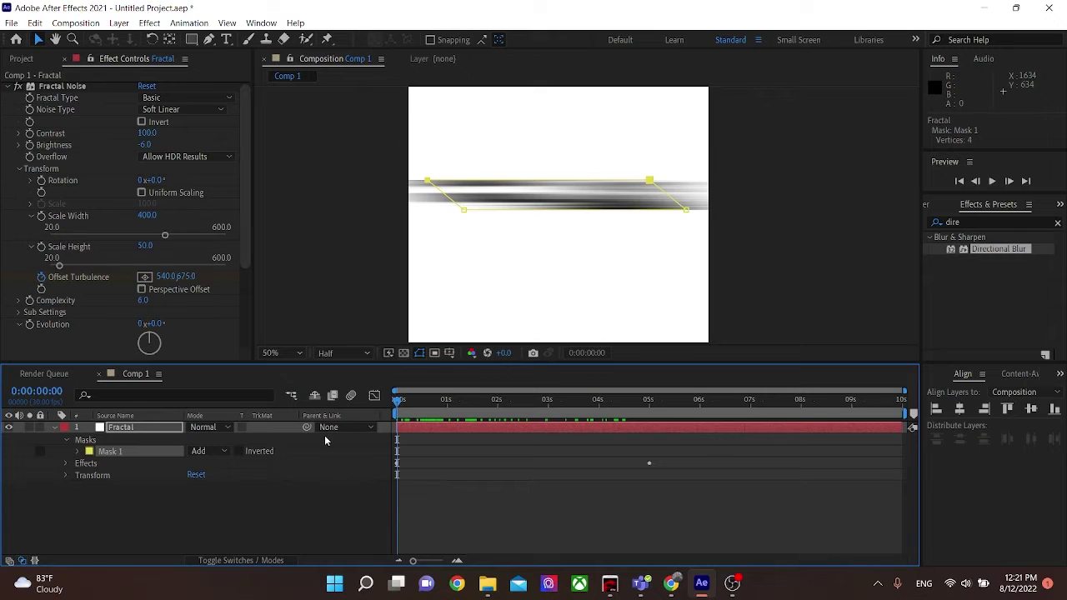
pyautogui.click(498, 399)
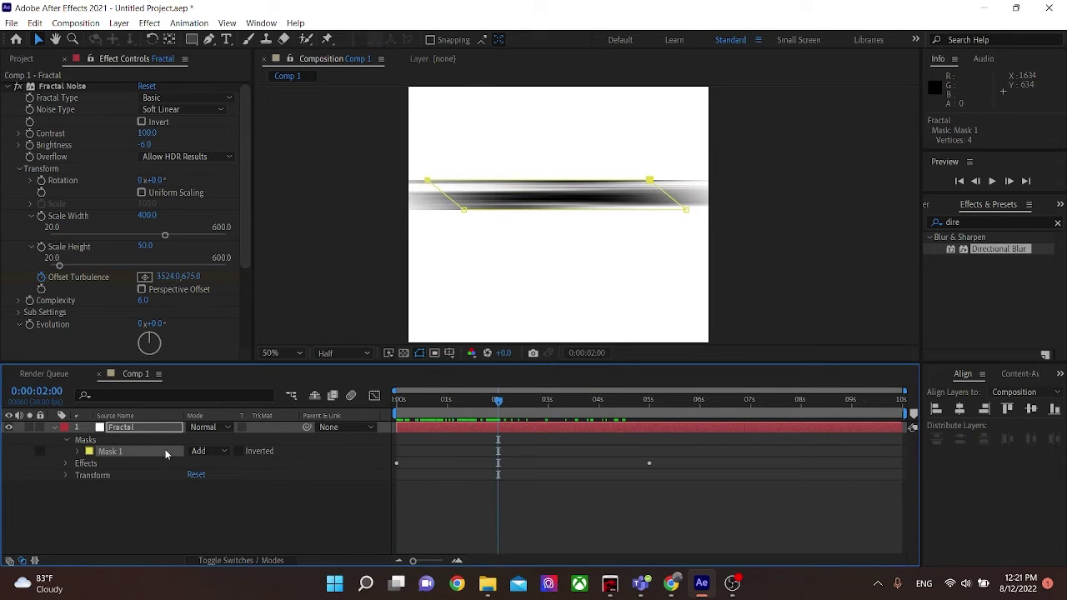
pyautogui.click(80, 452)
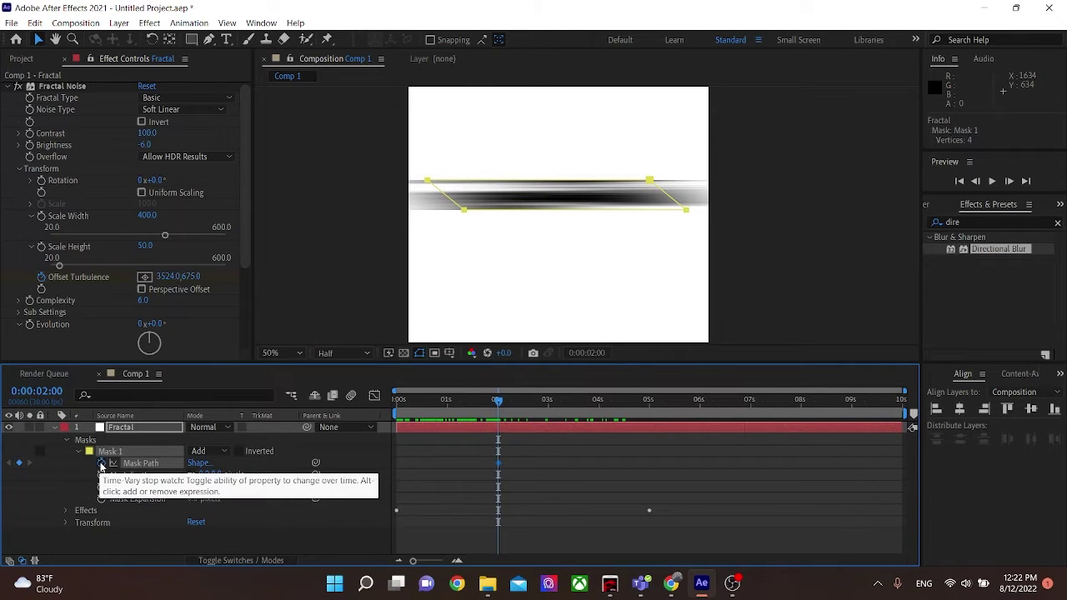
# At 0:00, pull Mask 1's right vertices to the left so the band starts as a sliver
pyautogui.press('Home')
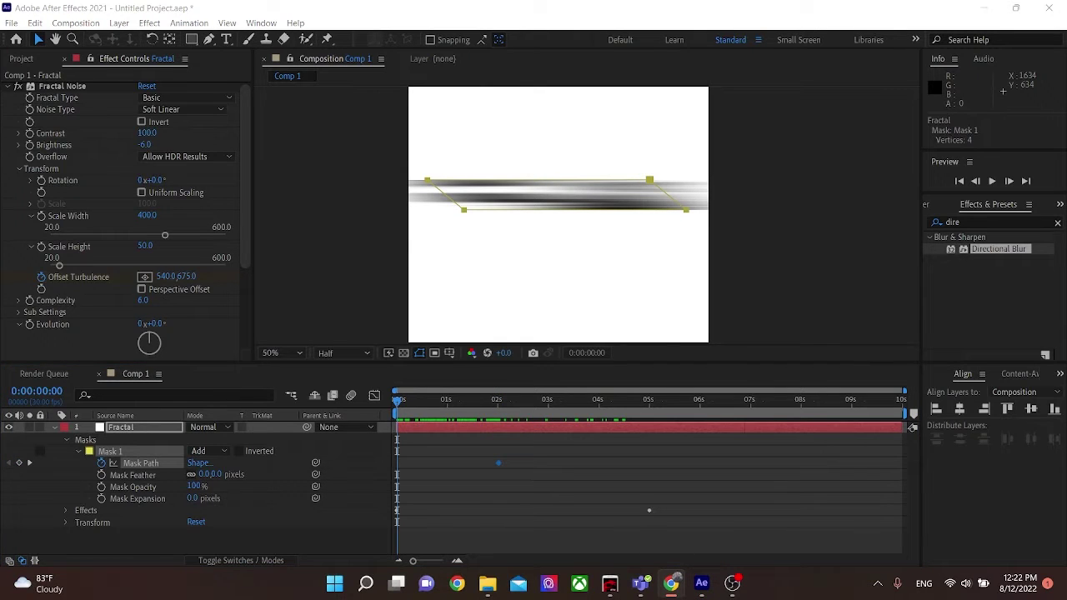
pyautogui.keyDown('shift'); pyautogui.click(685, 209); pyautogui.keyUp('shift')
pyautogui.moveTo(685, 209); pyautogui.dragTo(470, 219)
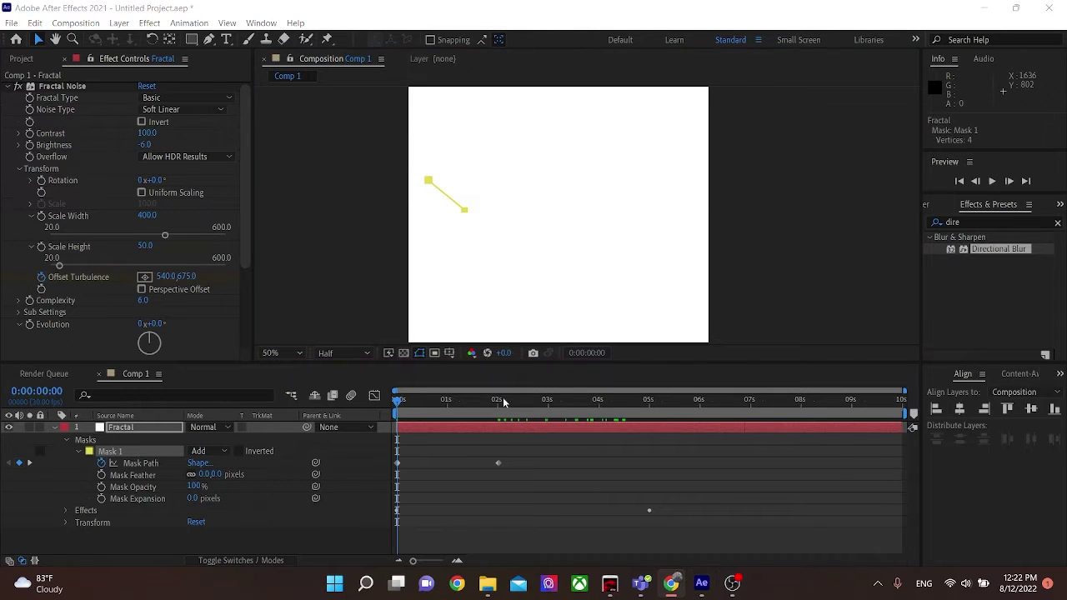
# Preview the growing band, then collapse and select the Fractal layer
pyautogui.click(390, 407)
pyautogui.press('space')
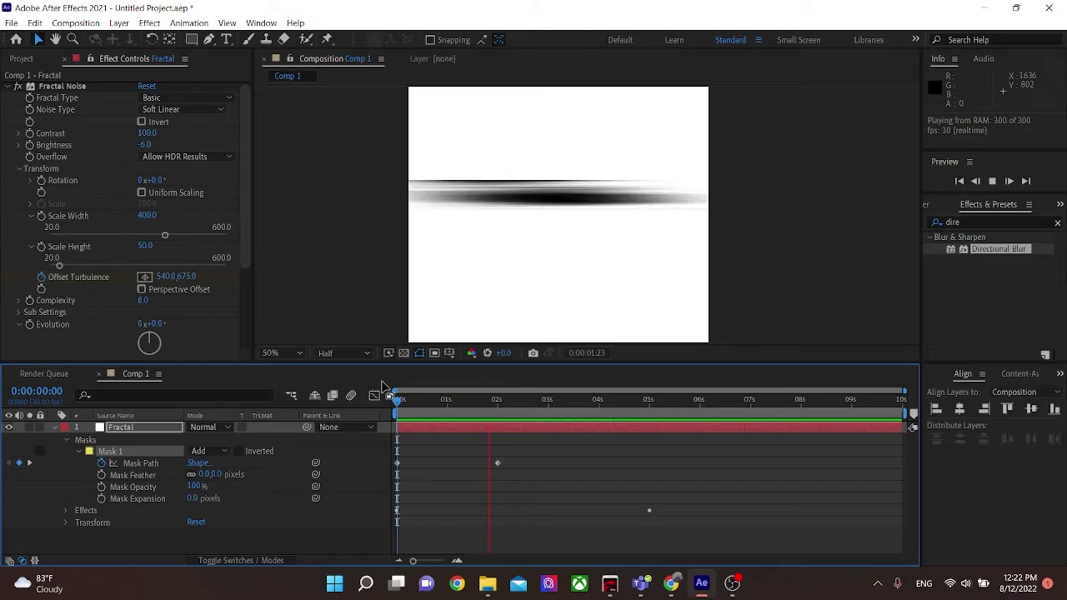
pyautogui.press('space')
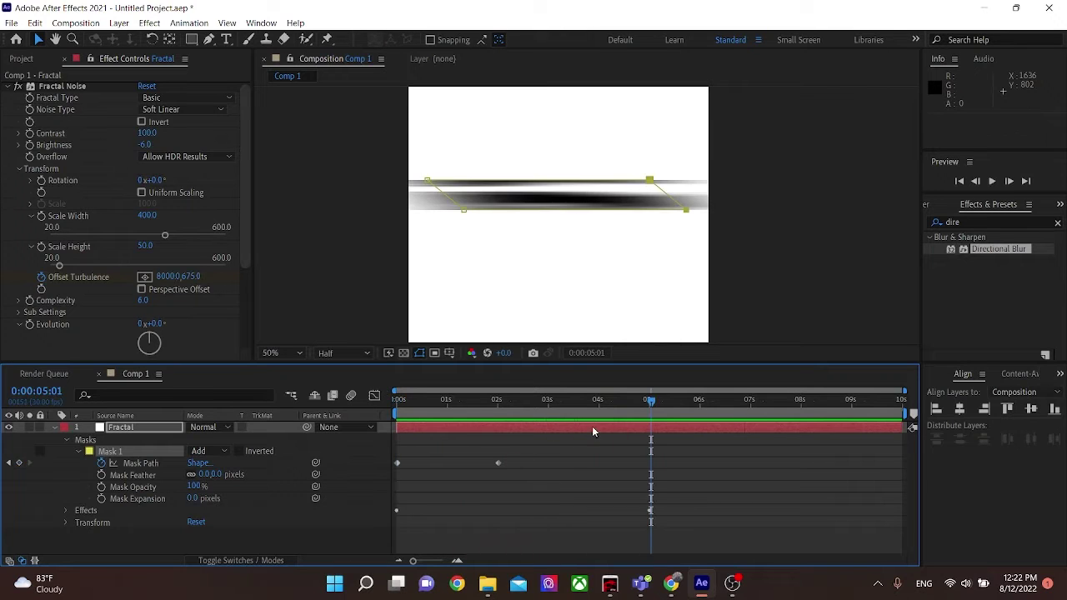
pyautogui.click(538, 402)
pyautogui.click(142, 427)
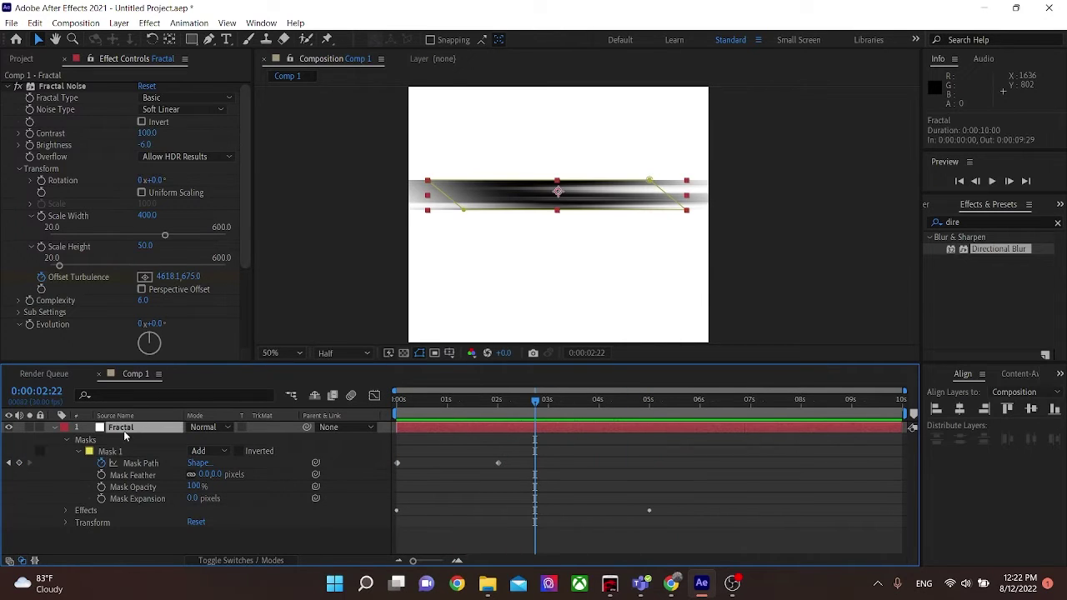
pyautogui.click(55, 426)
# Pre-compose the Fractal layer as Fractal Comp 1
pyautogui.hotkey('ctrl', 'shift', 'c')
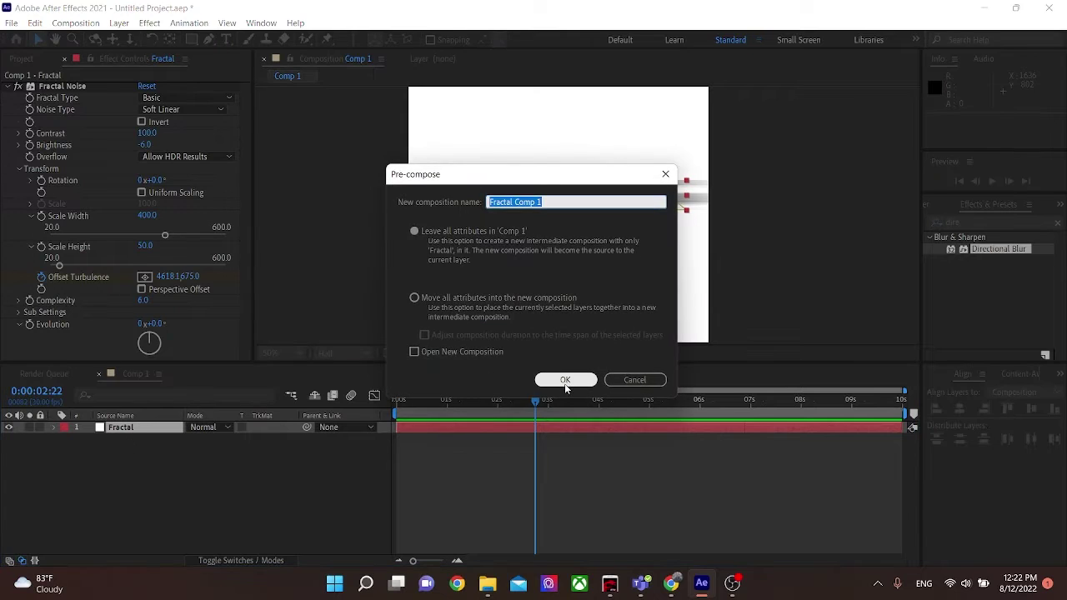
pyautogui.click(566, 380)
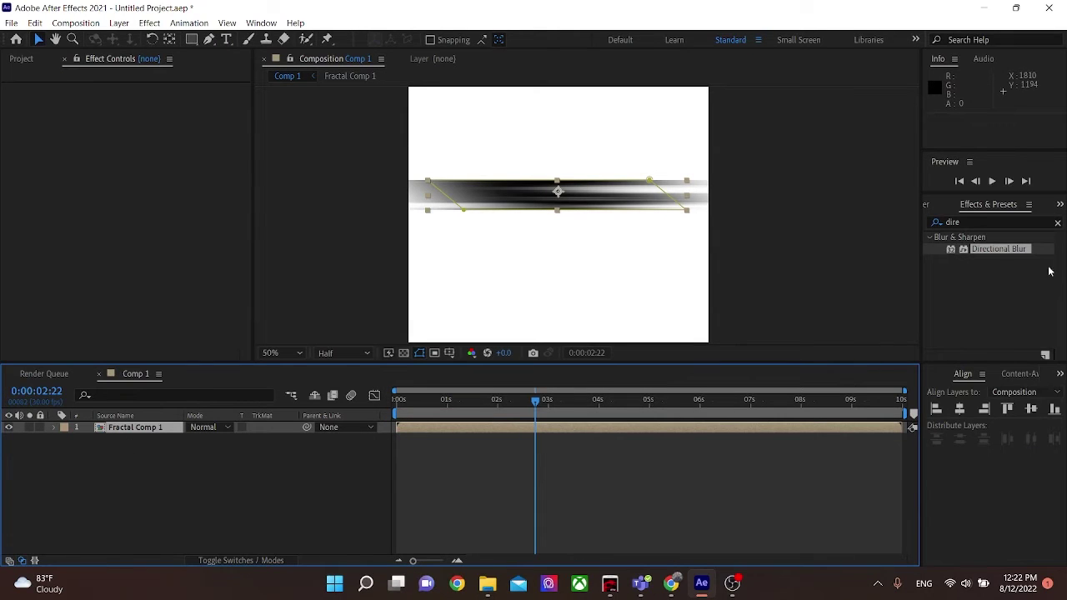
pyautogui.click(672, 583)
# Apply Polar Coordinates to Fractal Comp 1 and try its conversion types
pyautogui.click(980, 220)
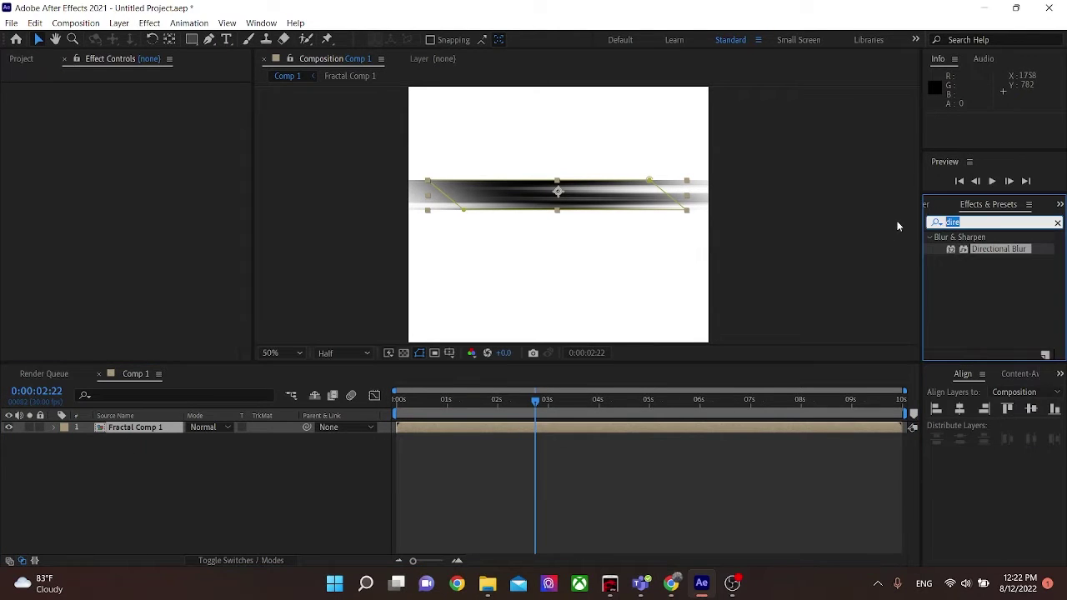
pyautogui.write('po')
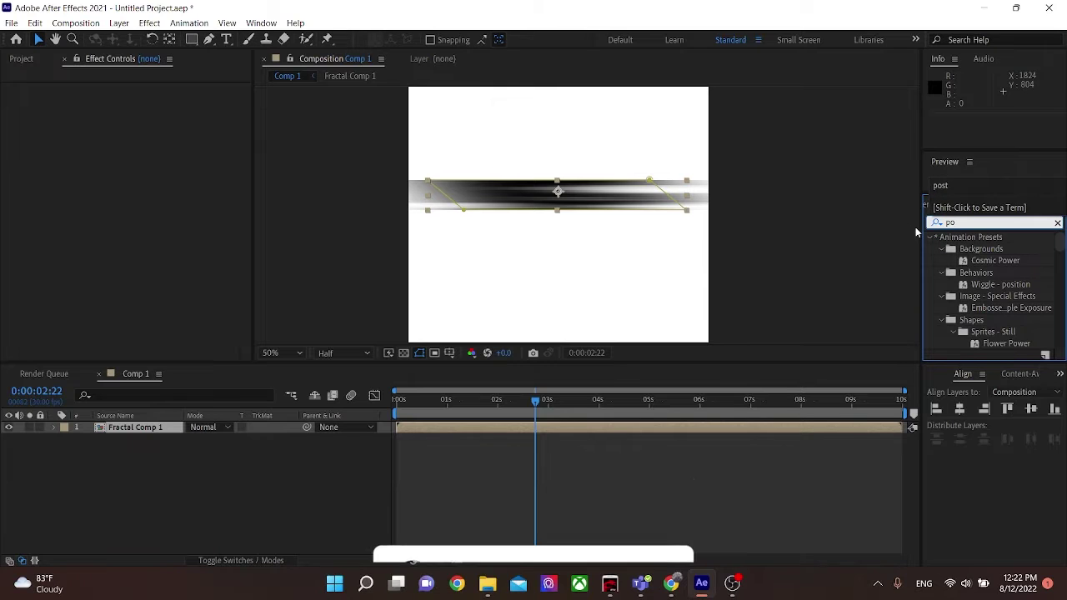
pyautogui.write('la')
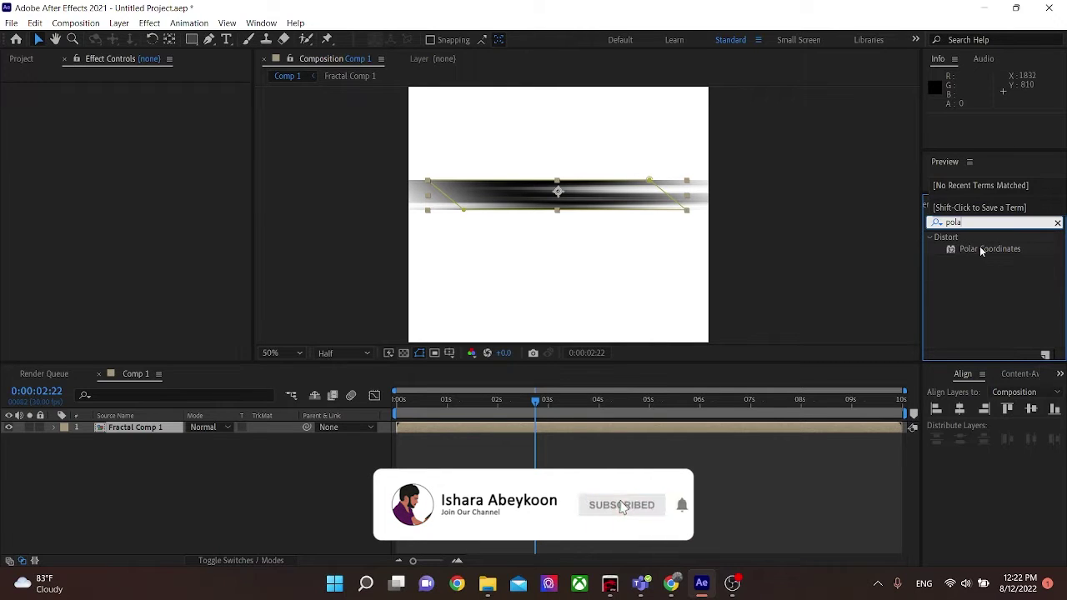
pyautogui.click(980, 246)
pyautogui.doubleClick(980, 248)
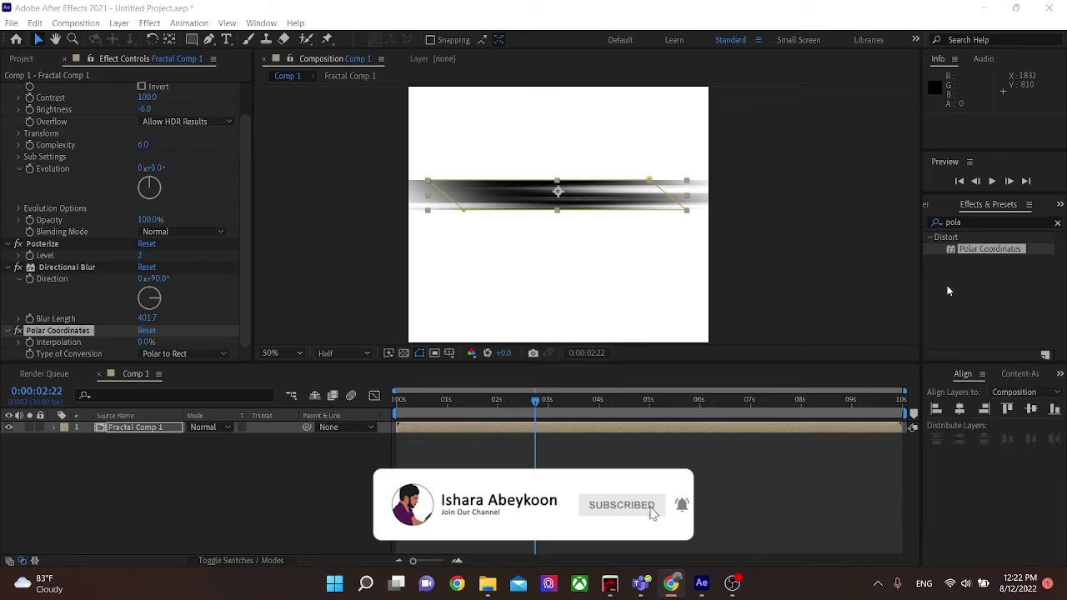
pyautogui.click(184, 353)
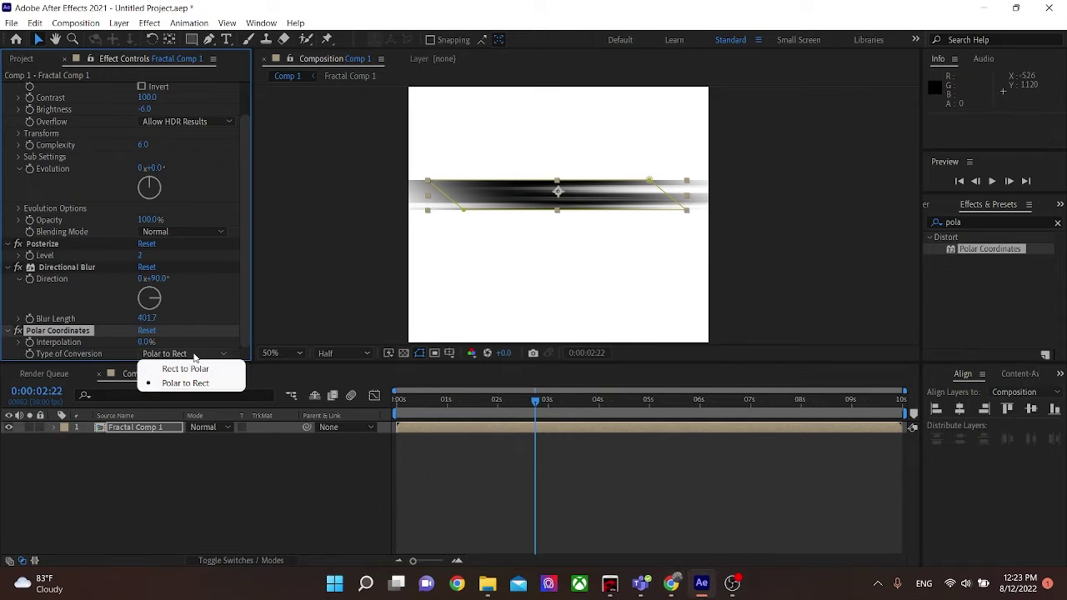
pyautogui.click(185, 369)
pyautogui.click(175, 354)
pyautogui.click(178, 382)
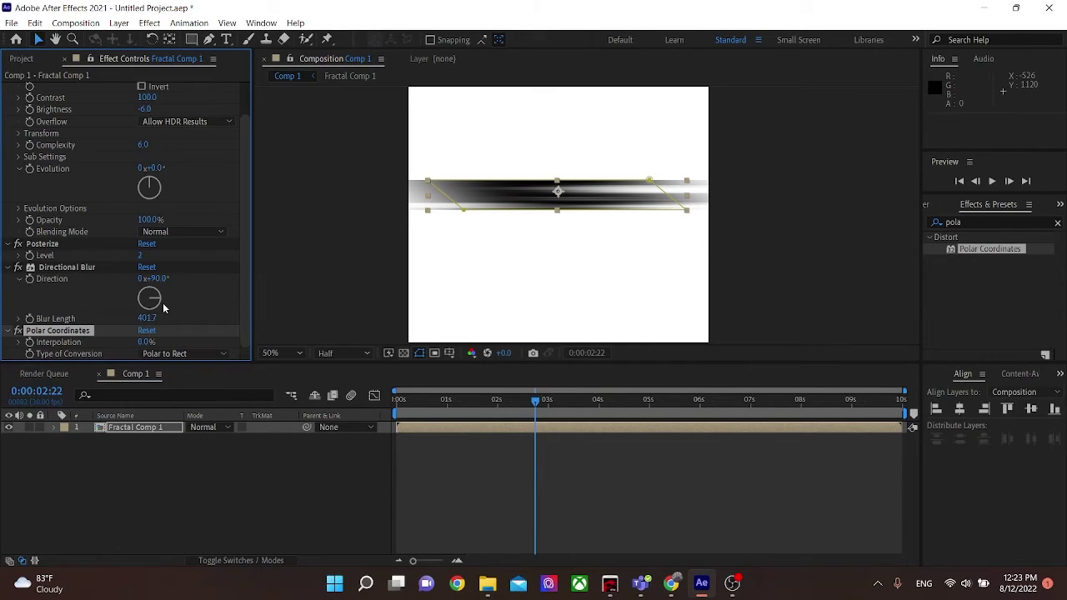
# Delete Polar Coordinates, drag it back onto Fractal Comp 1, and set Rect to Polar
pyautogui.scroll(1, 242, 295)
pyautogui.scroll(-1, 167, 334)
pyautogui.click(166, 427)
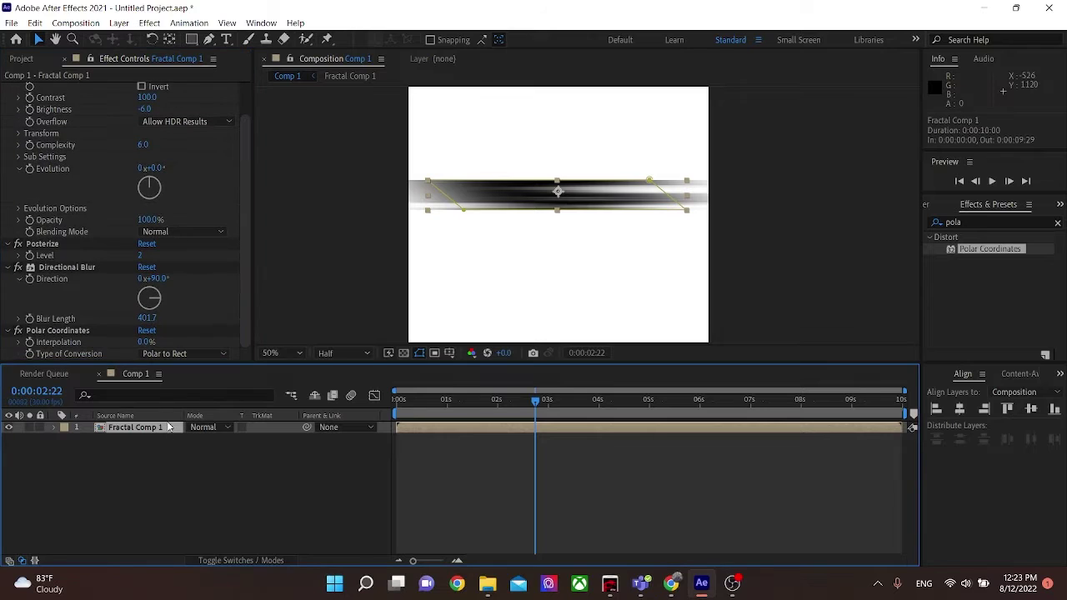
pyautogui.click(37, 332)
pyautogui.press('Delete')
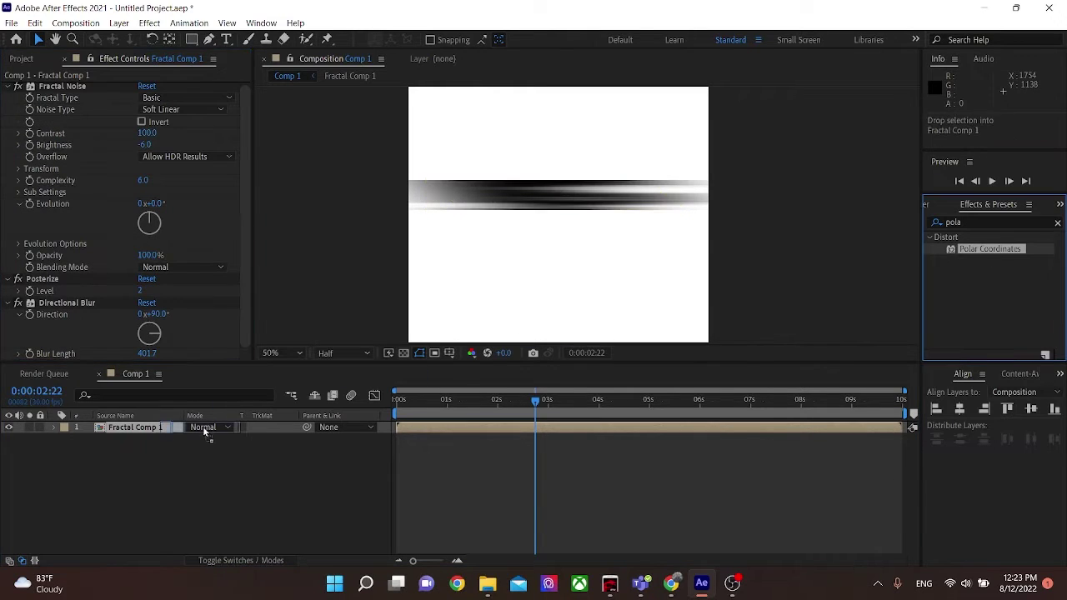
pyautogui.moveTo(989, 248); pyautogui.dragTo(202, 426)
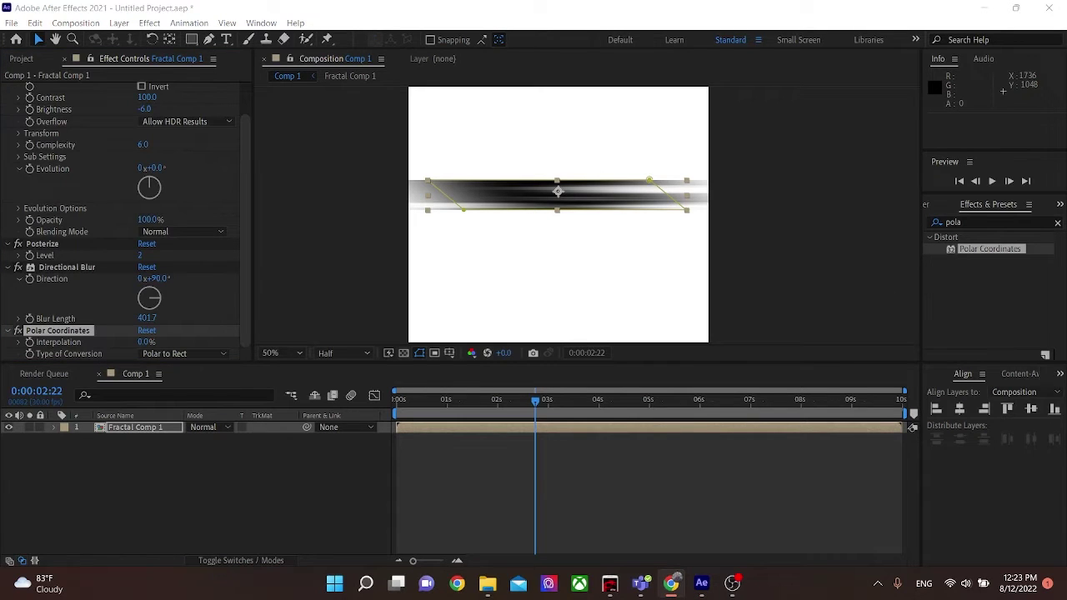
pyautogui.click(199, 354)
pyautogui.click(198, 381)
# Raise Polar Coordinates Interpolation to 100% and preview the streak bending into a ring
pyautogui.moveTo(147, 342); pyautogui.dragTo(201, 342)
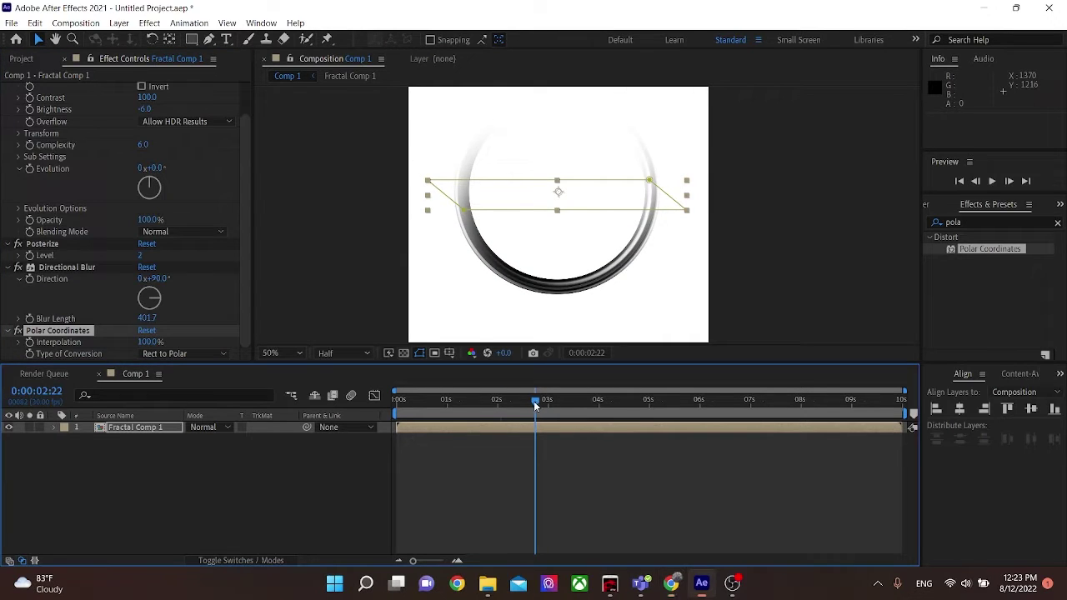
pyautogui.click(302, 403)
pyautogui.press('space')
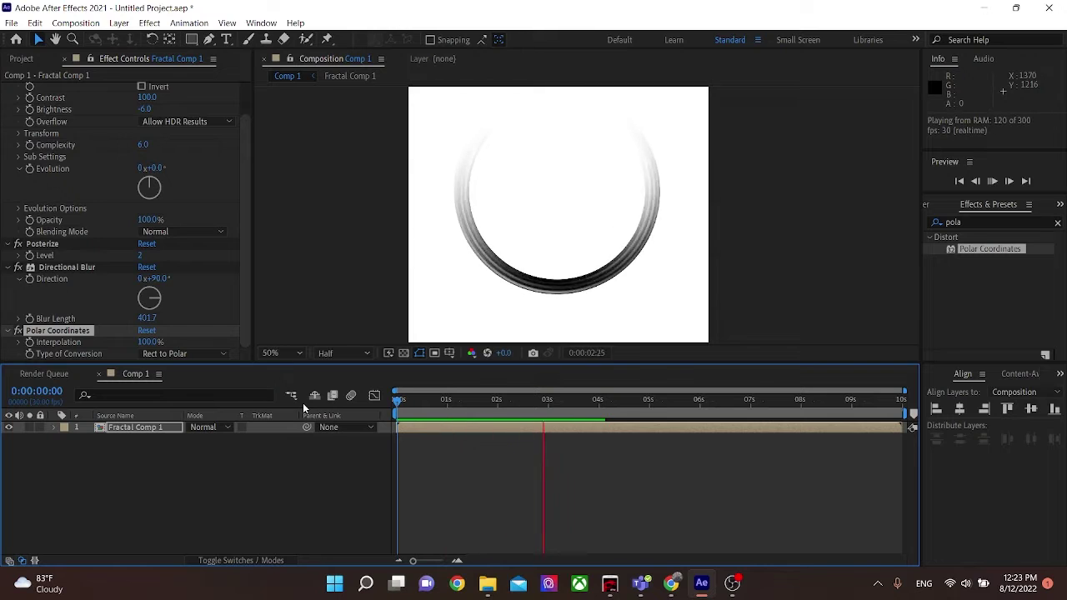
pyautogui.click(671, 583)
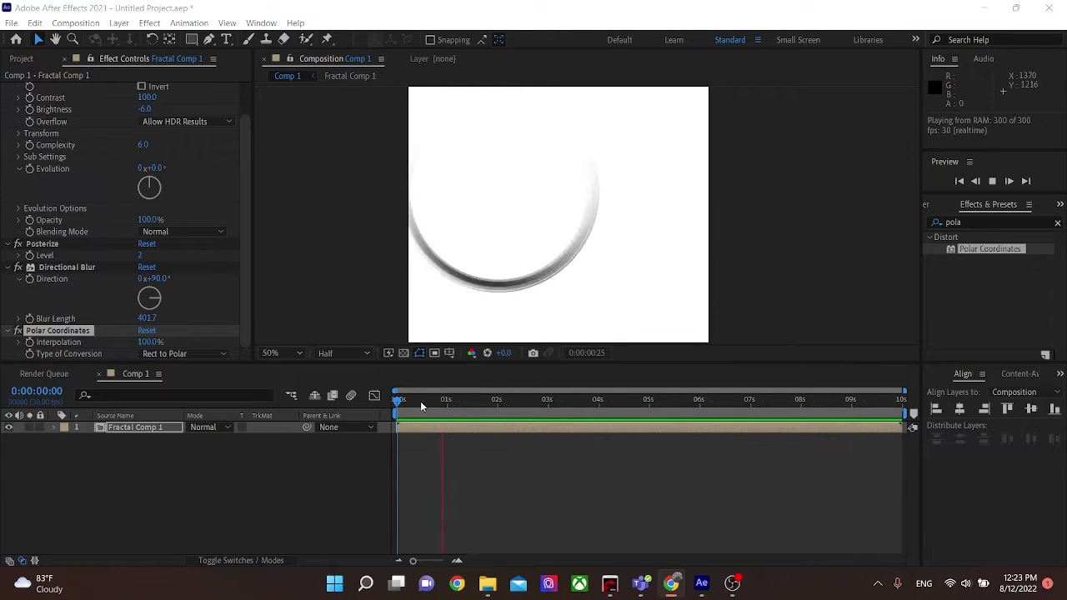
# Replay and scrub the ring animation, then open the Fractal Comp 1 precomp
pyautogui.click(400, 400)
pyautogui.press('space')
pyautogui.press('space')
pyautogui.press('space')
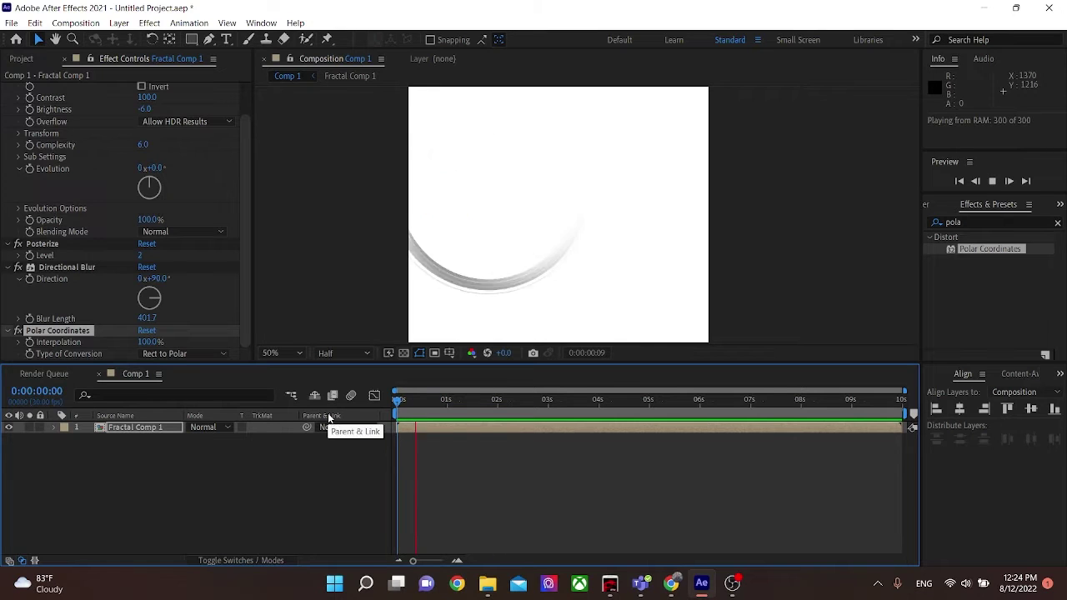
pyautogui.click(664, 421)
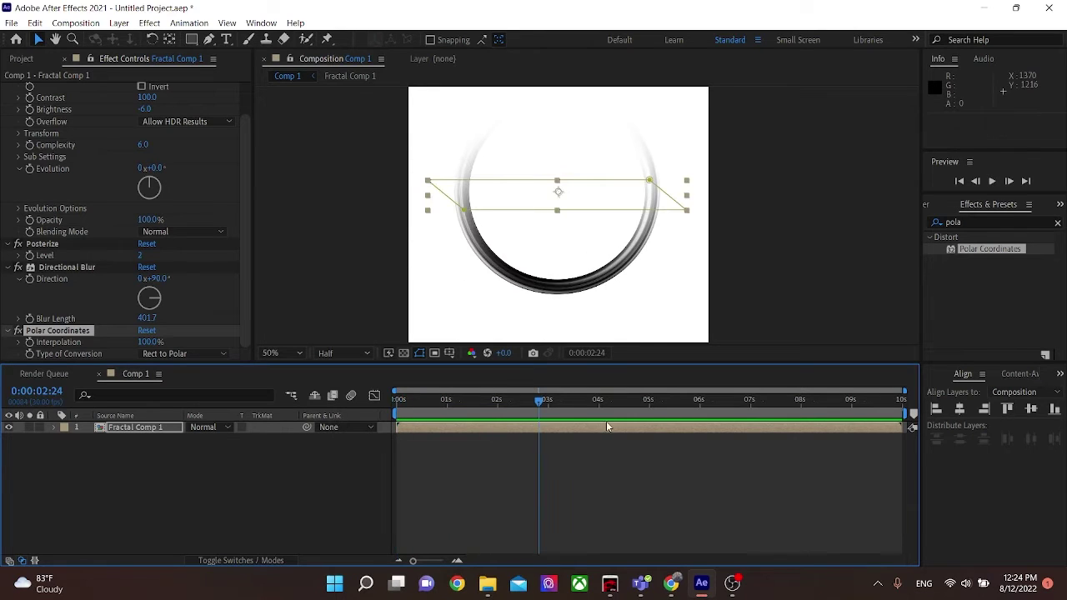
pyautogui.moveTo(551, 409)
pyautogui.mouseDown()
pyautogui.moveTo(436, 409)
pyautogui.moveTo(555, 435)
pyautogui.mouseUp()
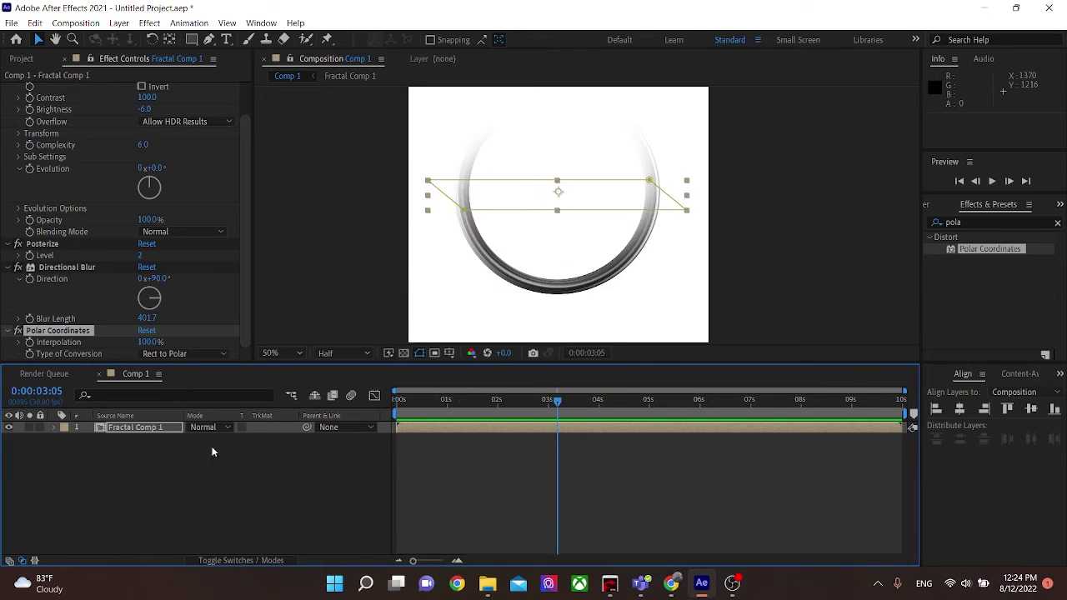
pyautogui.doubleClick(146, 428)
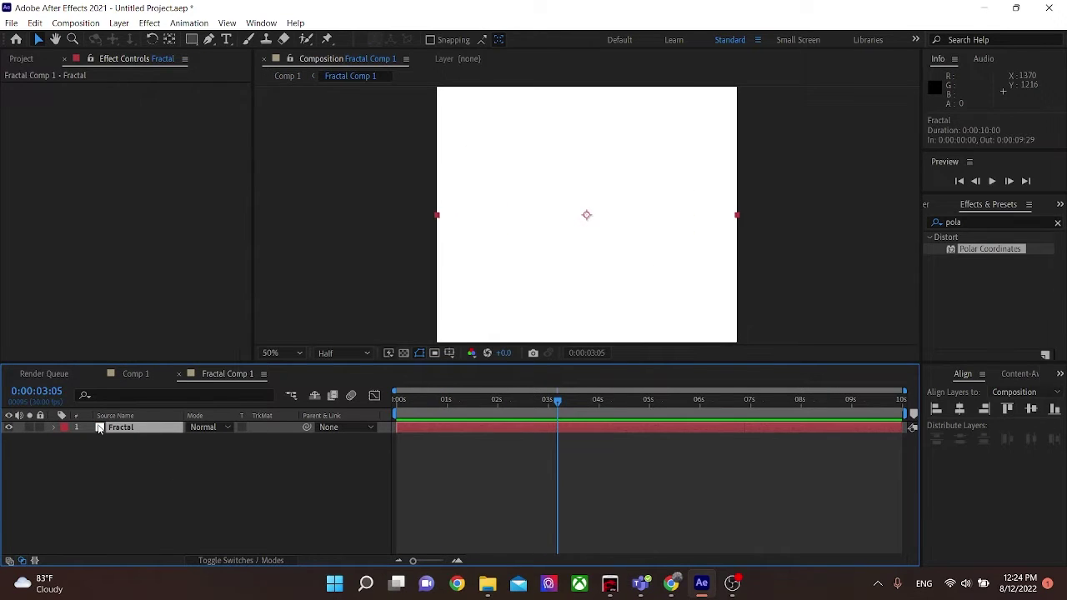
# In Comp 1, reveal the Mask Path keyframes and retime the first one to 0 seconds
pyautogui.hotkey('shift', ',')
pyautogui.press('u')
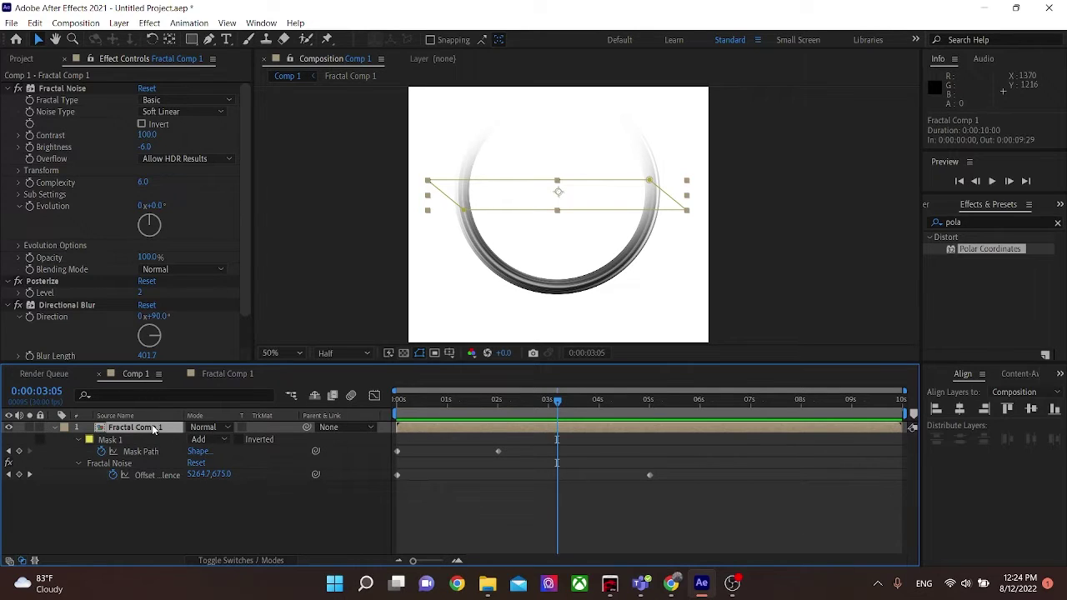
pyautogui.click(140, 452)
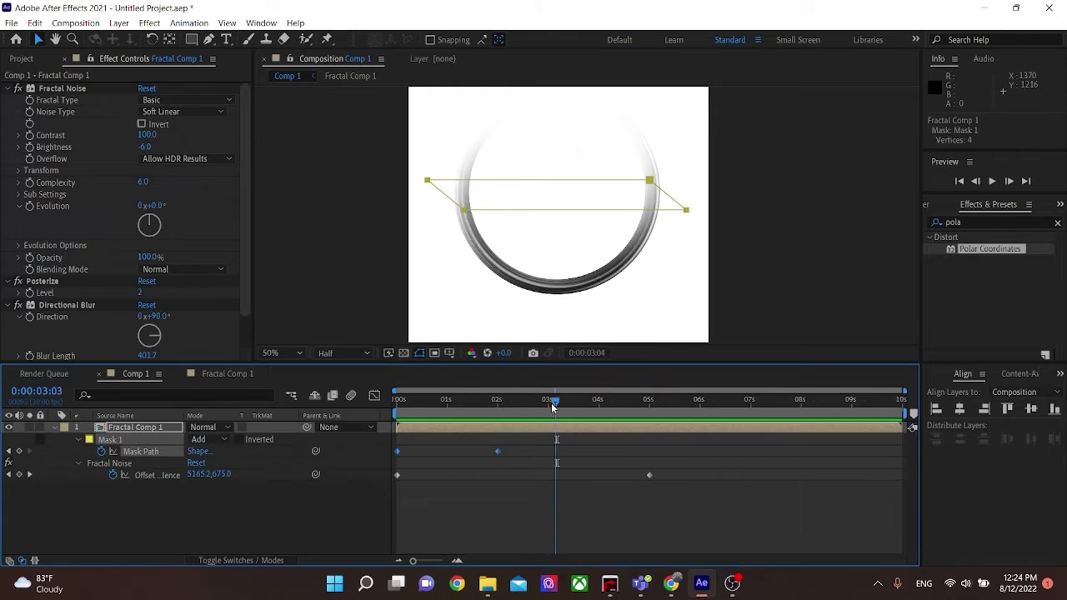
pyautogui.moveTo(551, 403); pyautogui.dragTo(498, 412)
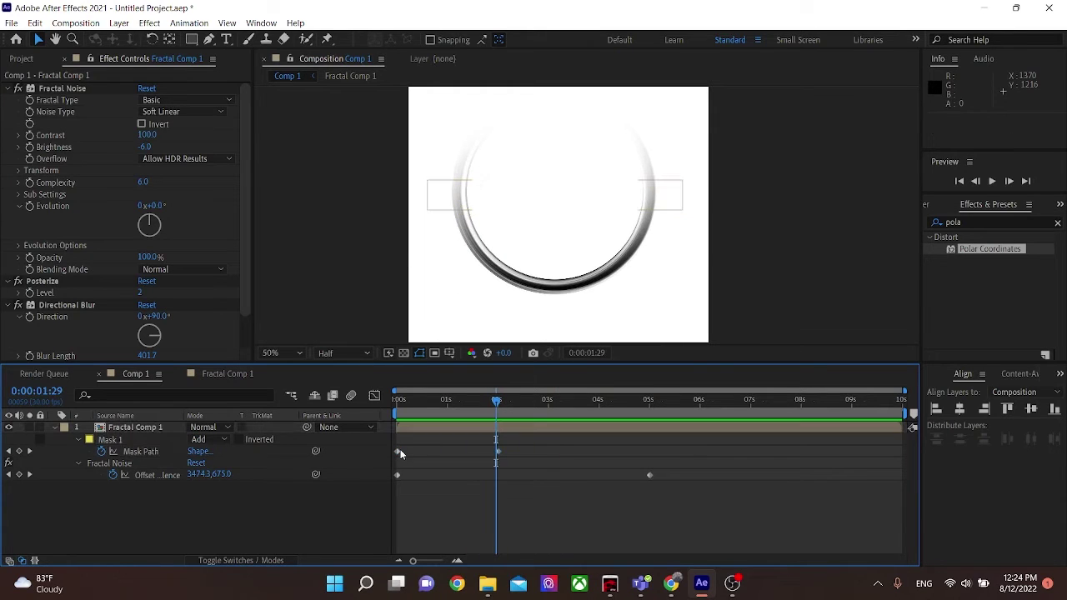
pyautogui.moveTo(398, 452); pyautogui.dragTo(478, 458)
pyautogui.moveTo(497, 409); pyautogui.dragTo(500, 409)
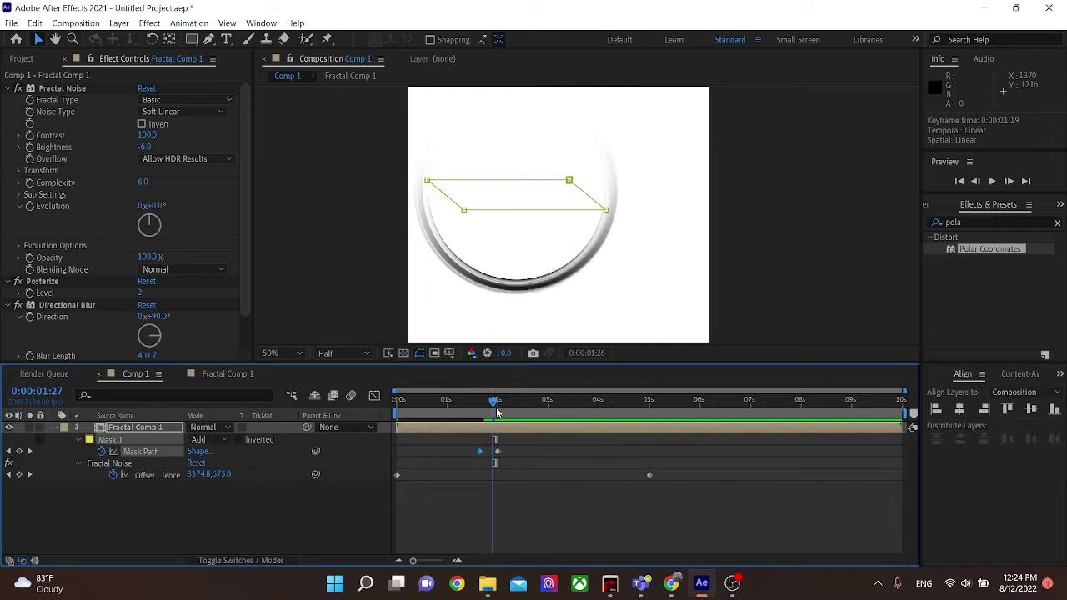
pyautogui.moveTo(478, 451); pyautogui.dragTo(398, 453)
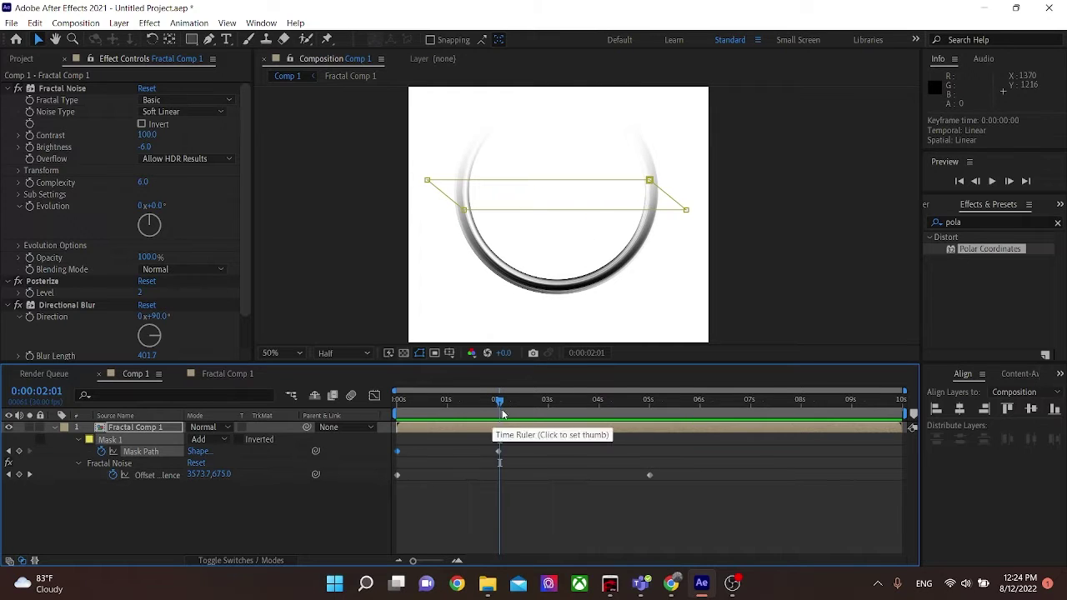
pyautogui.click(500, 410)
# Copy the 2-second Mask Path keyframe and paste it near the start
pyautogui.moveTo(500, 411); pyautogui.dragTo(401, 401)
pyautogui.click(499, 451)
pyautogui.hotkey('ctrl', 'c')
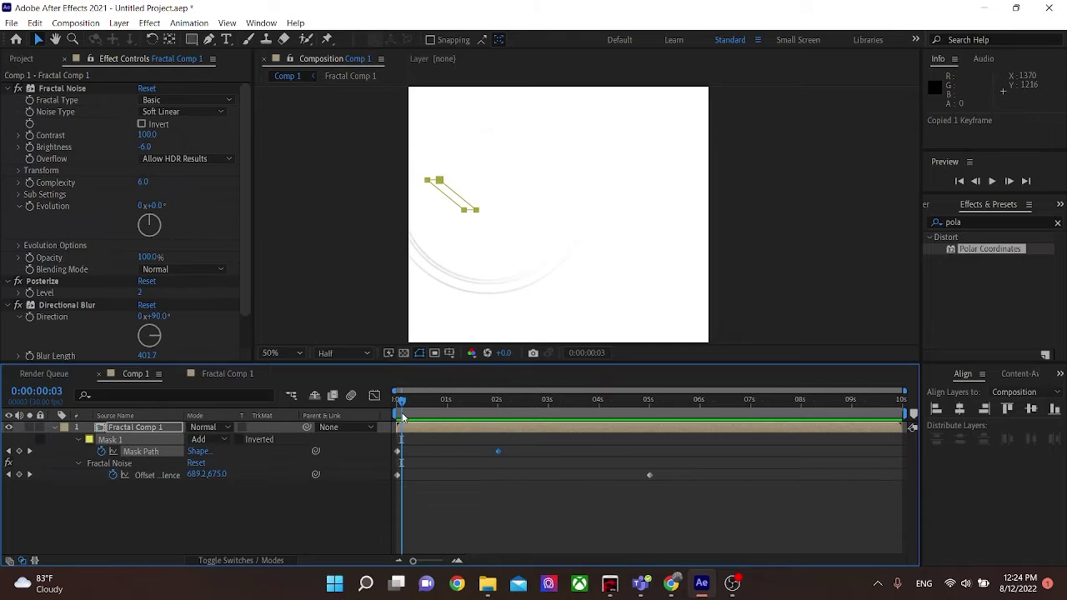
pyautogui.hotkey('ctrl', 'v')
pyautogui.click(398, 456)
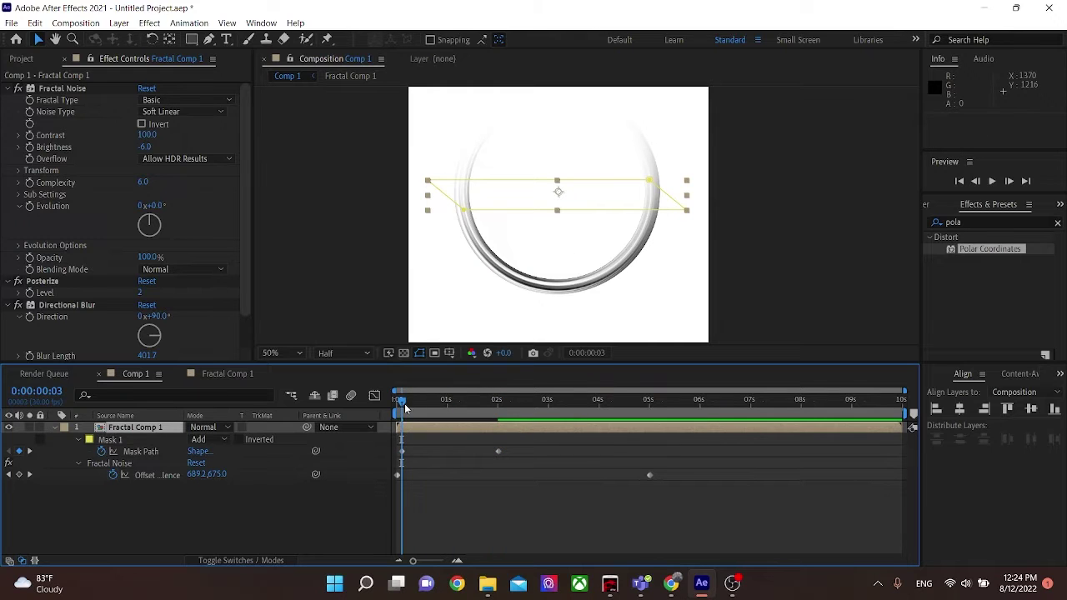
# Preview the mask animation and open Fractal Comp 1 again
pyautogui.press('space')
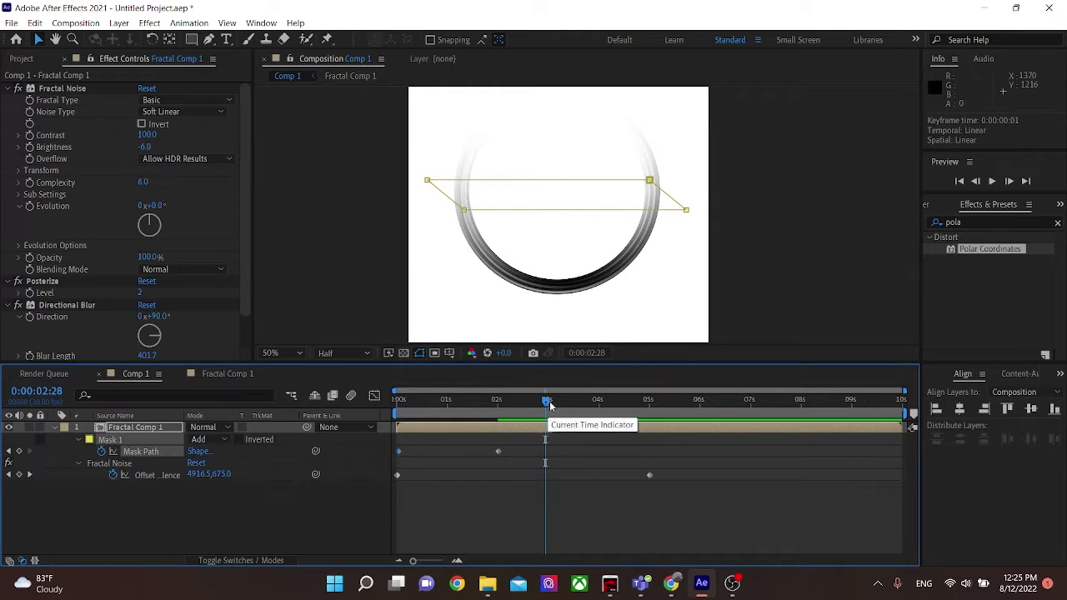
pyautogui.moveTo(546, 401); pyautogui.dragTo(397, 403)
pyautogui.press('space')
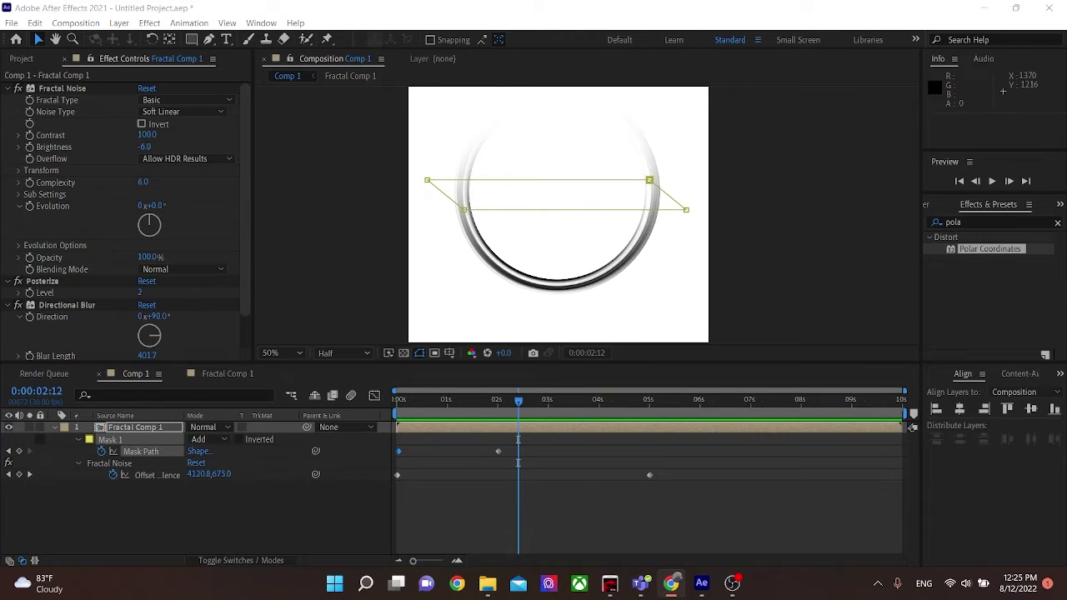
pyautogui.doubleClick(417, 313)
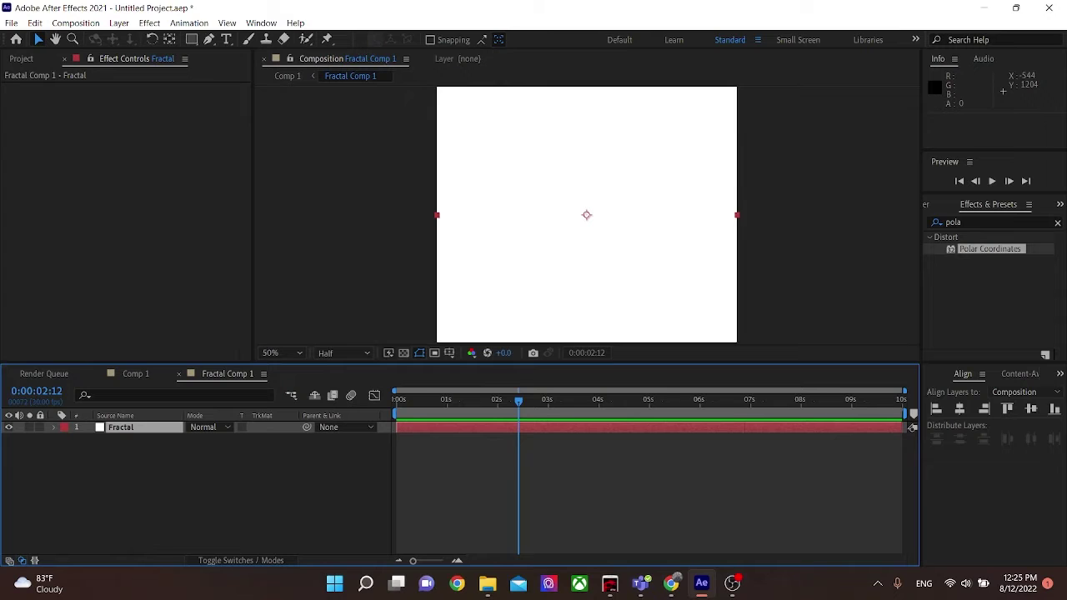
# Show the Fractal layer's Rotation in Fractal Comp 1, then close that timeline
pyautogui.click(671, 583)
pyautogui.click(149, 433)
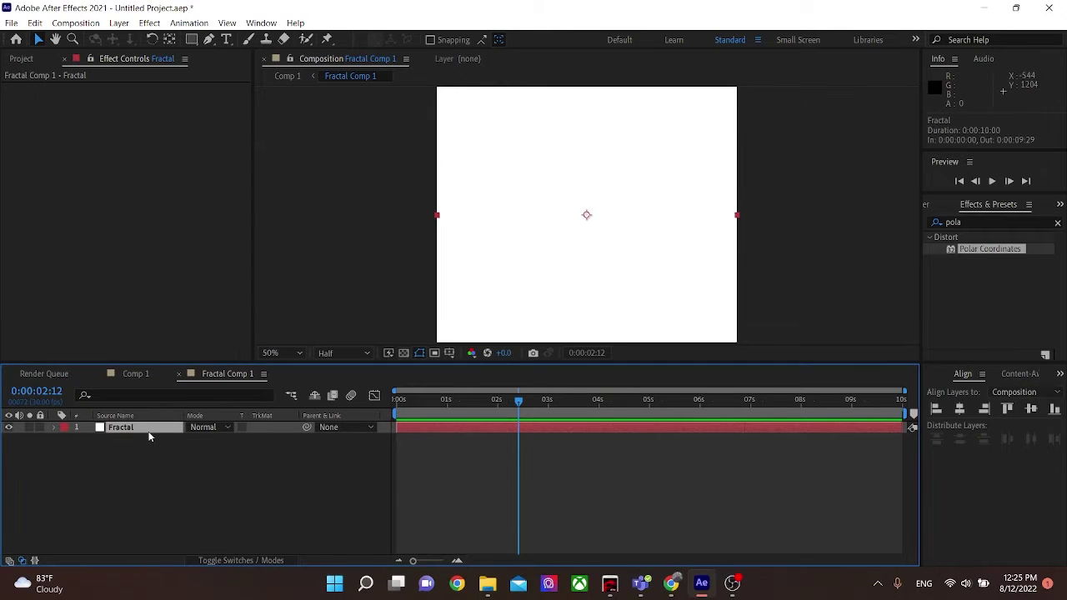
pyautogui.press('r')
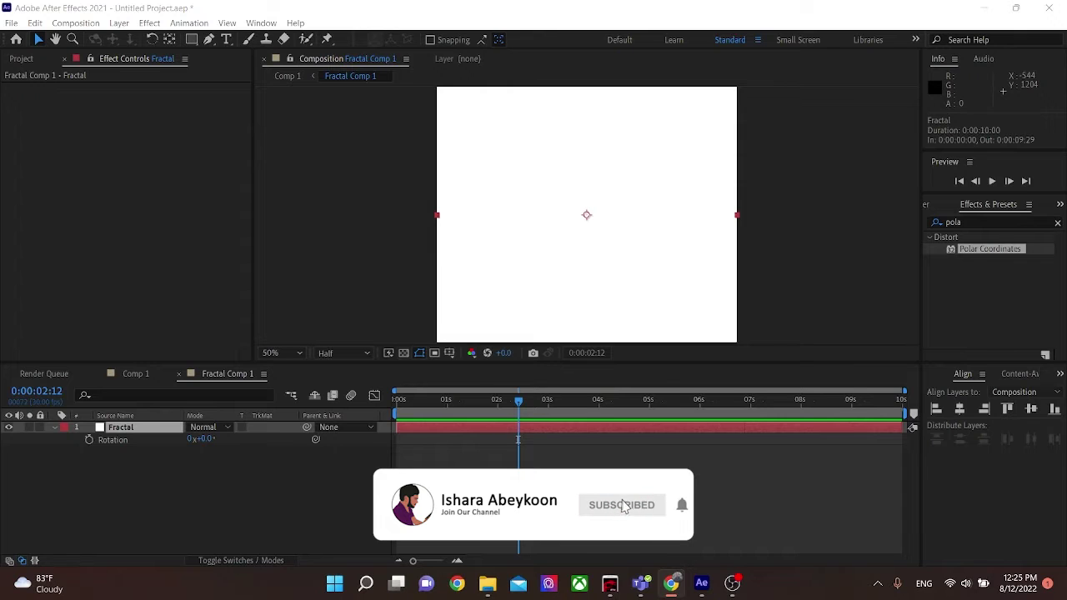
pyautogui.click(521, 404)
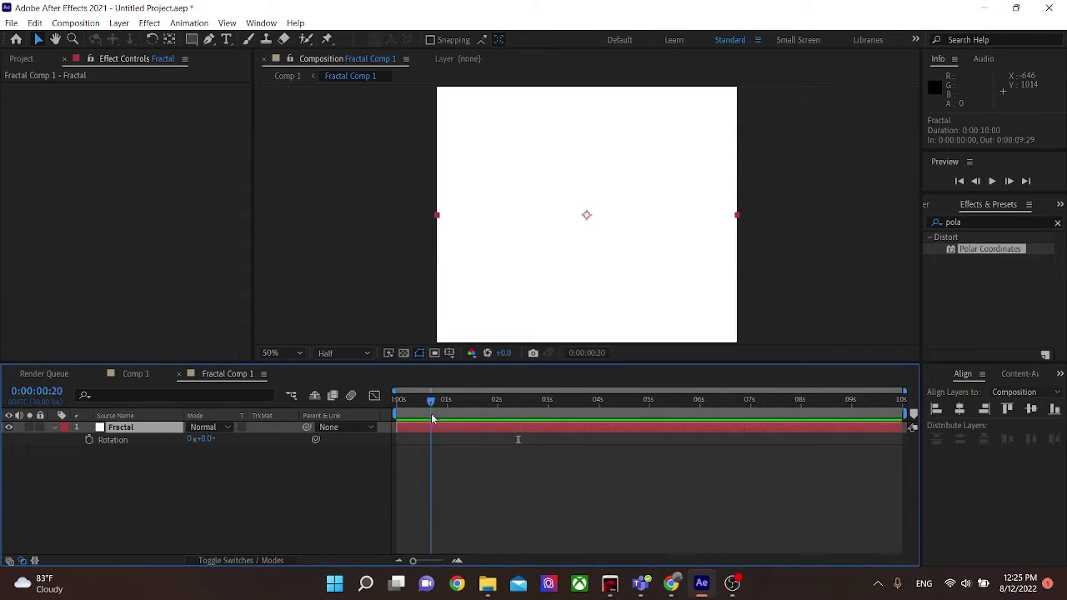
pyautogui.moveTo(522, 406); pyautogui.dragTo(517, 406)
pyautogui.click(158, 377)
pyautogui.click(221, 376)
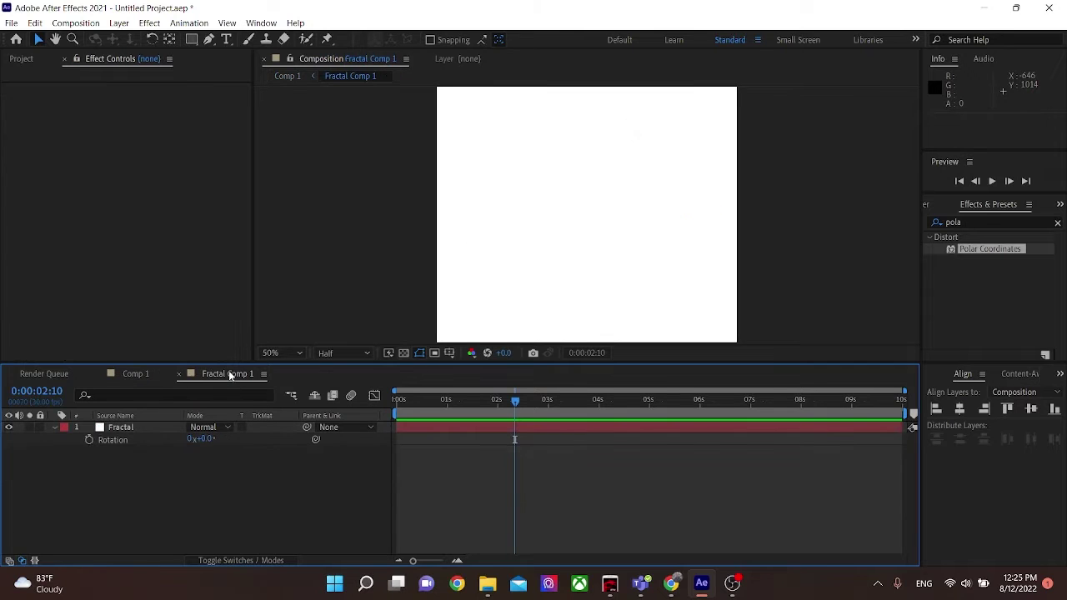
pyautogui.click(263, 373)
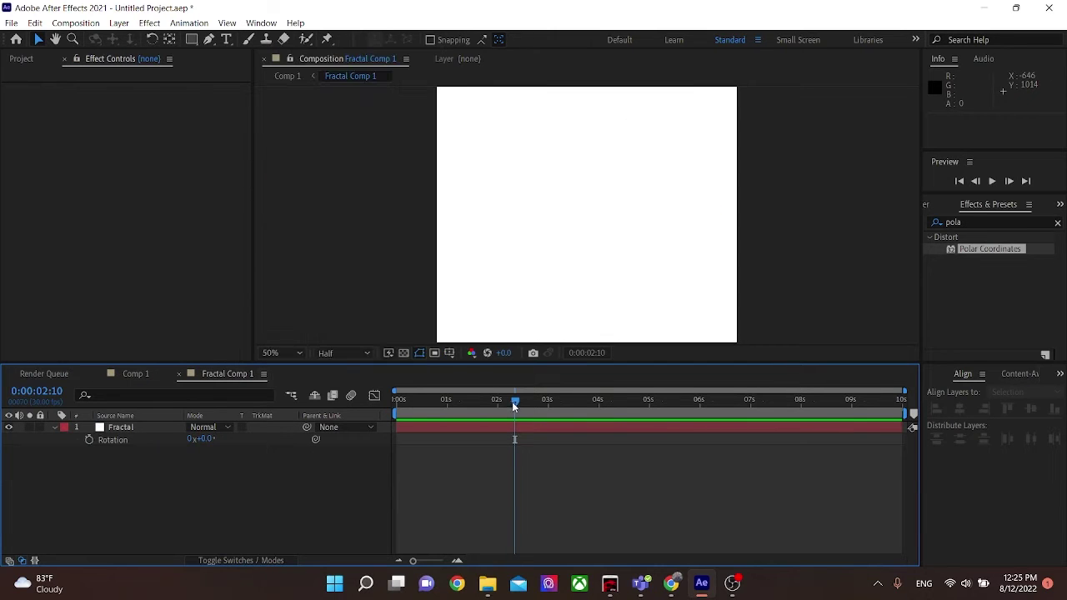
pyautogui.click(263, 374)
pyautogui.click(315, 50)
# Pre-compose the Fractal Comp 1 layer as Fractal Comp 2
pyautogui.click(126, 500)
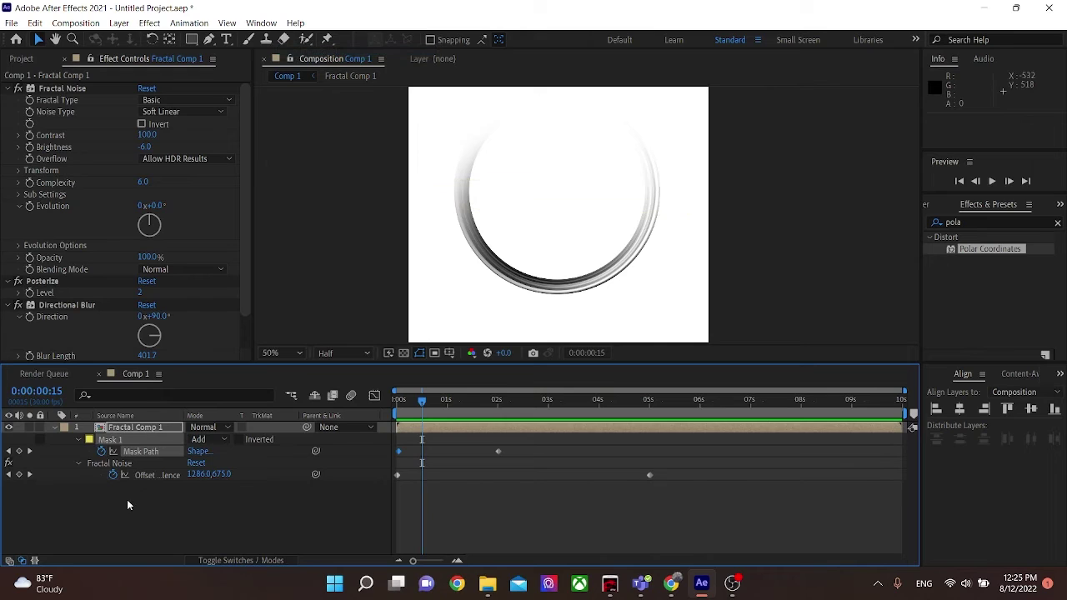
pyautogui.click(134, 427)
pyautogui.hotkey('ctrl', 'shift', 'c')
pyautogui.click(567, 380)
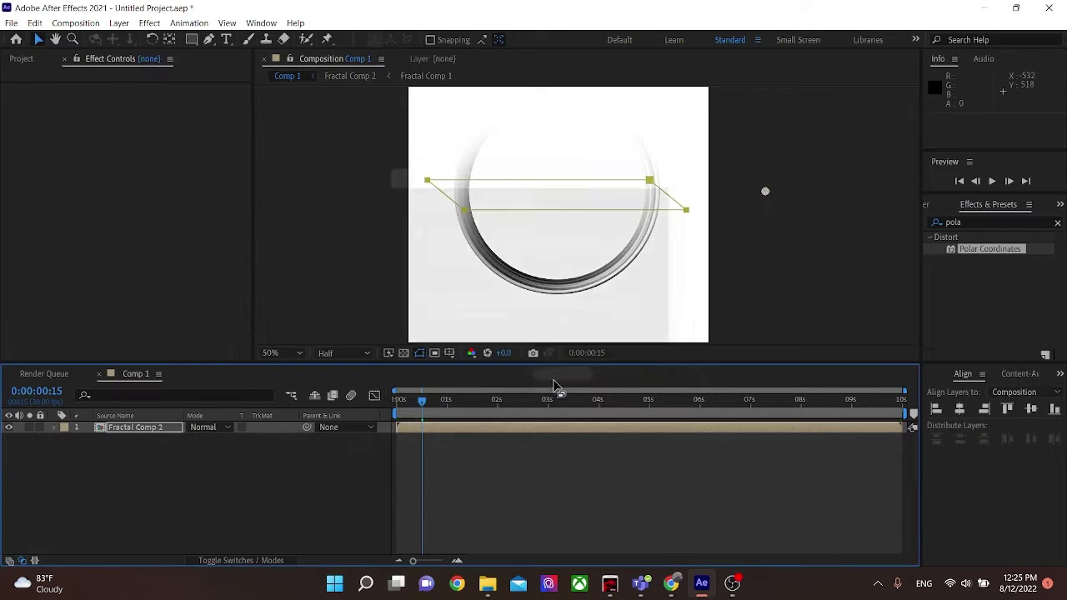
# At about 2 seconds, rotate the Fractal Comp 2 layer to 129°
pyautogui.moveTo(435, 406); pyautogui.dragTo(525, 400)
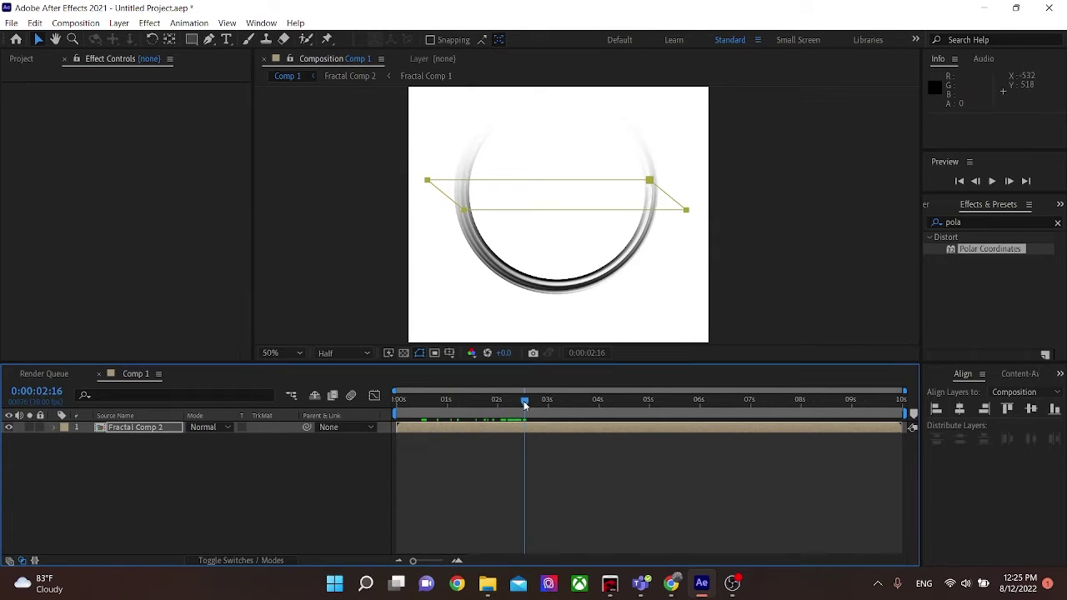
pyautogui.click(150, 442)
pyautogui.click(149, 430)
pyautogui.press('r')
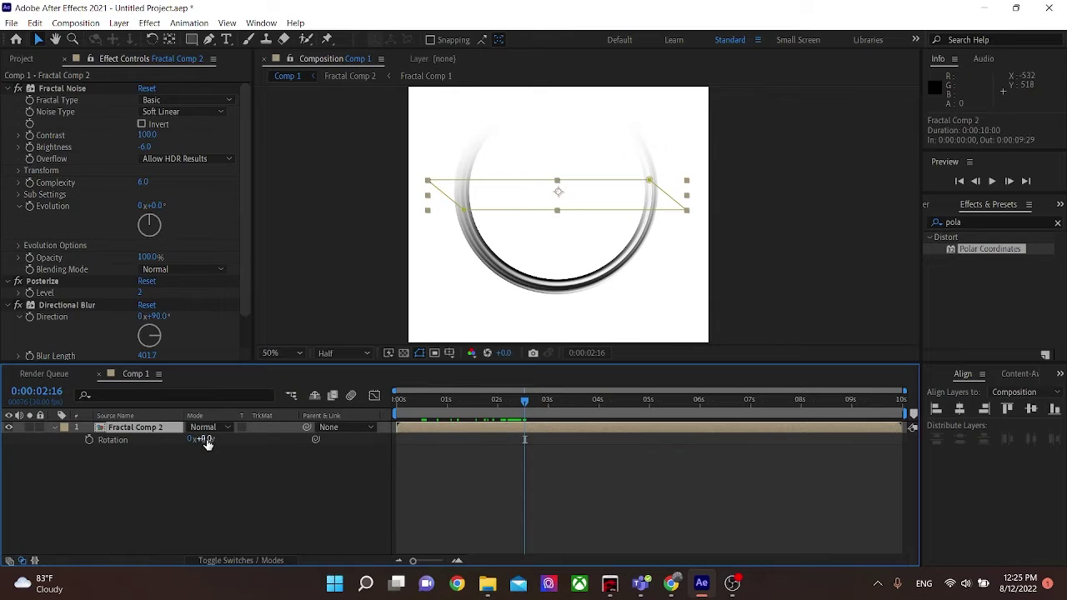
pyautogui.moveTo(208, 442); pyautogui.dragTo(655, 435)
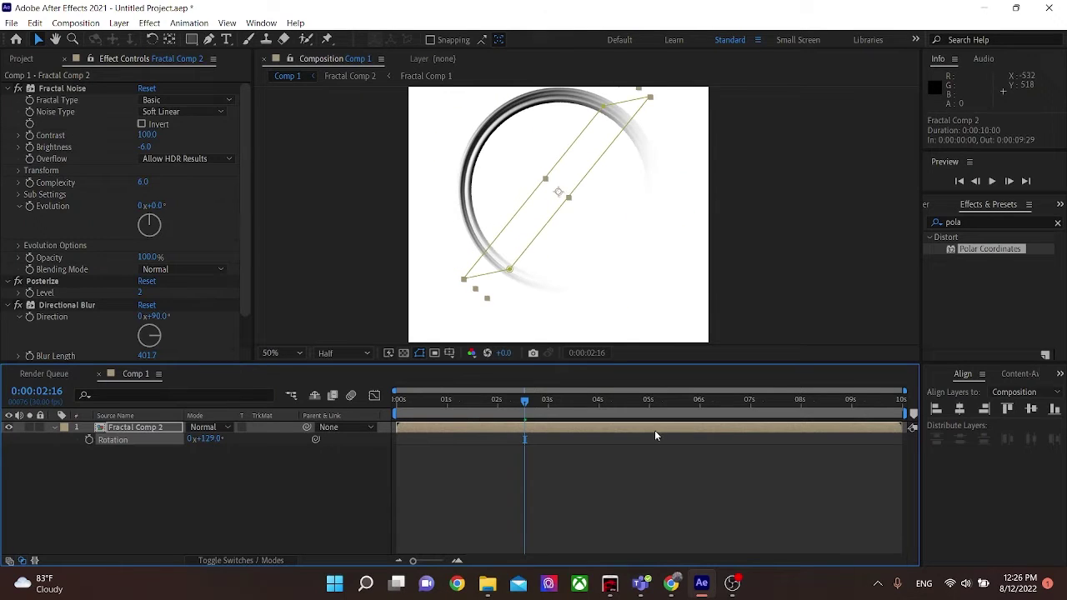
# Duplicate the ring layer and rotate the copy to 301°
pyautogui.click(148, 429)
pyautogui.hotkey('ctrl', 'd')
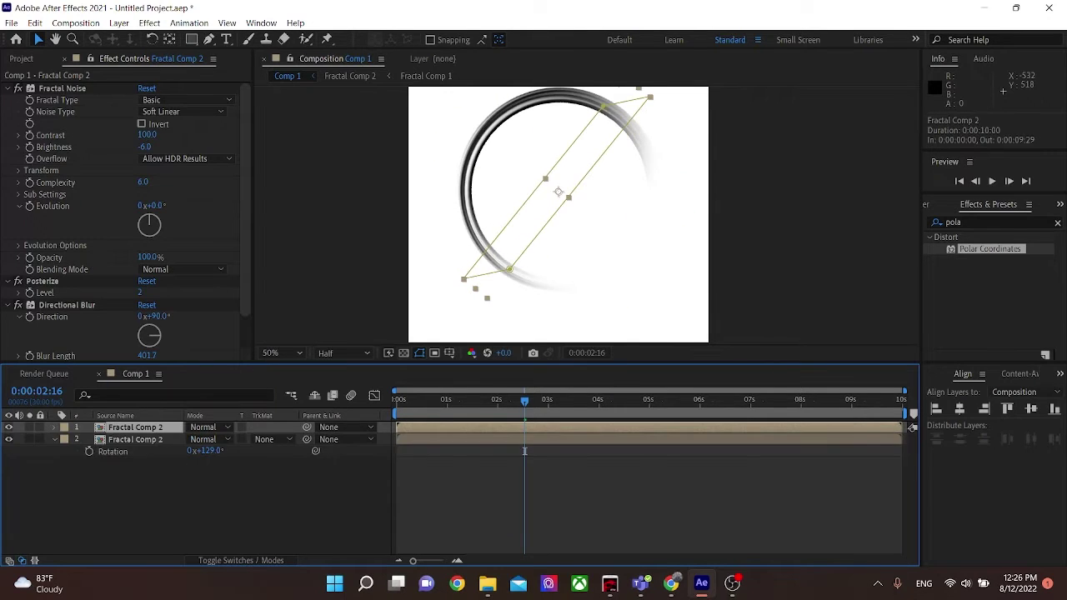
pyautogui.click(672, 583)
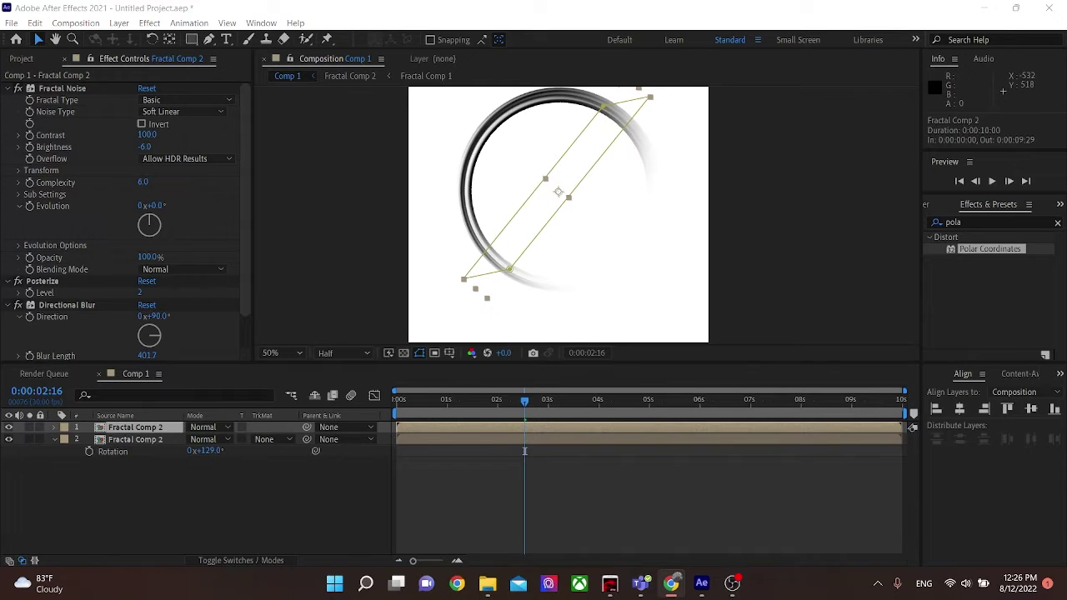
pyautogui.moveTo(204, 450); pyautogui.dragTo(373, 477)
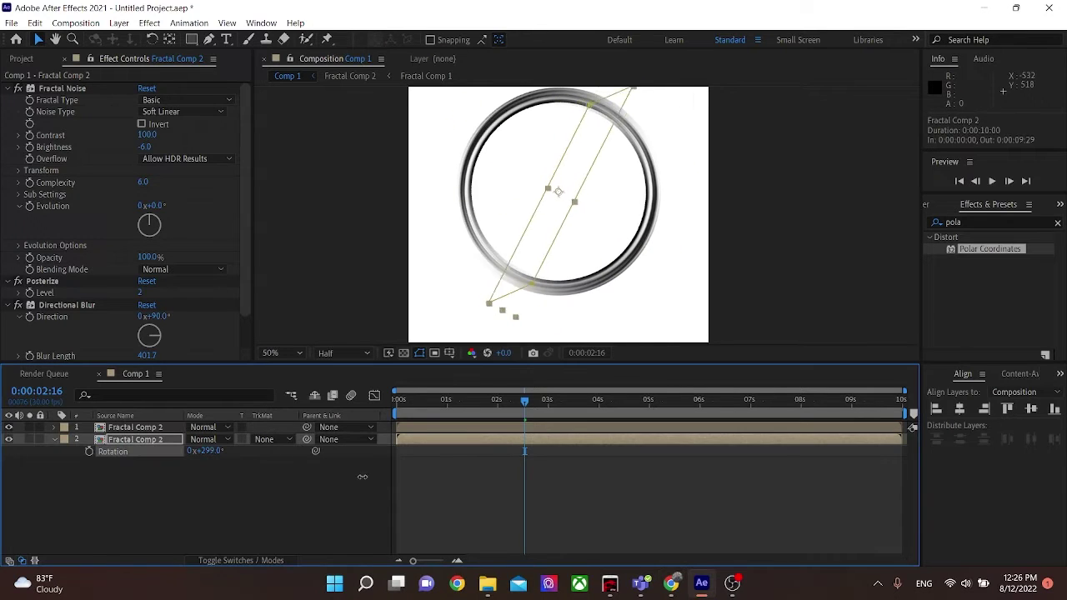
# Search Effects & Presets for 'tint' and apply Tint to the top Fractal Comp 2 layer
pyautogui.click(940, 225)
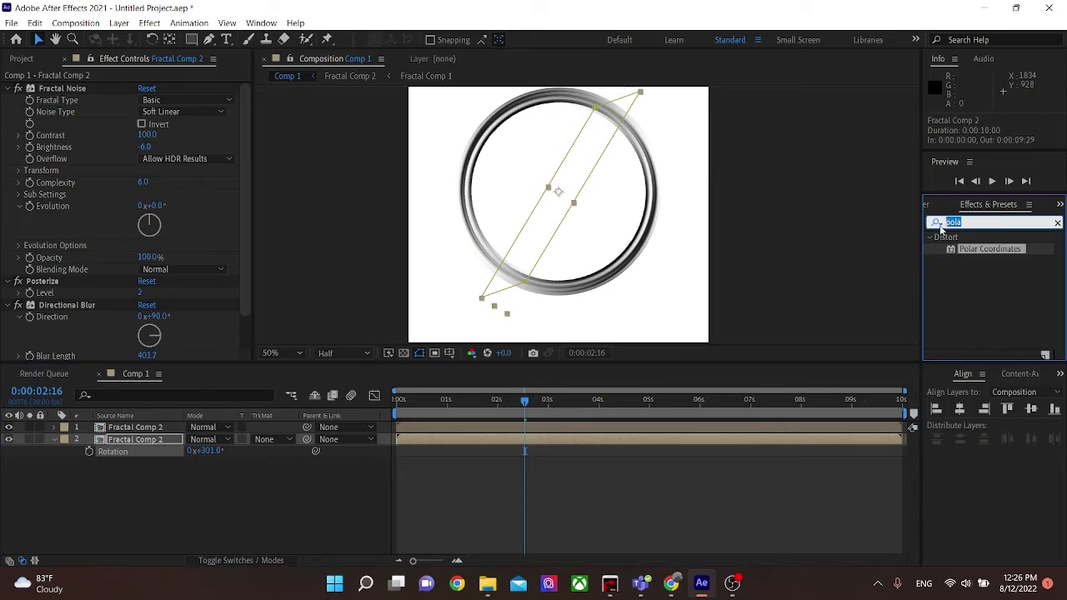
pyautogui.click(671, 583)
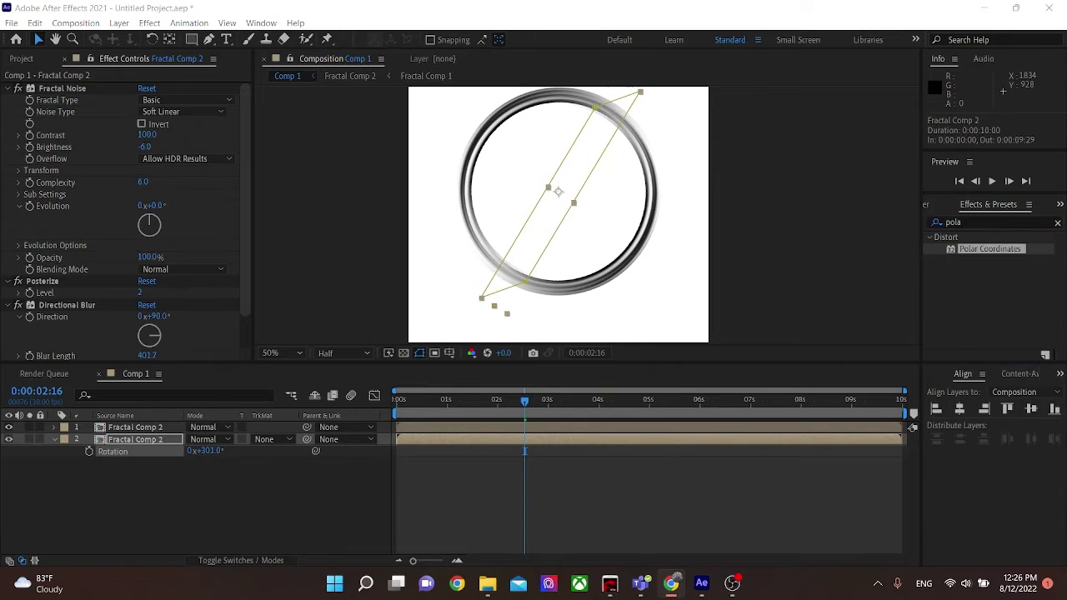
pyautogui.click(959, 223)
pyautogui.write('tin')
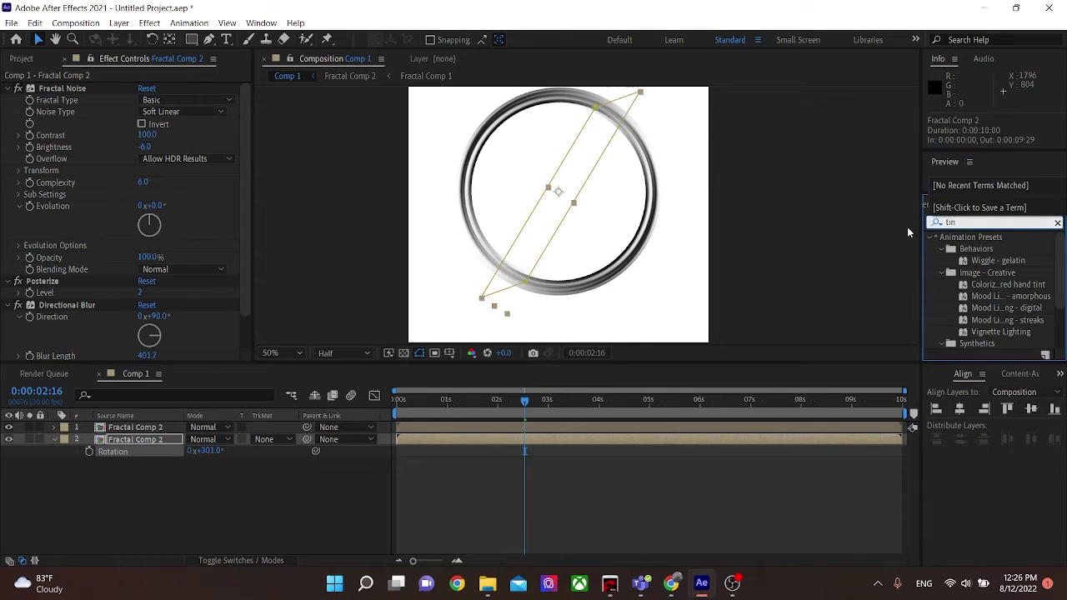
pyautogui.write('t')
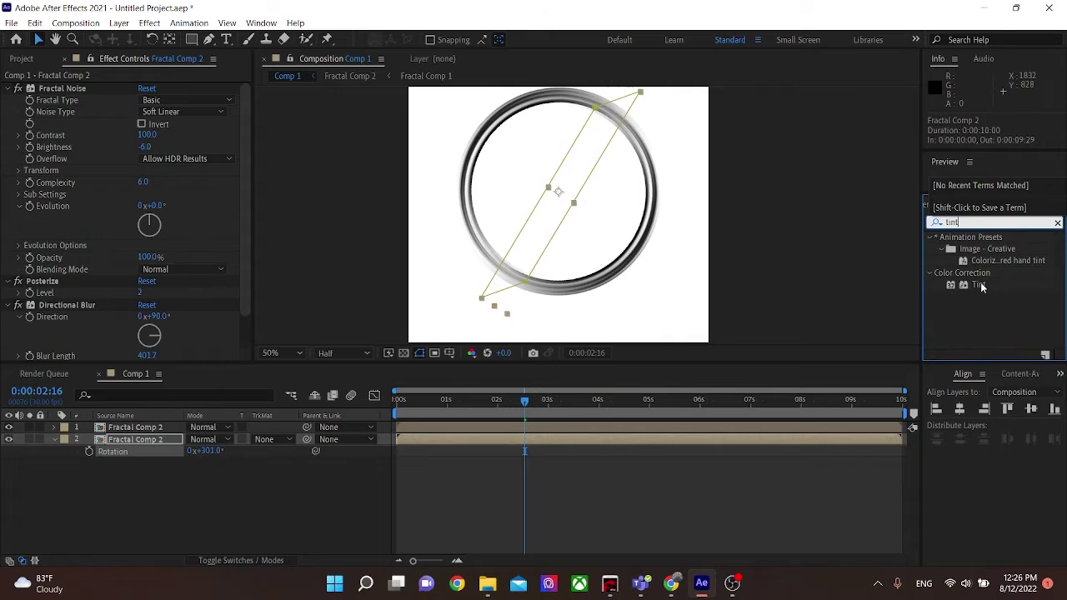
pyautogui.click(981, 285)
pyautogui.hotkey('alt', 'Tab')
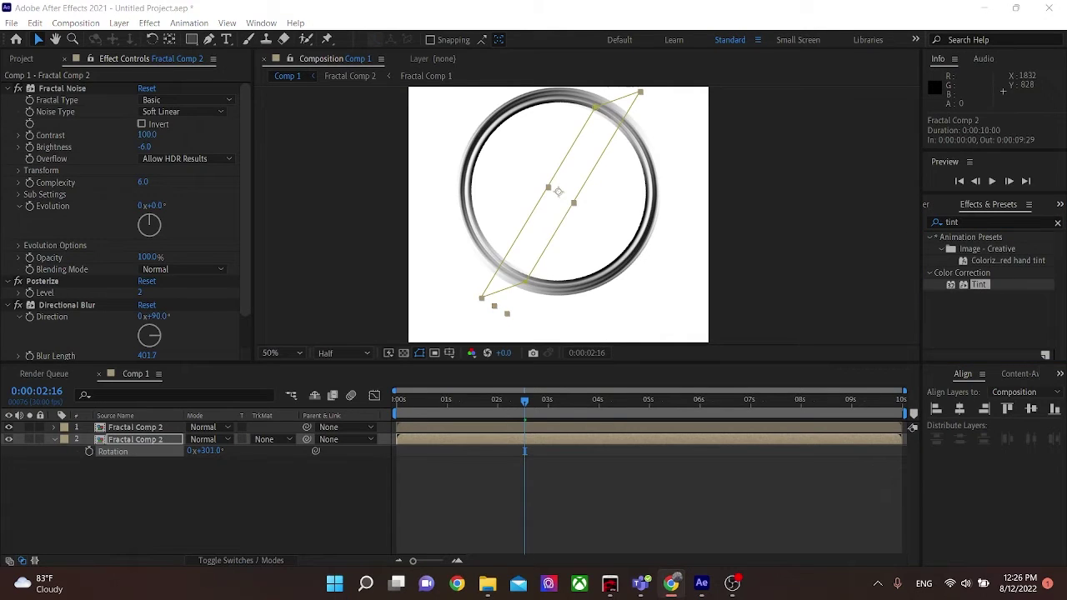
pyautogui.click(123, 428)
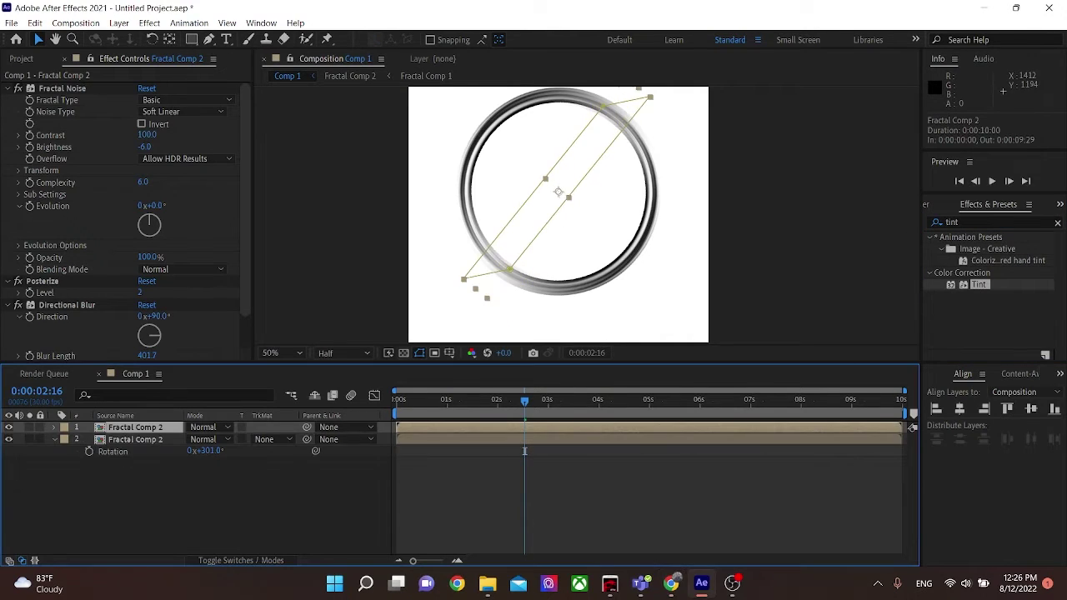
pyautogui.hotkey('alt', 'Tab')
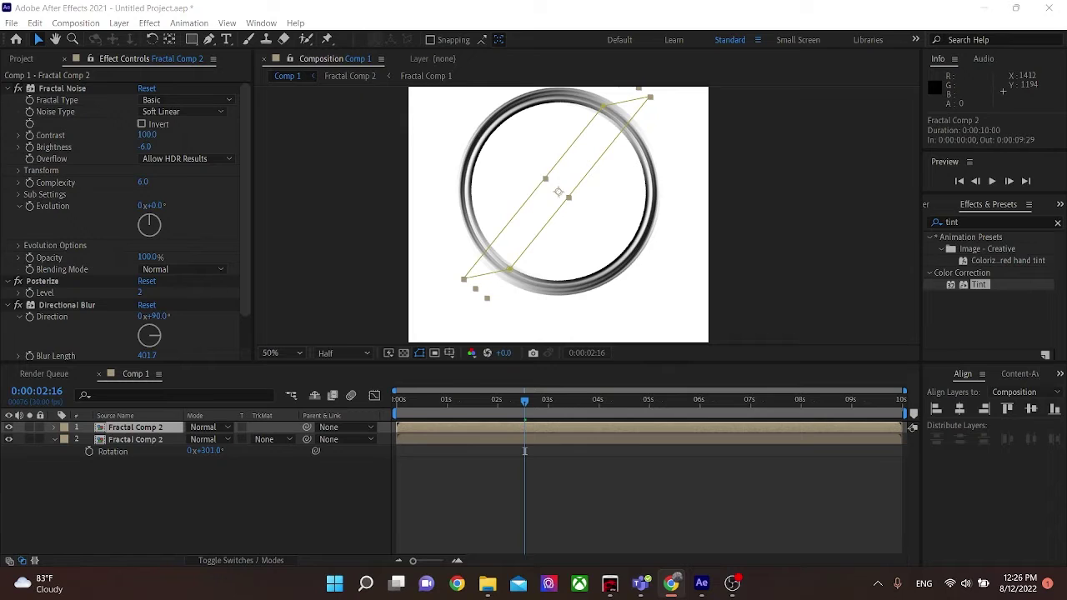
pyautogui.doubleClick(983, 285)
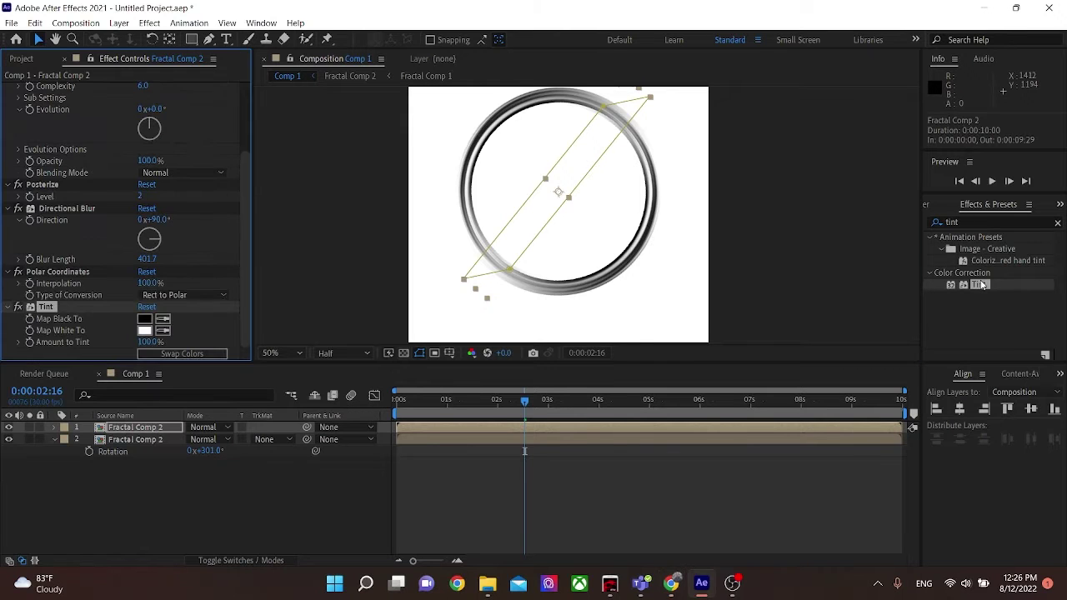
pyautogui.hotkey('alt', 'Tab')
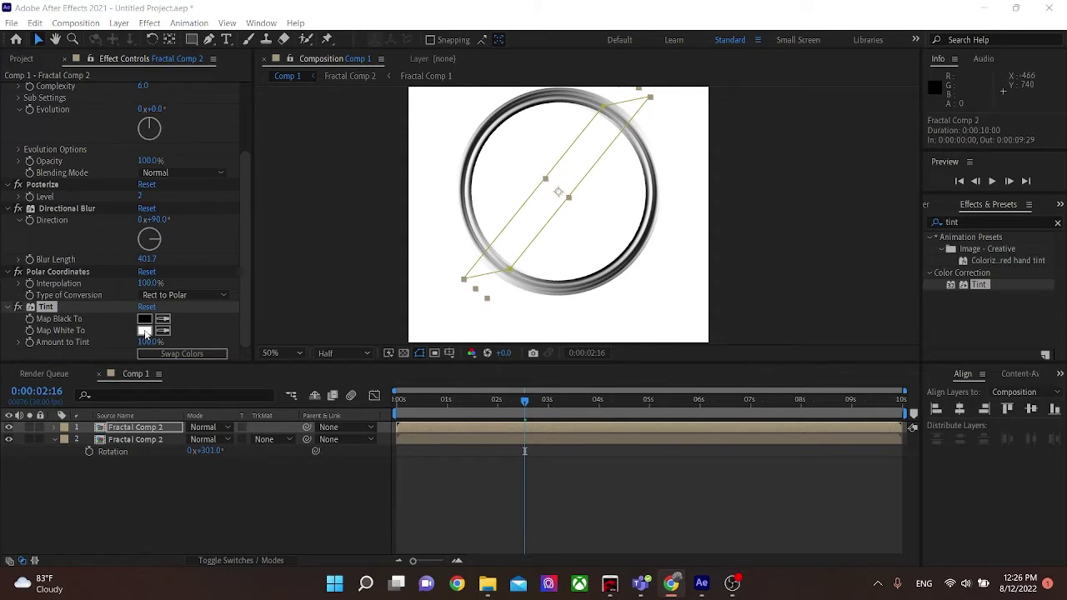
# Map white to red F60B0B in Tint, then paste the effect onto the second ring layer
pyautogui.click(143, 331)
pyautogui.moveTo(510, 351); pyautogui.dragTo(487, 350)
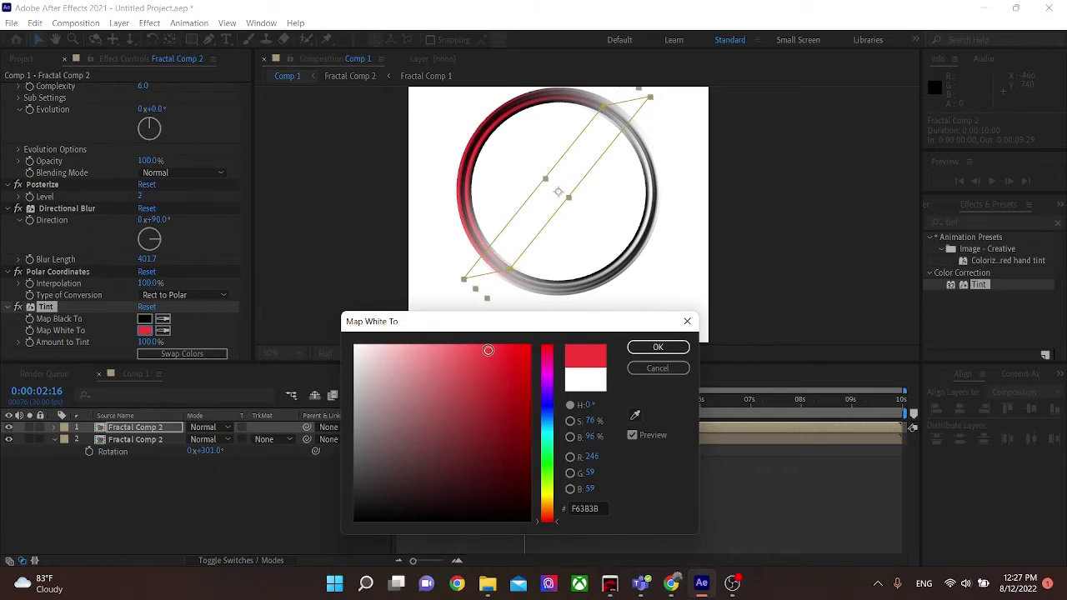
pyautogui.hotkey('alt', 'Tab')
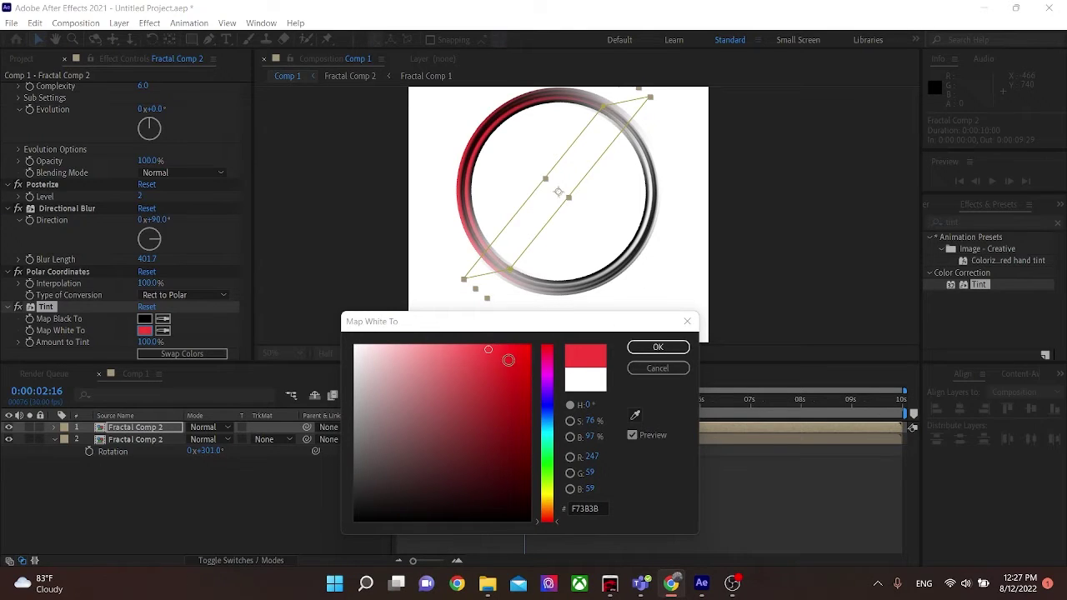
pyautogui.hotkey('alt', 'Tab')
pyautogui.moveTo(488, 359); pyautogui.dragTo(522, 350)
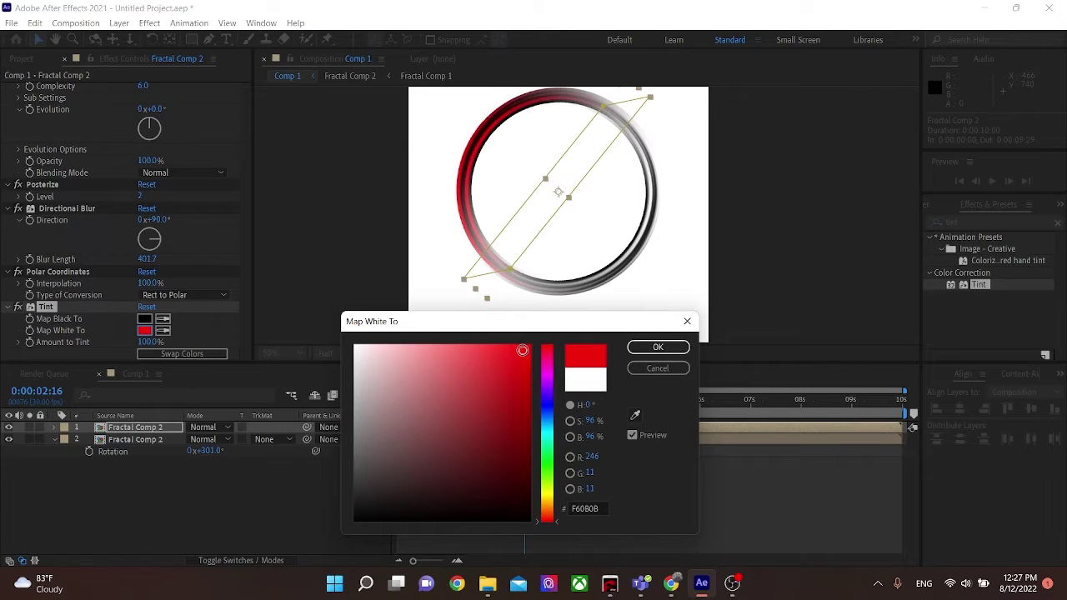
pyautogui.click(658, 347)
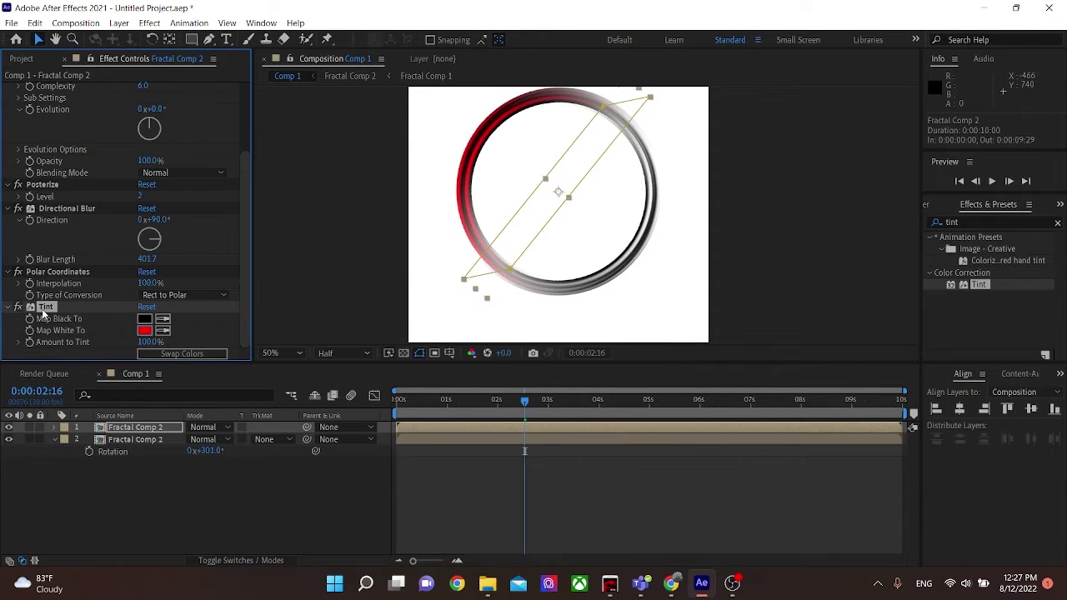
pyautogui.click(463, 439)
pyautogui.hotkey('ctrl', 'v')
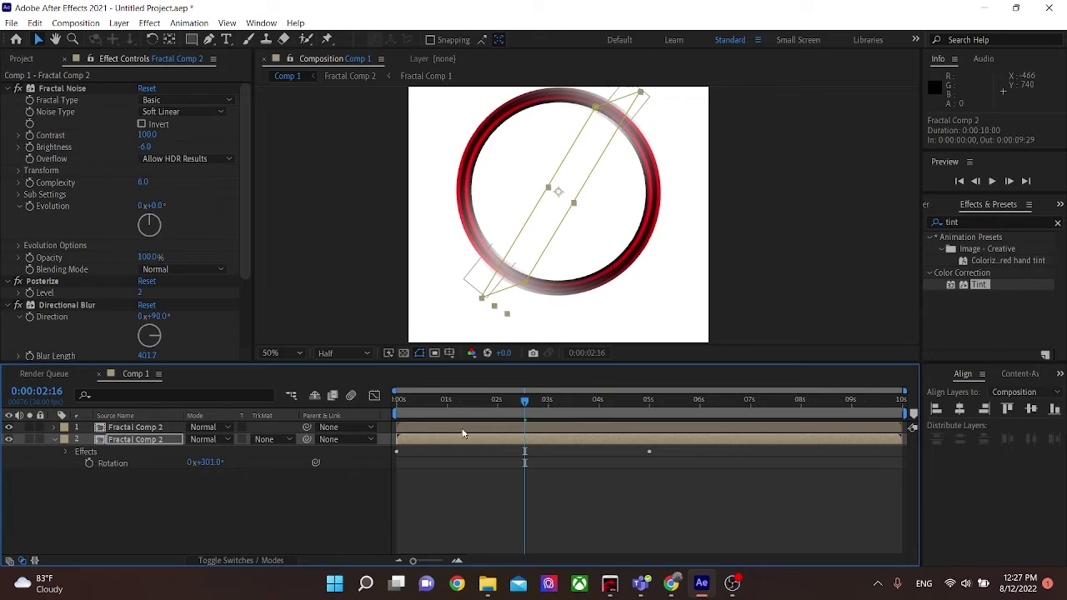
# Change the second ring layer's Tint Map White To colour to deep blue 0643E9
pyautogui.press('space')
pyautogui.press('space')
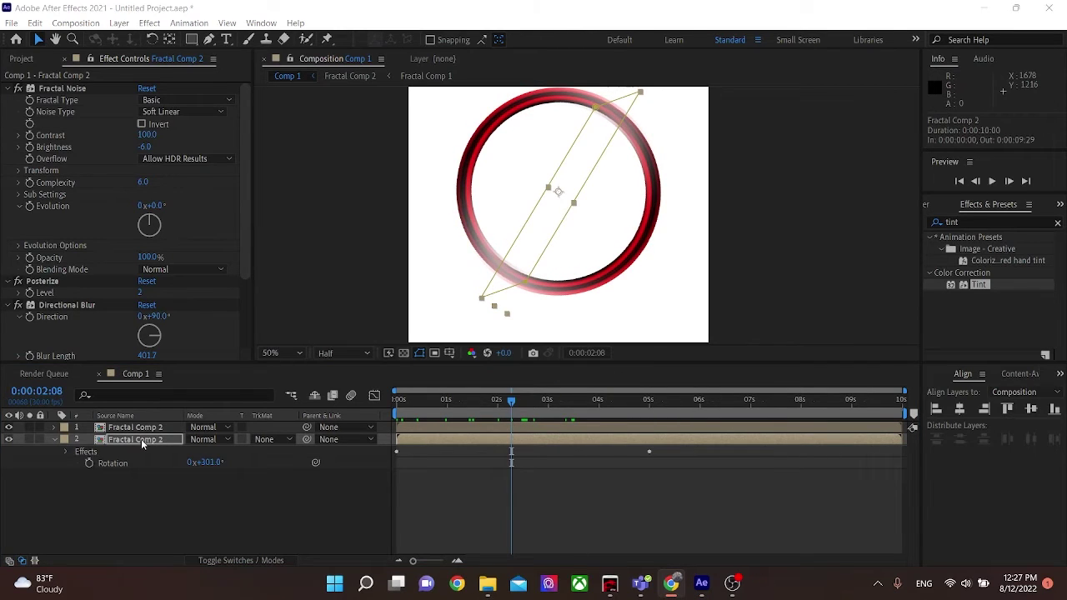
pyautogui.hotkey('ctrl', 'v')
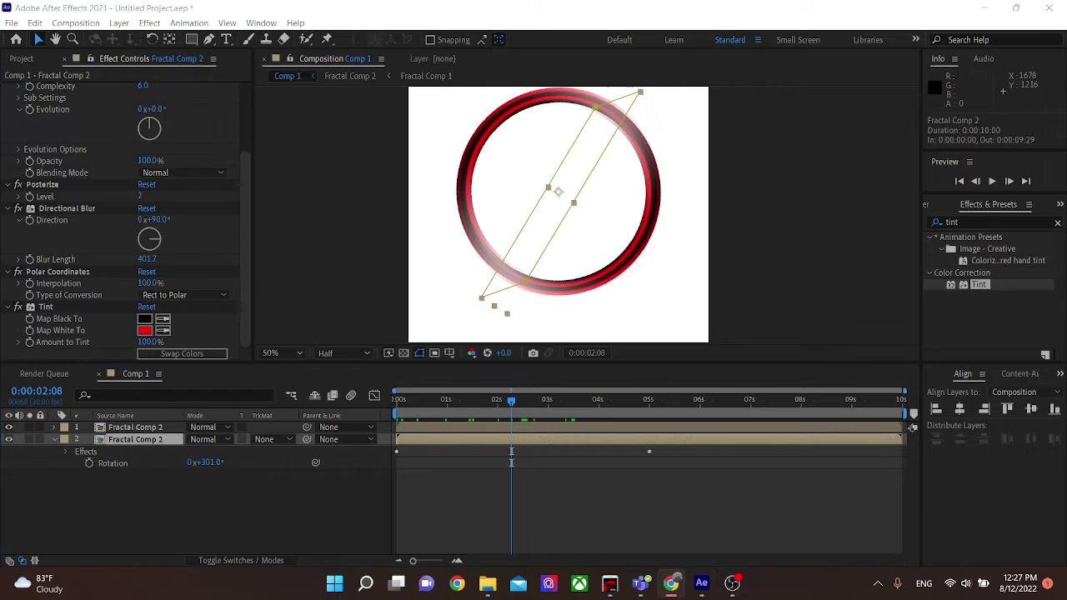
pyautogui.click(145, 330)
pyautogui.moveTo(548, 399); pyautogui.dragTo(556, 413)
pyautogui.moveTo(458, 433); pyautogui.dragTo(525, 359)
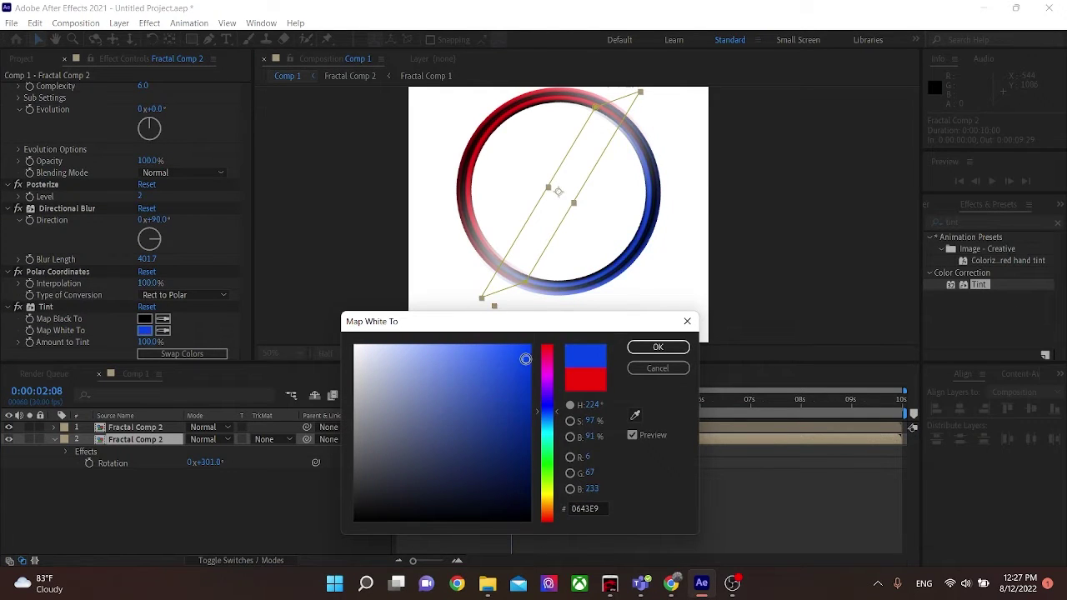
pyautogui.click(657, 347)
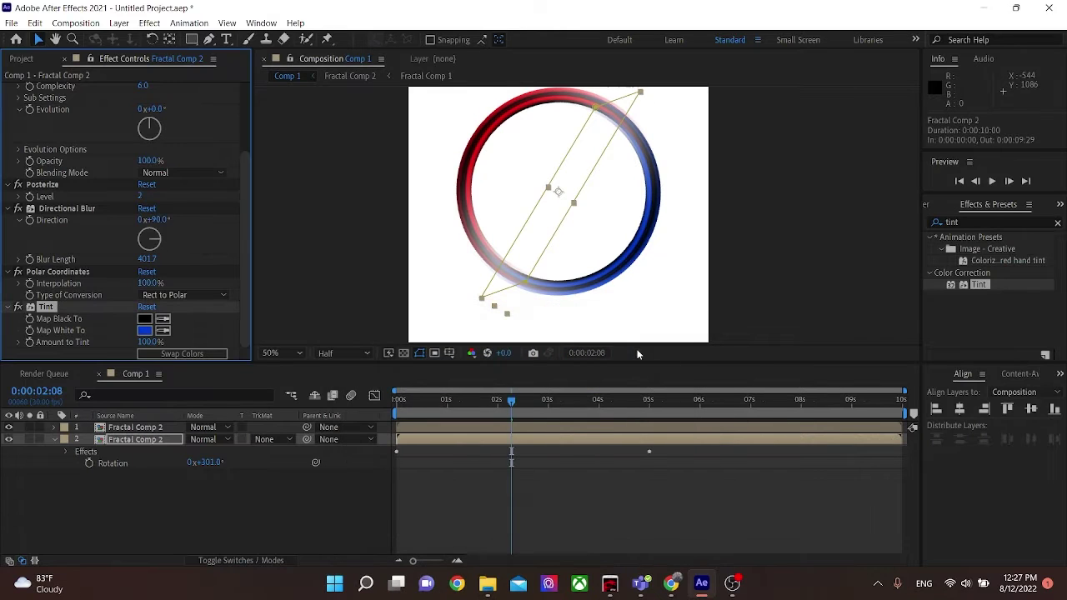
pyautogui.moveTo(508, 405); pyautogui.dragTo(361, 408)
# Set Comp 1's background colour to black in Composition Settings
pyautogui.press('space')
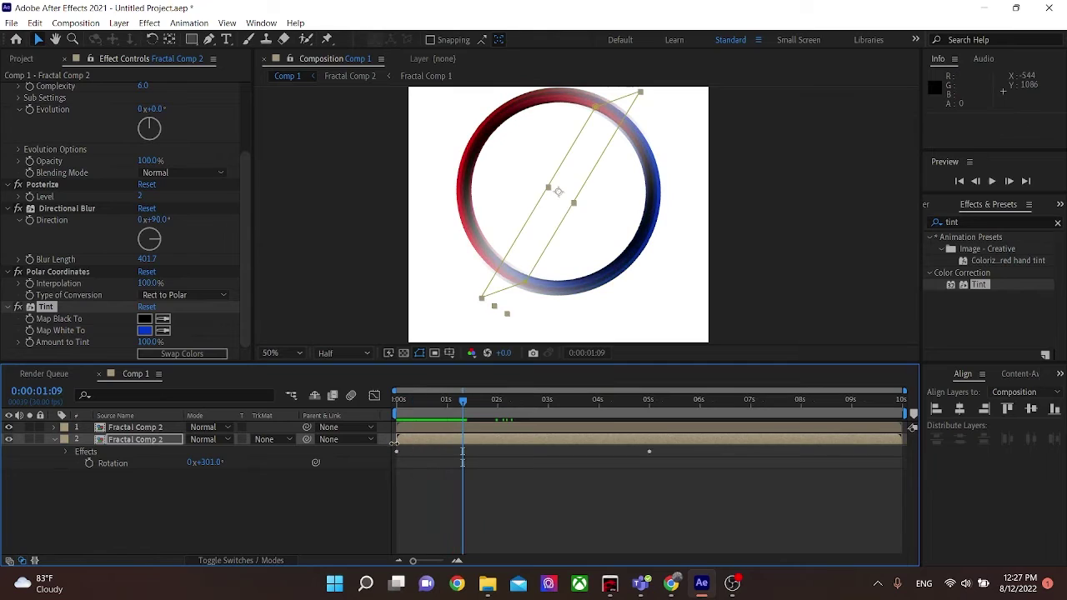
pyautogui.press('space')
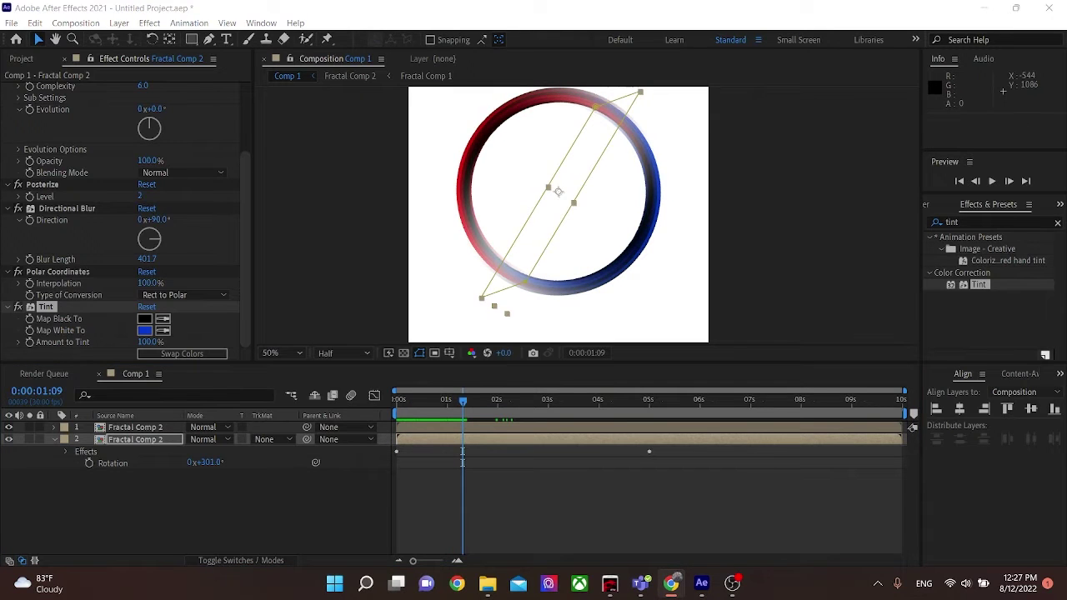
pyautogui.press('Home')
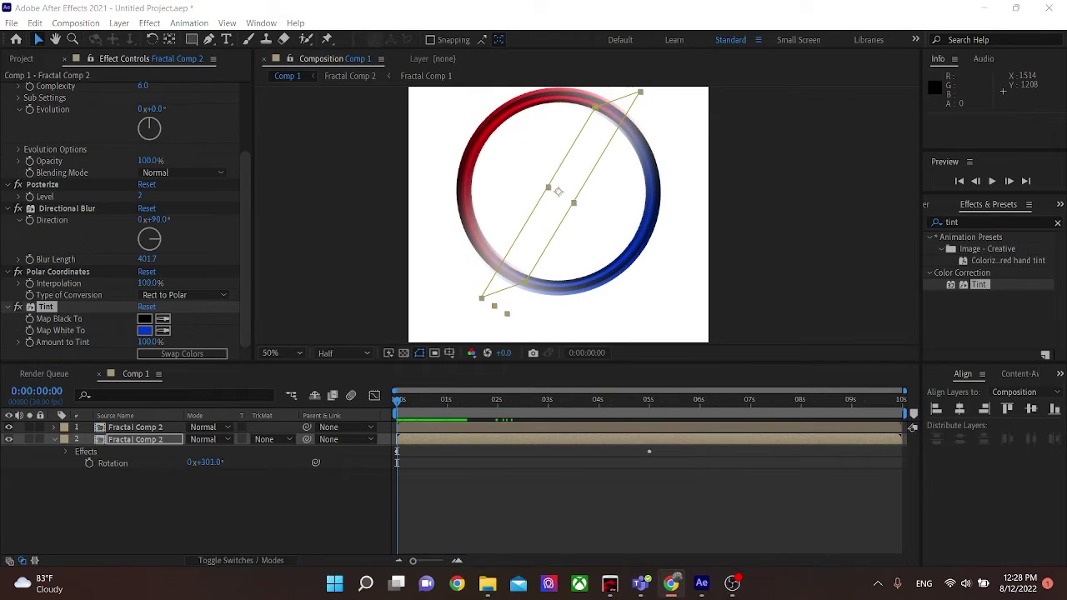
pyautogui.click(21, 58)
pyautogui.rightClick(48, 183)
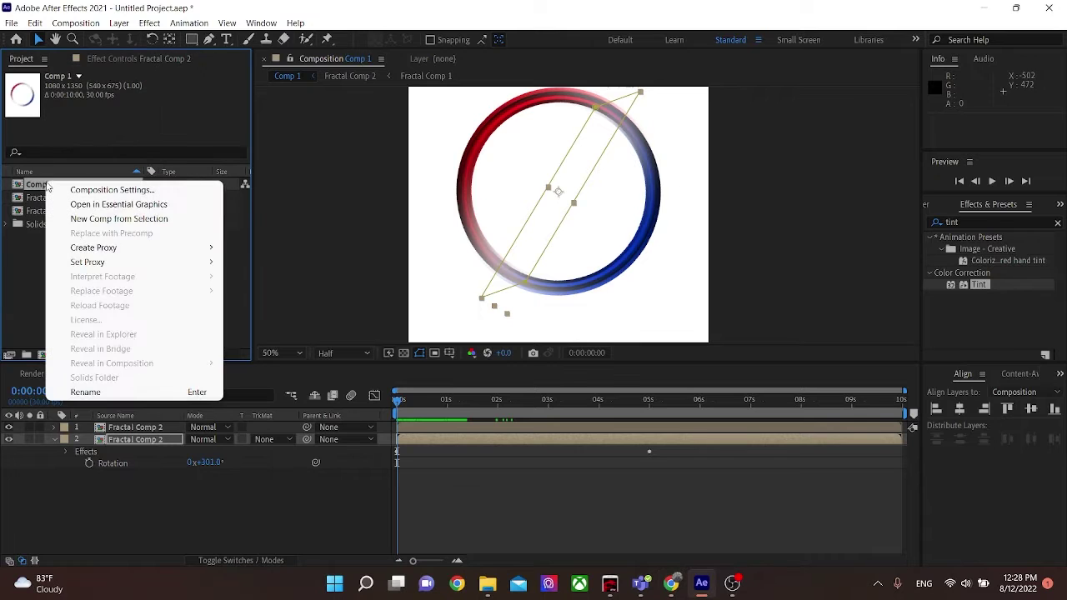
pyautogui.click(64, 191)
pyautogui.click(298, 397)
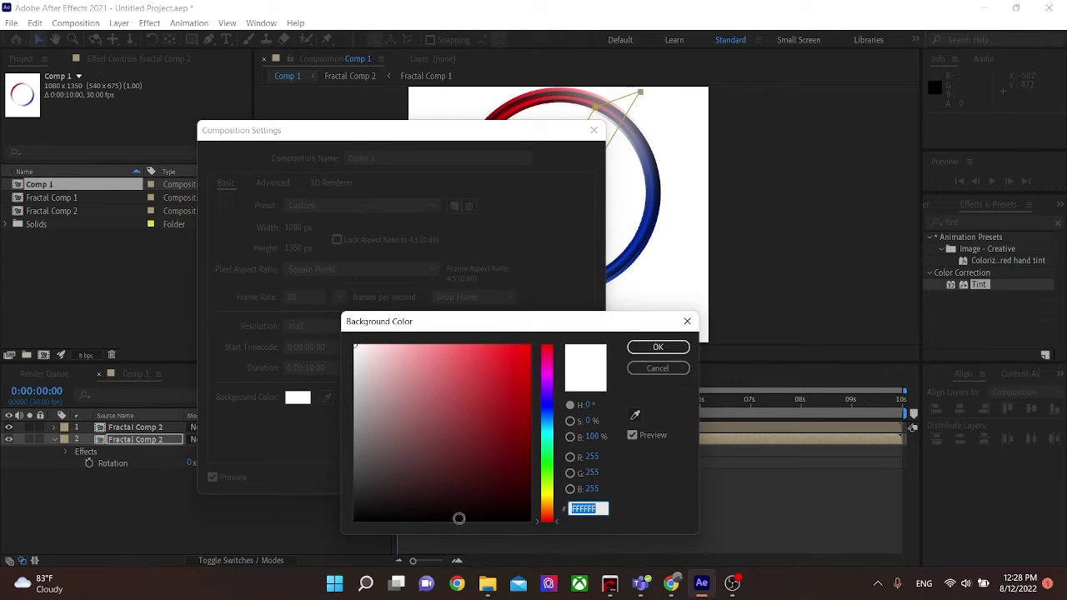
pyautogui.click(356, 518)
pyautogui.click(658, 347)
pyautogui.click(490, 474)
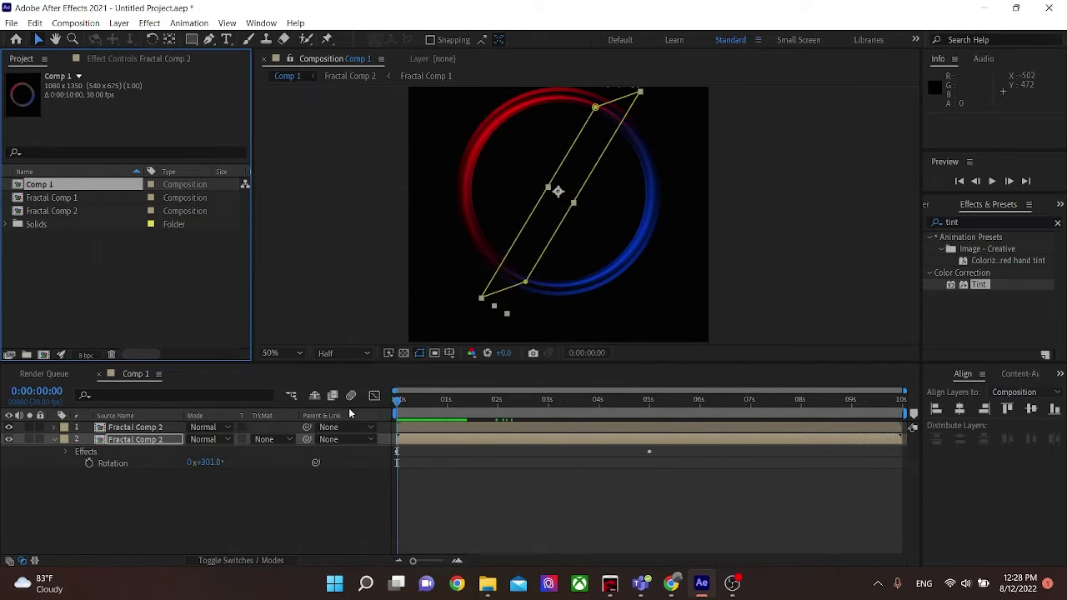
# Preview the red-and-blue ring against the black background
pyautogui.click(291, 473)
pyautogui.press('space')
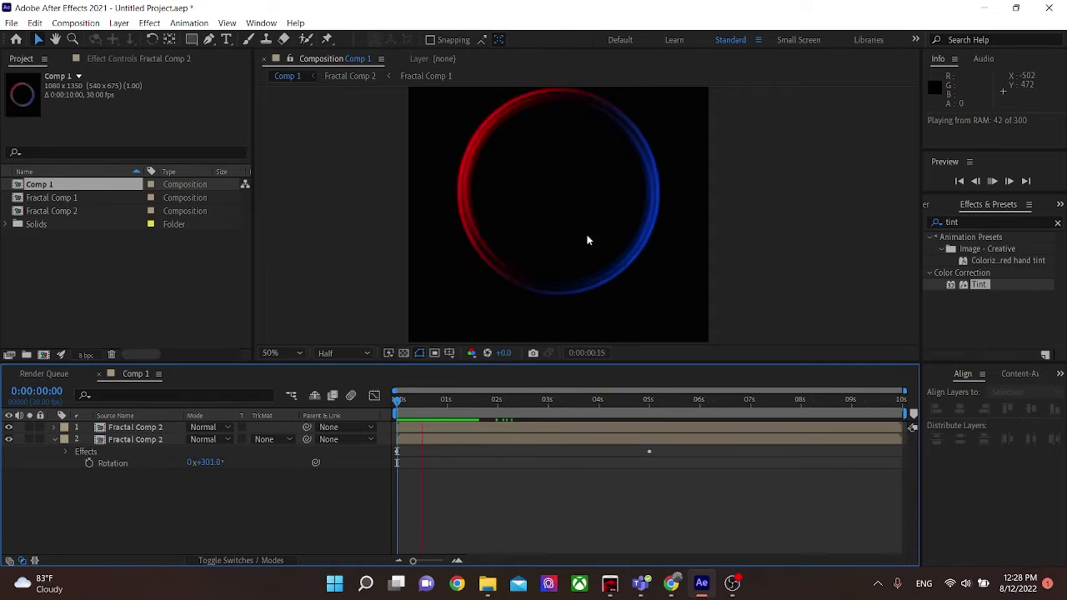
pyautogui.scroll(-2, 598, 196)
pyautogui.press('space')
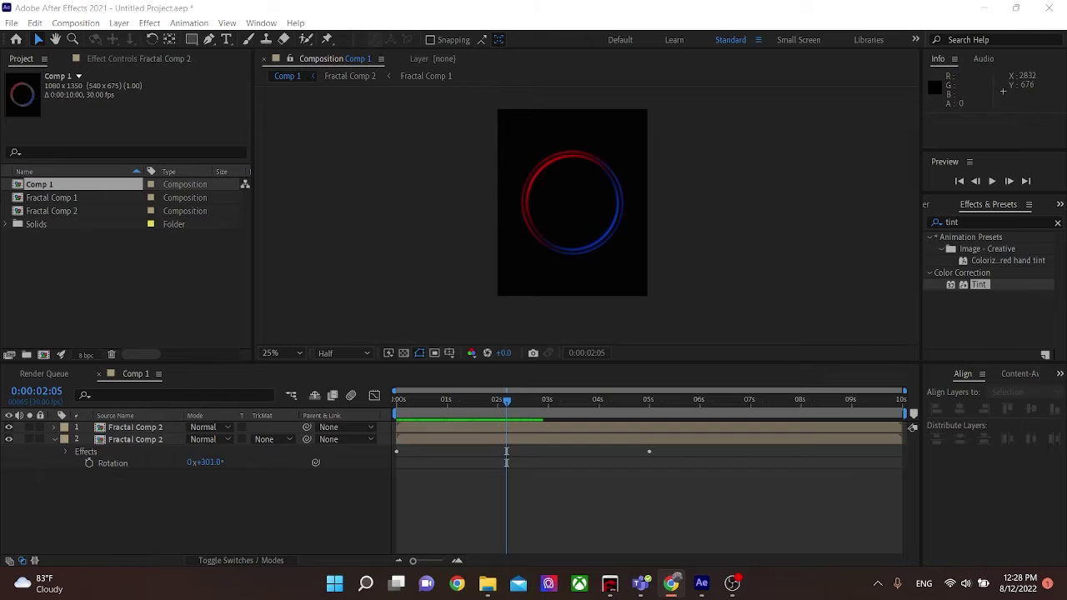
# Add 100% Scale keyframes to both Fractal Comp 2 layers at 0:00:02:29
pyautogui.click(89, 463)
pyautogui.click(53, 439)
pyautogui.moveTo(125, 467); pyautogui.dragTo(125, 409)
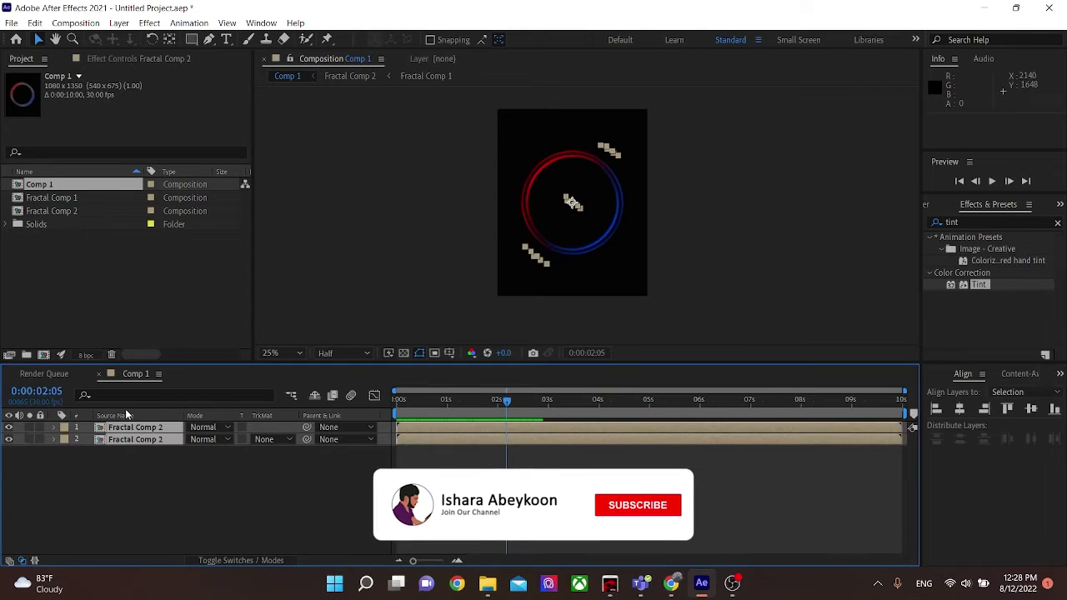
pyautogui.press('s')
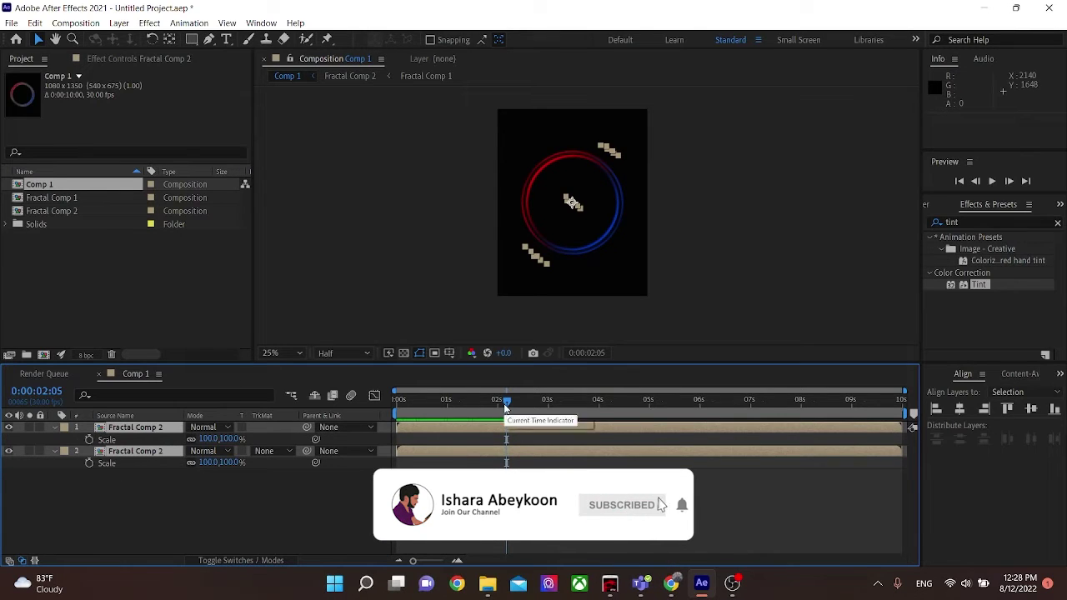
pyautogui.moveTo(506, 401); pyautogui.dragTo(547, 401)
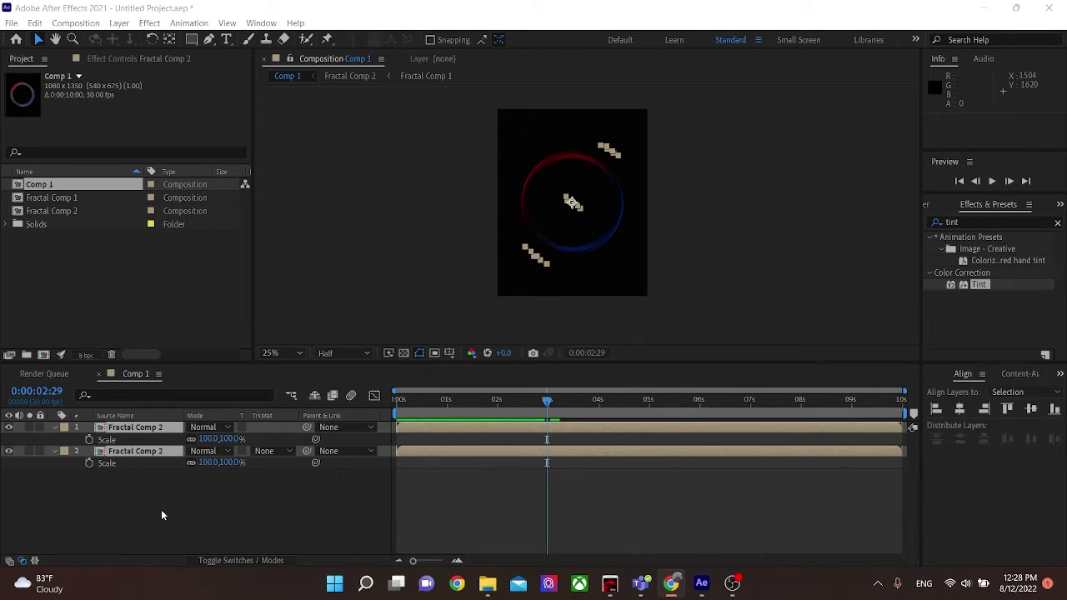
pyautogui.click(89, 463)
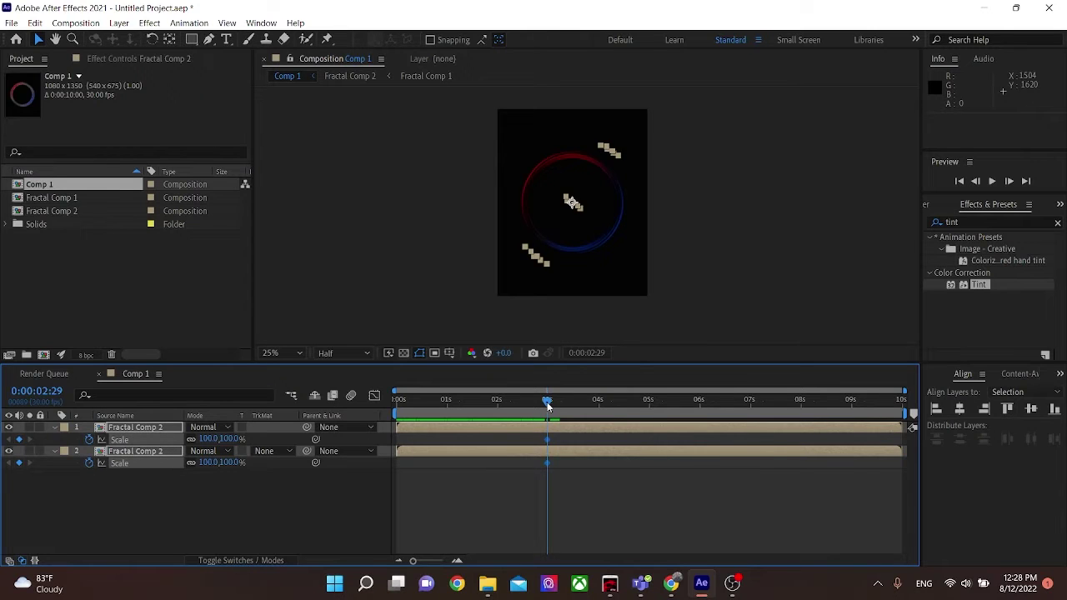
# Set both rings' Scale to 19% at 0:00:00:00, preview, and select the ending keyframes
pyautogui.press('Home')
pyautogui.moveTo(226, 463); pyautogui.dragTo(173, 462)
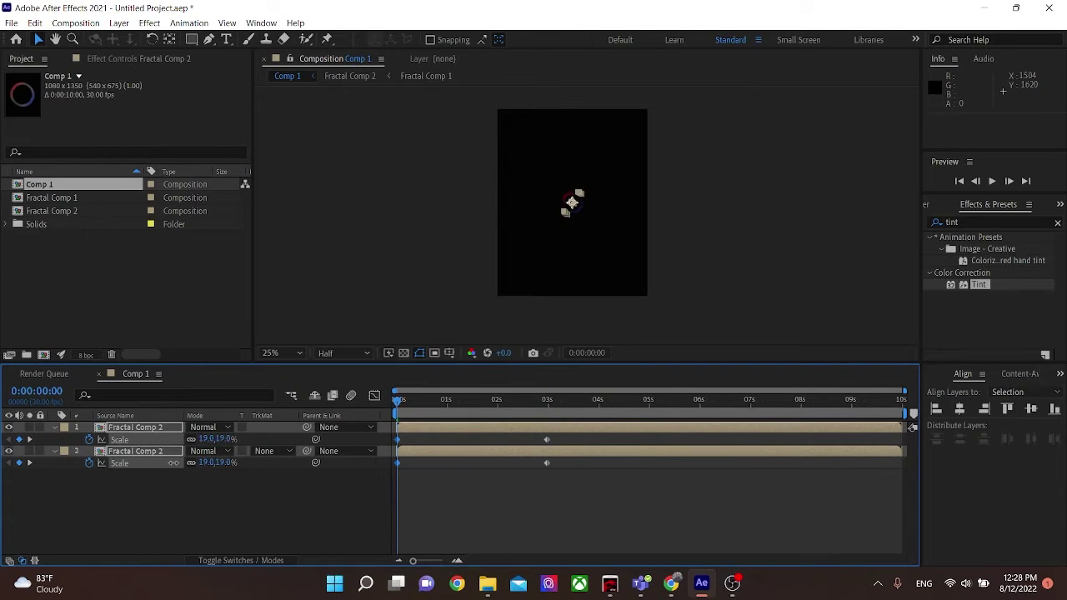
pyautogui.press('space')
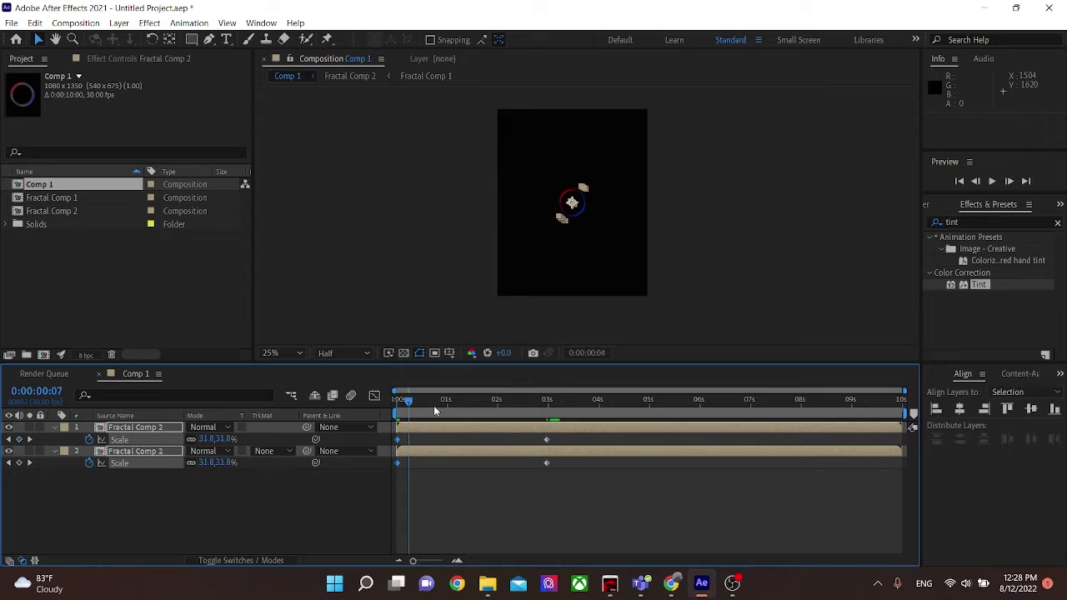
pyautogui.click(420, 402)
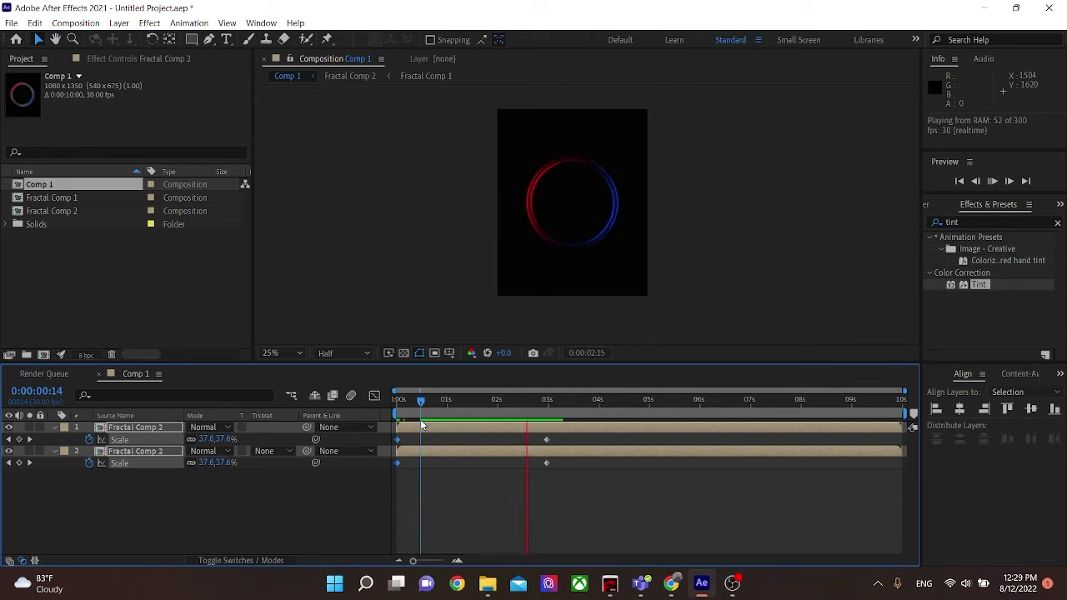
pyautogui.moveTo(418, 437); pyautogui.dragTo(647, 524)
pyautogui.rightClick(547, 473)
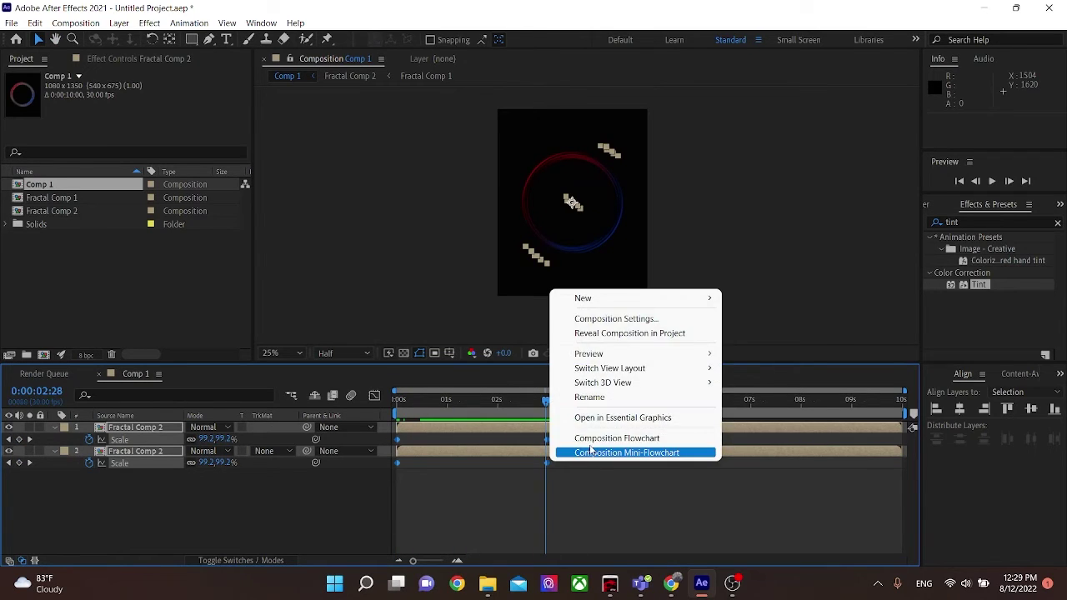
pyautogui.click(595, 492)
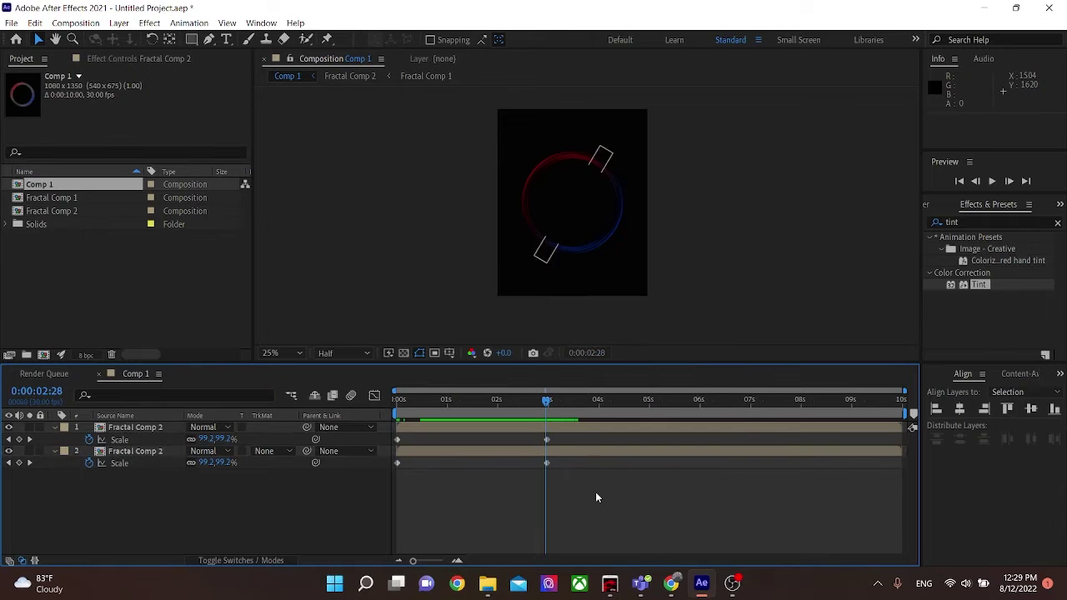
pyautogui.moveTo(612, 508); pyautogui.dragTo(393, 431)
# Apply Easy Ease to the Scale keyframes and preview the eased growth
pyautogui.rightClick(546, 459)
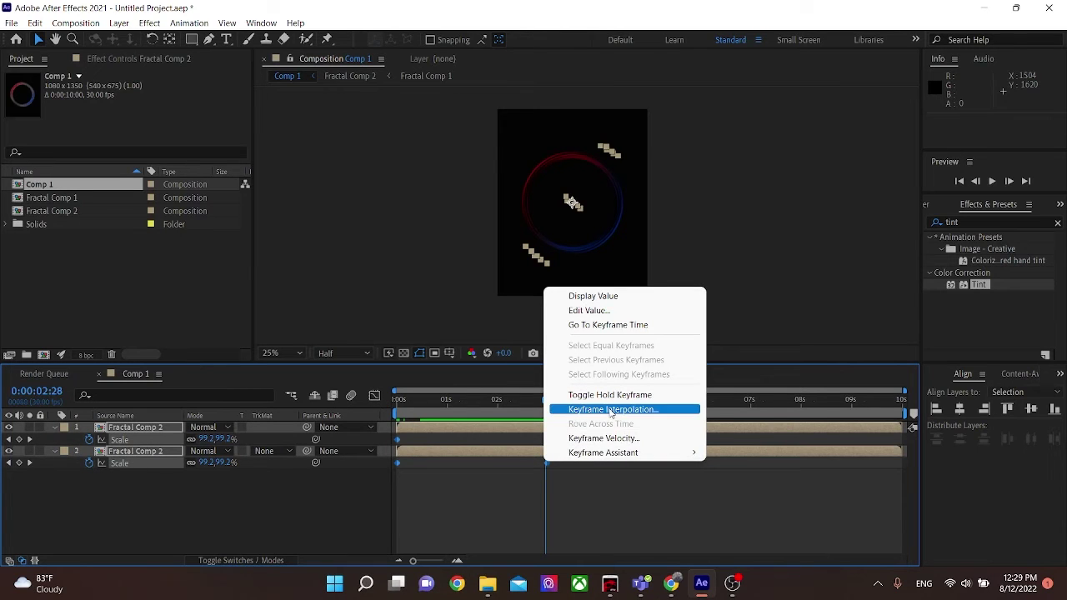
pyautogui.moveTo(617, 453)
pyautogui.click(734, 494)
pyautogui.press('Home')
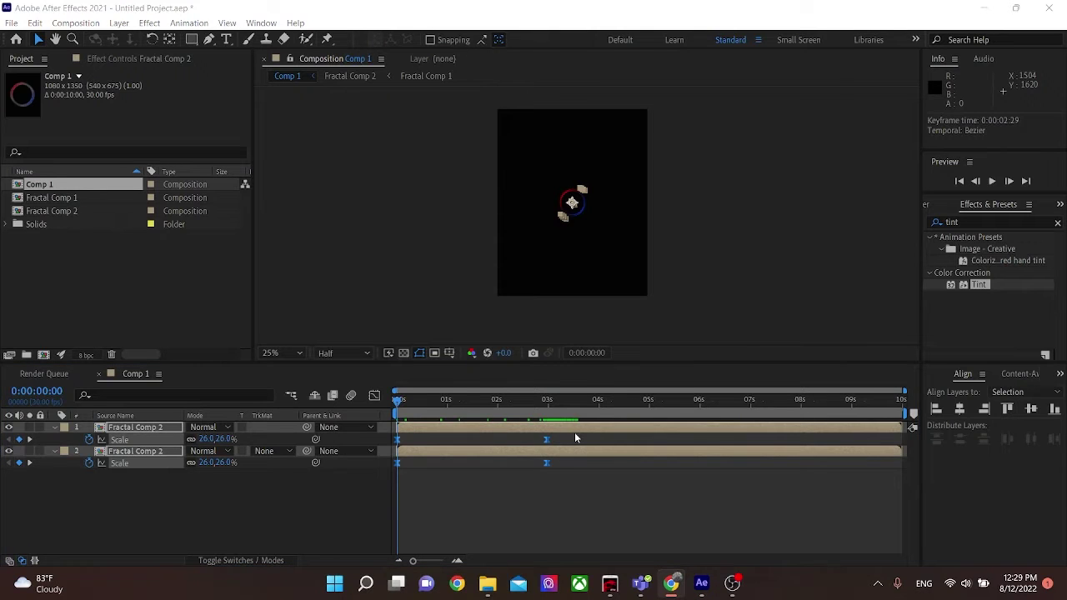
pyautogui.click(322, 491)
pyautogui.press('space')
# Reshape the Scale speed curve for a fast start, then pre-compose both rings into Pre-comp 1
pyautogui.moveTo(586, 500); pyautogui.dragTo(388, 429)
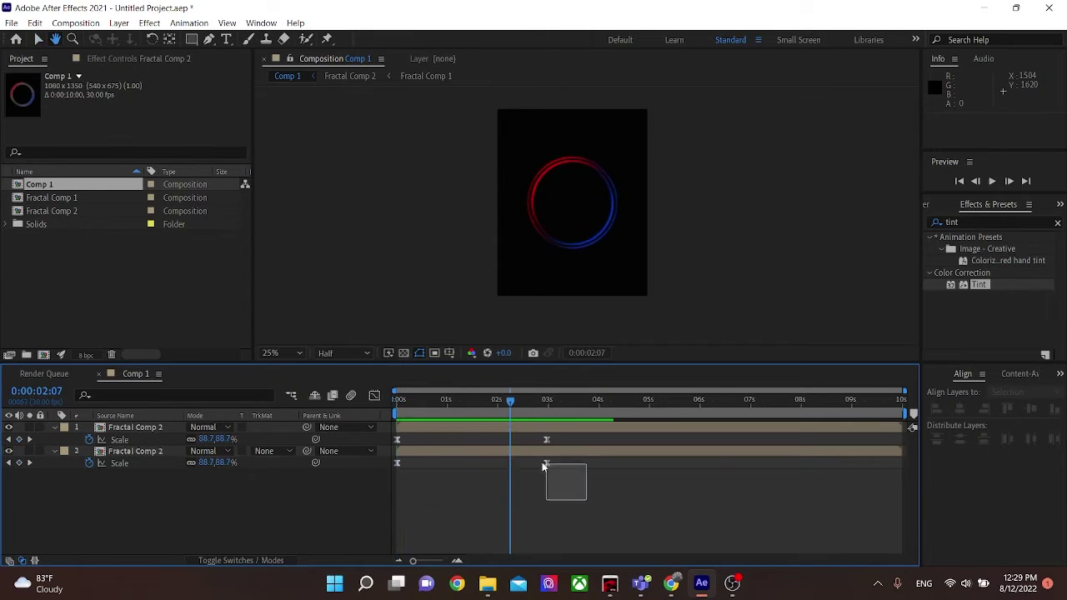
pyautogui.click(374, 395)
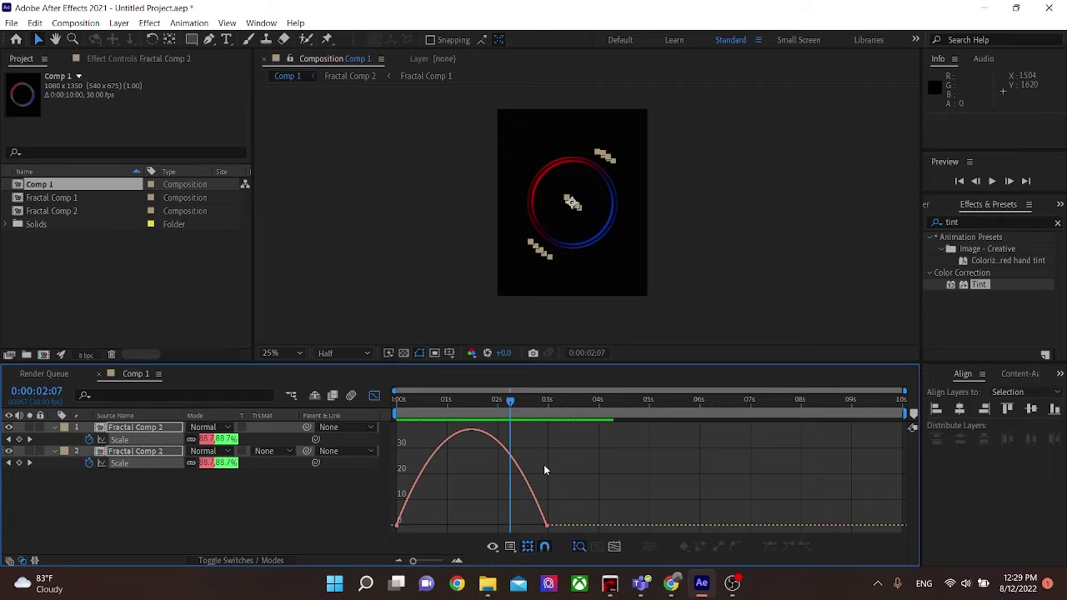
pyautogui.moveTo(543, 471)
pyautogui.mouseDown()
pyautogui.moveTo(548, 523)
pyautogui.moveTo(471, 524)
pyautogui.mouseUp()
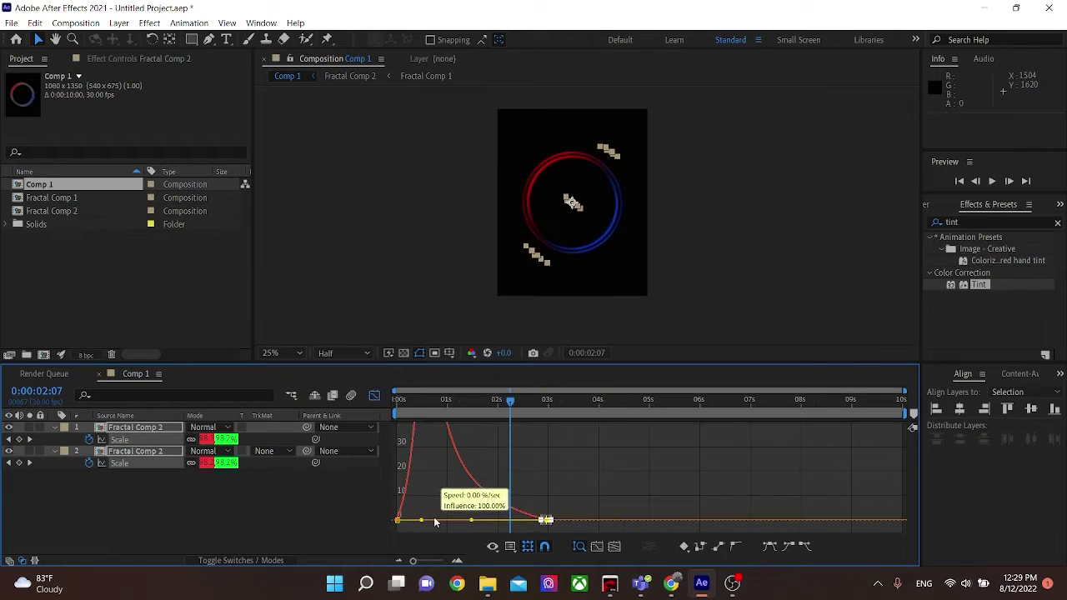
pyautogui.click(374, 395)
pyautogui.press('Home')
pyautogui.press('space')
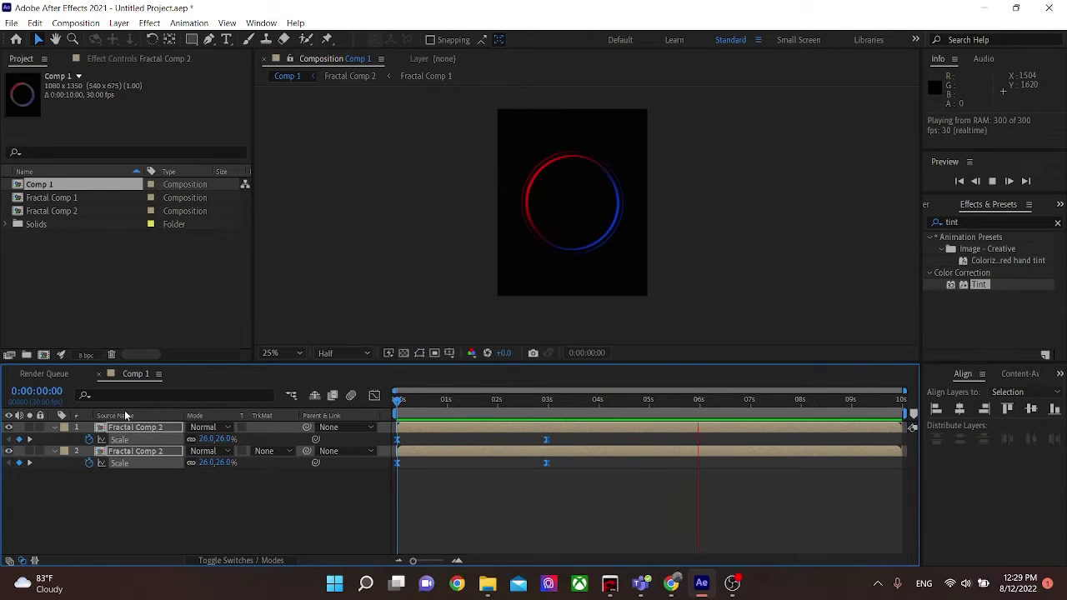
pyautogui.hotkey('ctrl', 'shift', 'c')
pyautogui.click(562, 376)
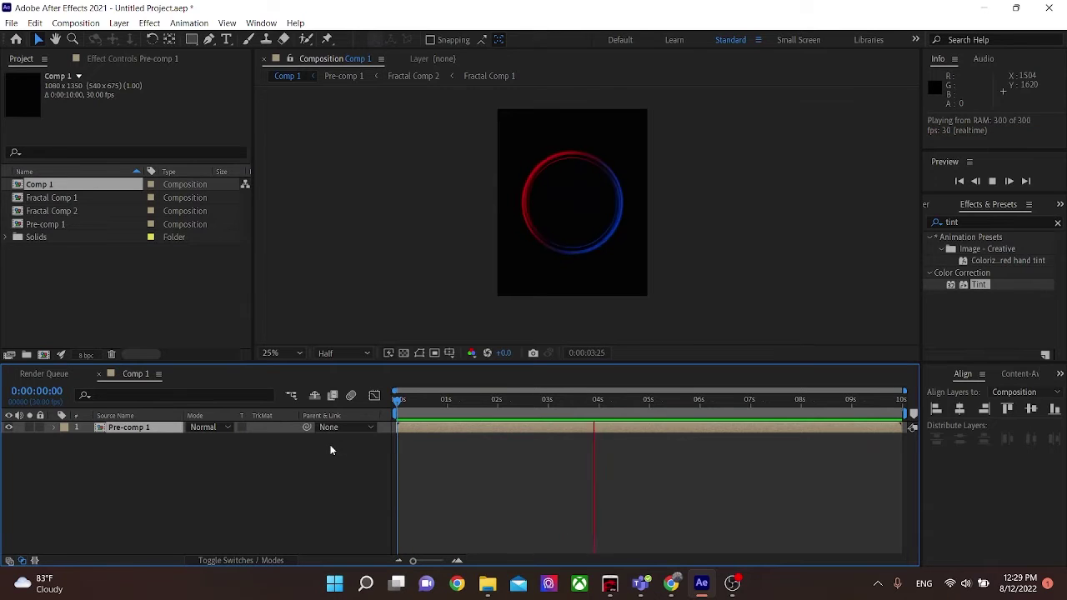
# Duplicate Pre-comp 1 and rotate the copy to about 49°
pyautogui.click(702, 430)
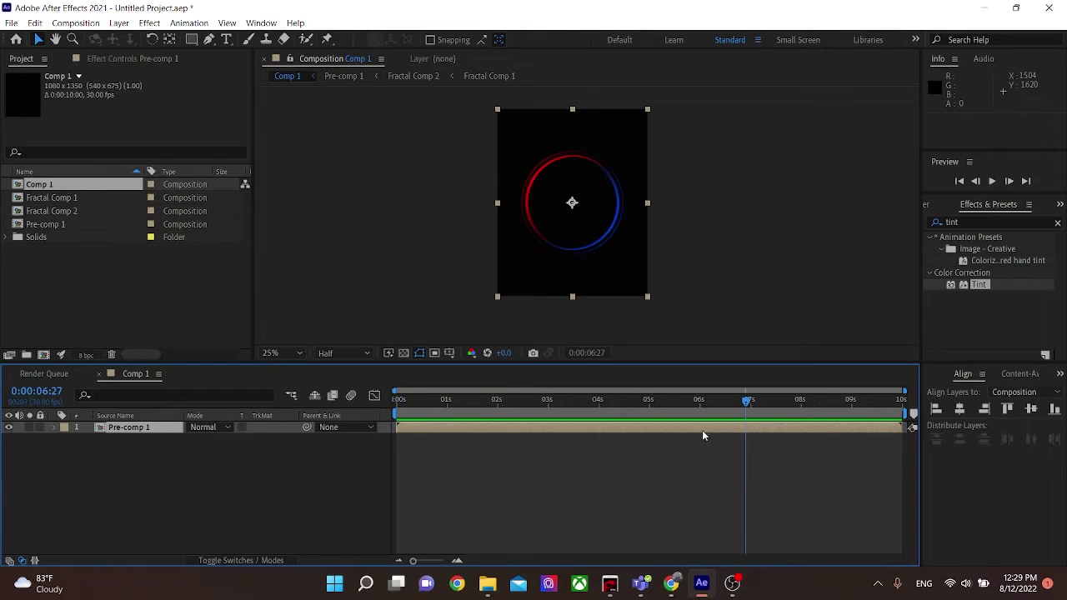
pyautogui.moveTo(631, 422); pyautogui.dragTo(400, 428)
pyautogui.click(125, 428)
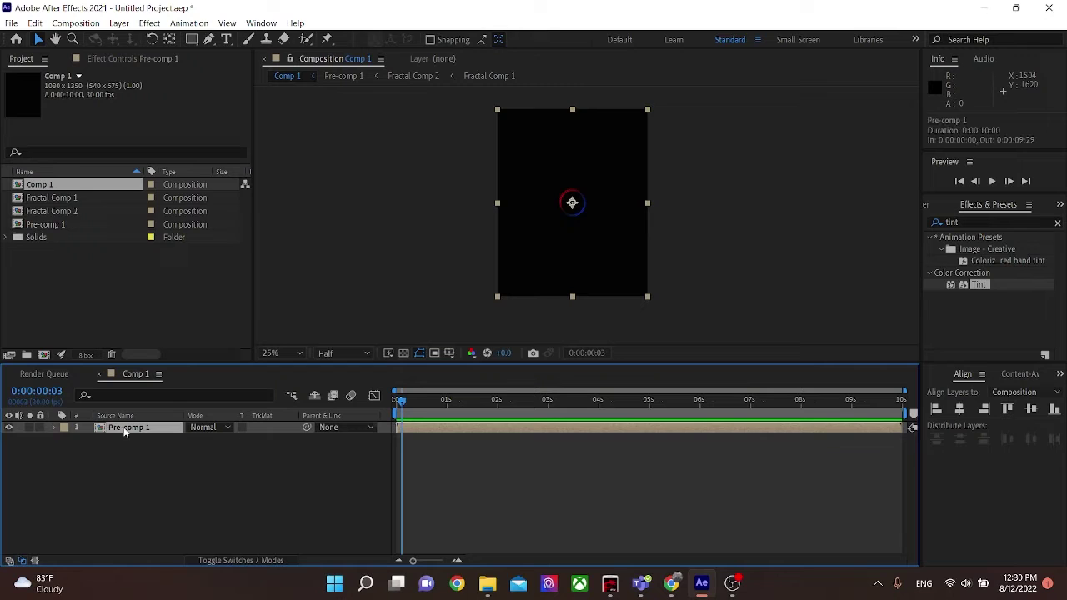
pyautogui.hotkey('ctrl', 'd')
pyautogui.click(129, 440)
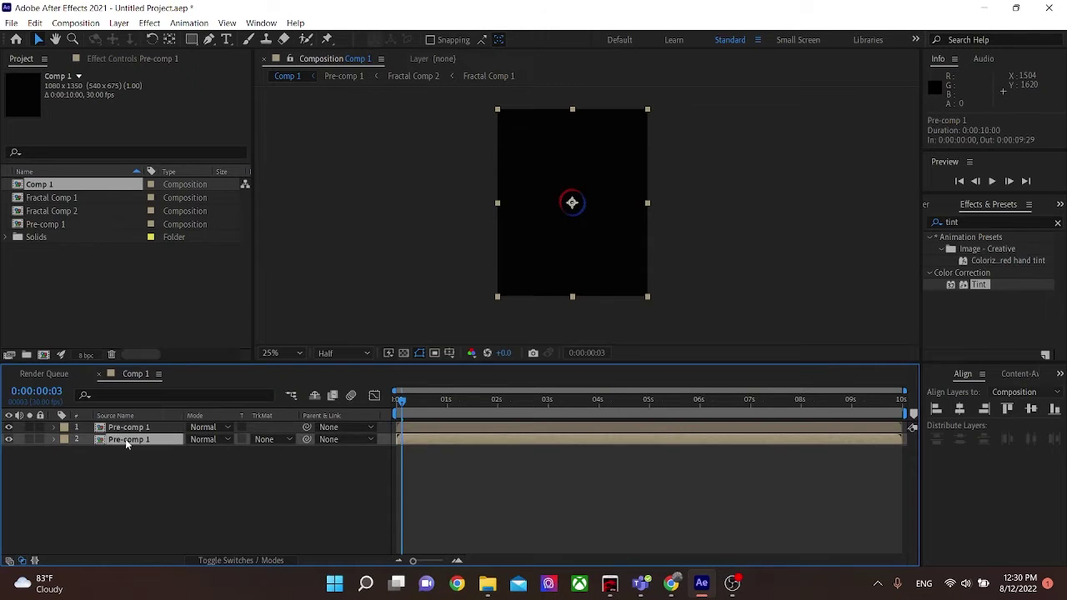
pyautogui.press('r')
pyautogui.moveTo(204, 451); pyautogui.dragTo(413, 465)
pyautogui.click(519, 400)
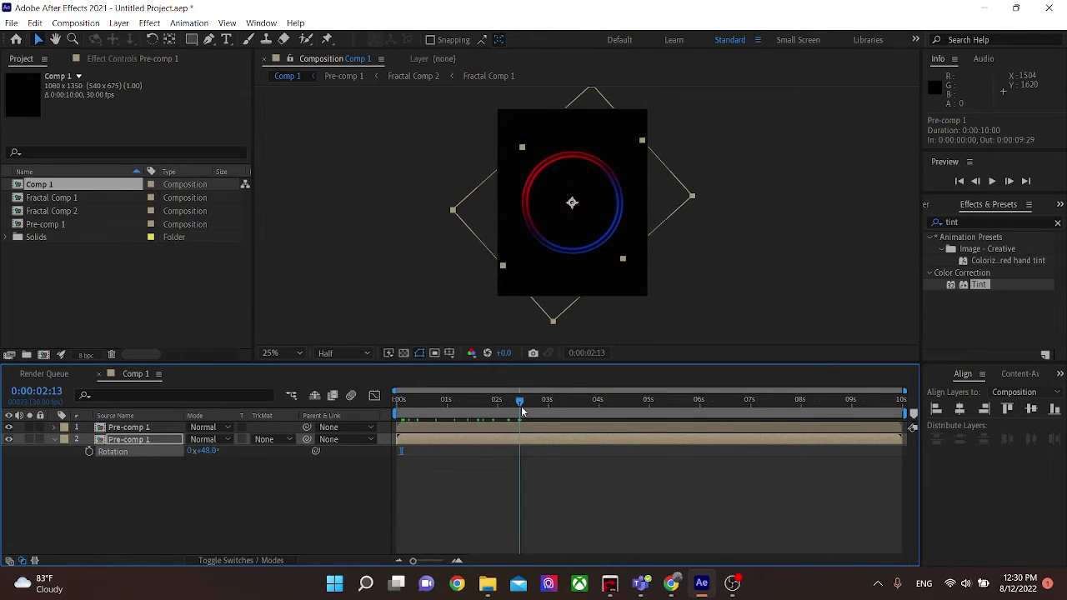
pyautogui.moveTo(209, 451); pyautogui.dragTo(214, 451)
# Scale the Pre-comp 1 copy down to 89%
pyautogui.click(671, 583)
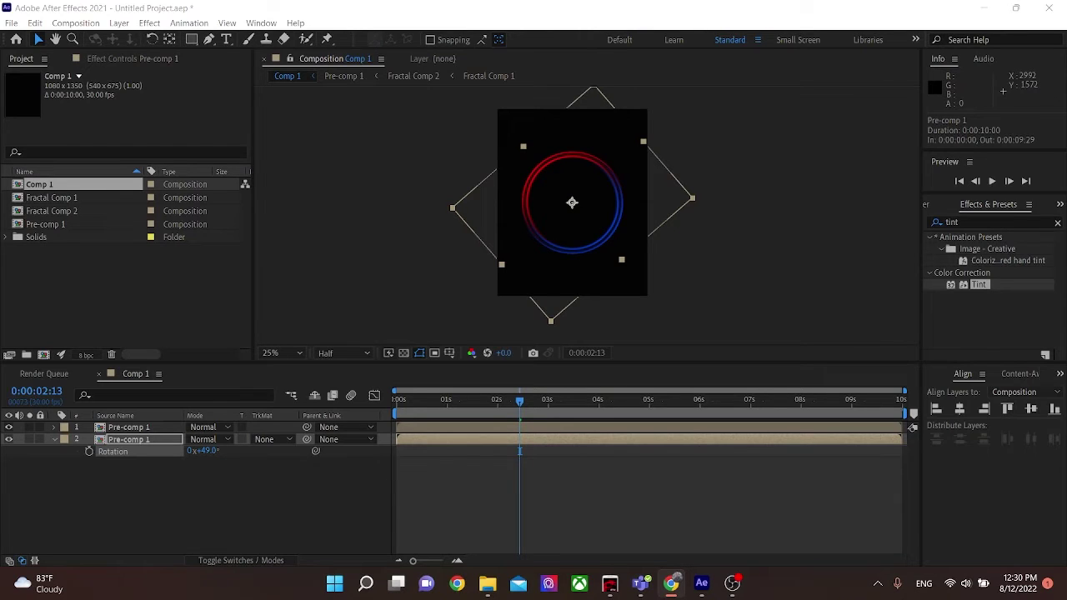
pyautogui.click(133, 440)
pyautogui.press('s')
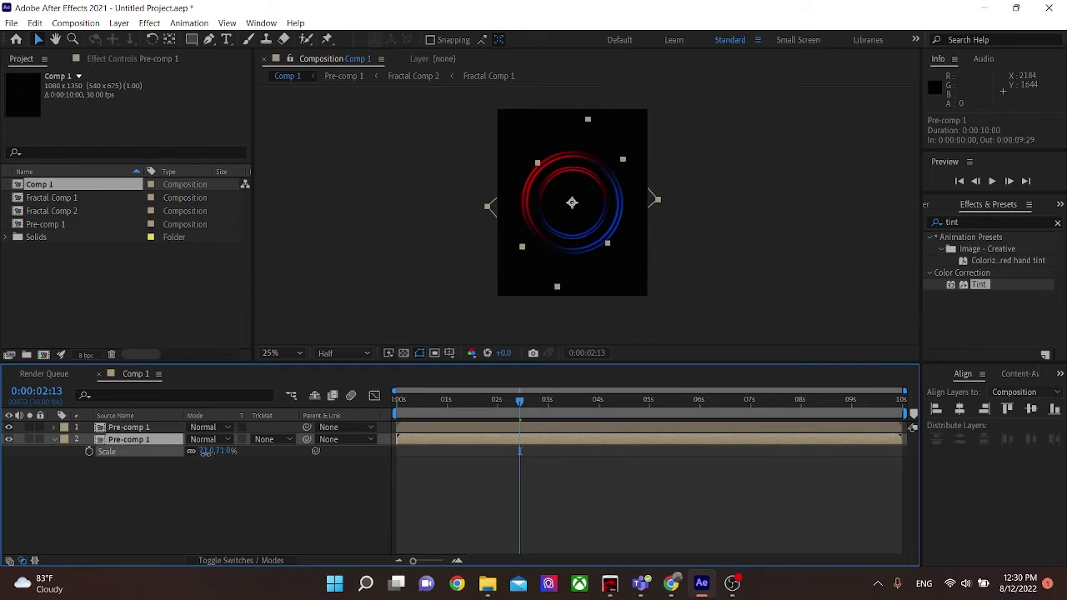
pyautogui.moveTo(229, 451); pyautogui.dragTo(223, 455)
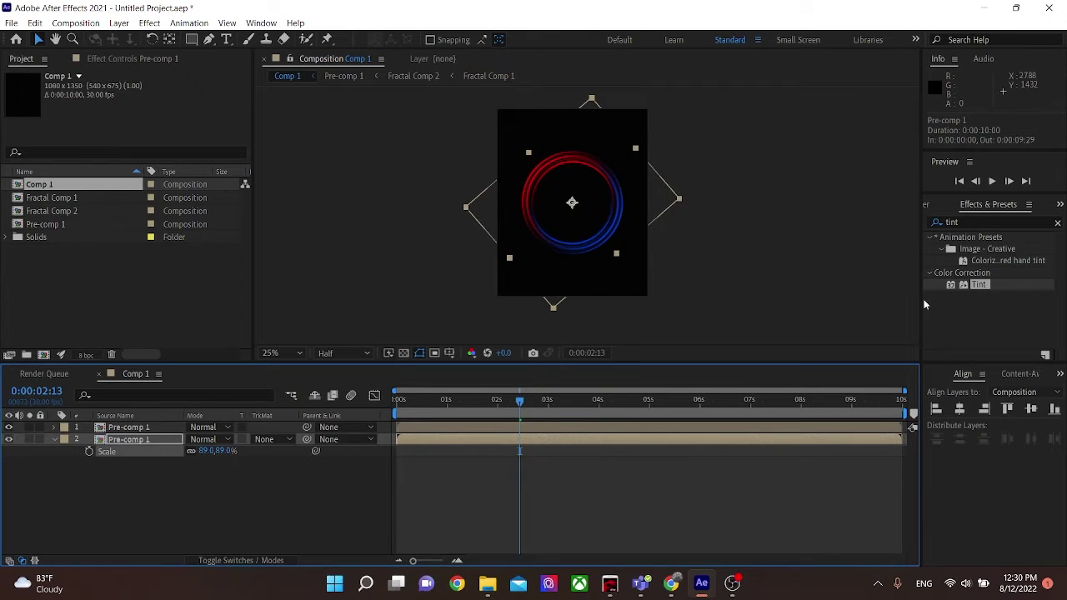
# Rotate the copy to -44° and preview the two rings
pyautogui.click(146, 441)
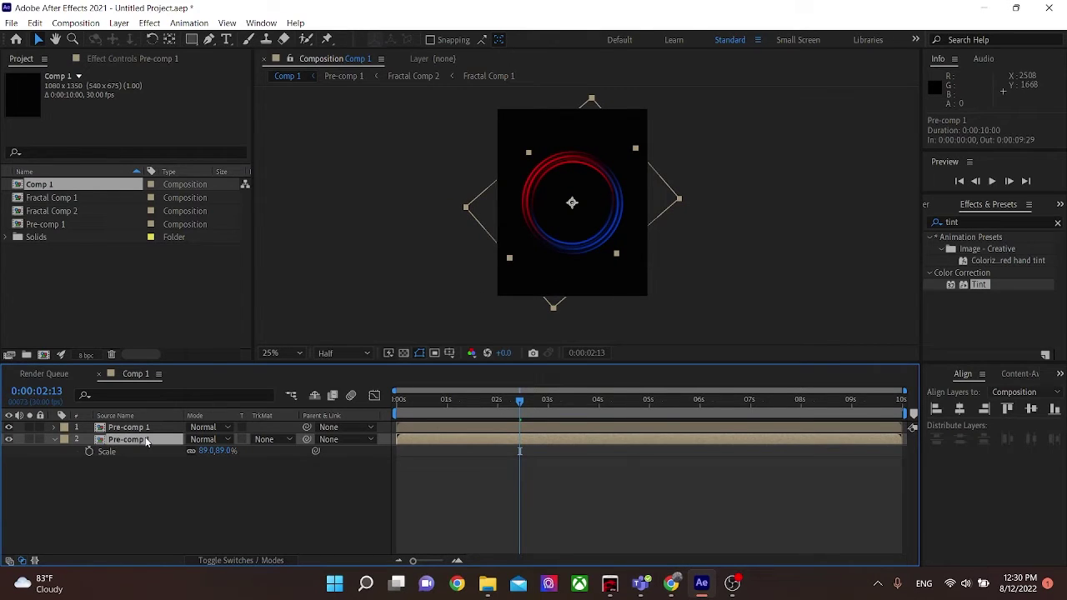
pyautogui.press('r')
pyautogui.moveTo(200, 451); pyautogui.dragTo(125, 450)
pyautogui.moveTo(519, 400); pyautogui.dragTo(350, 412)
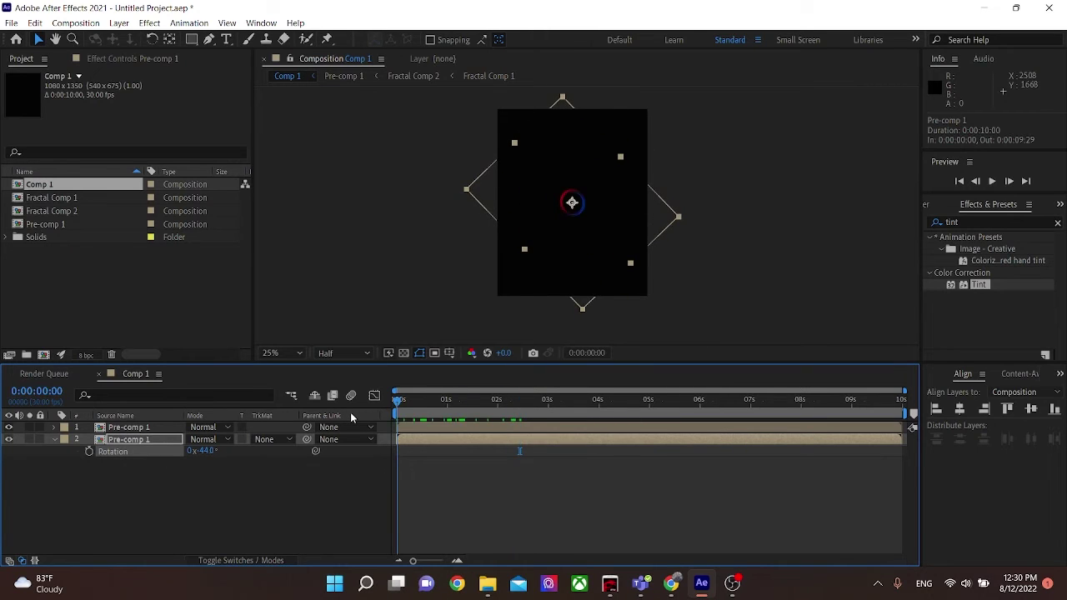
pyautogui.press('space')
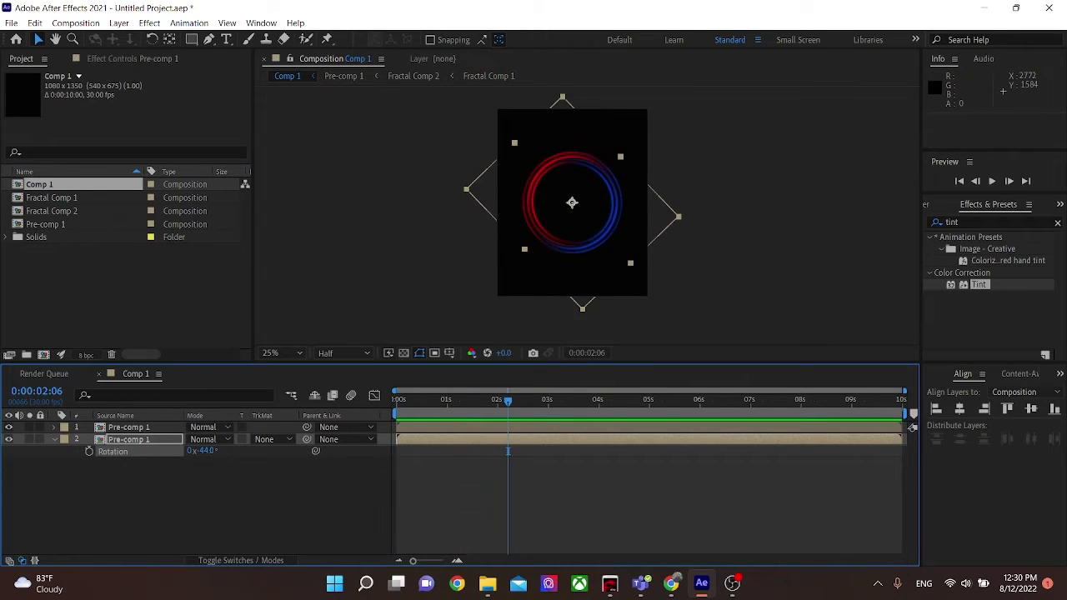
# Search for 'hue' and apply Hue/Saturation to the lower Pre-comp 1 copy
pyautogui.click(923, 233)
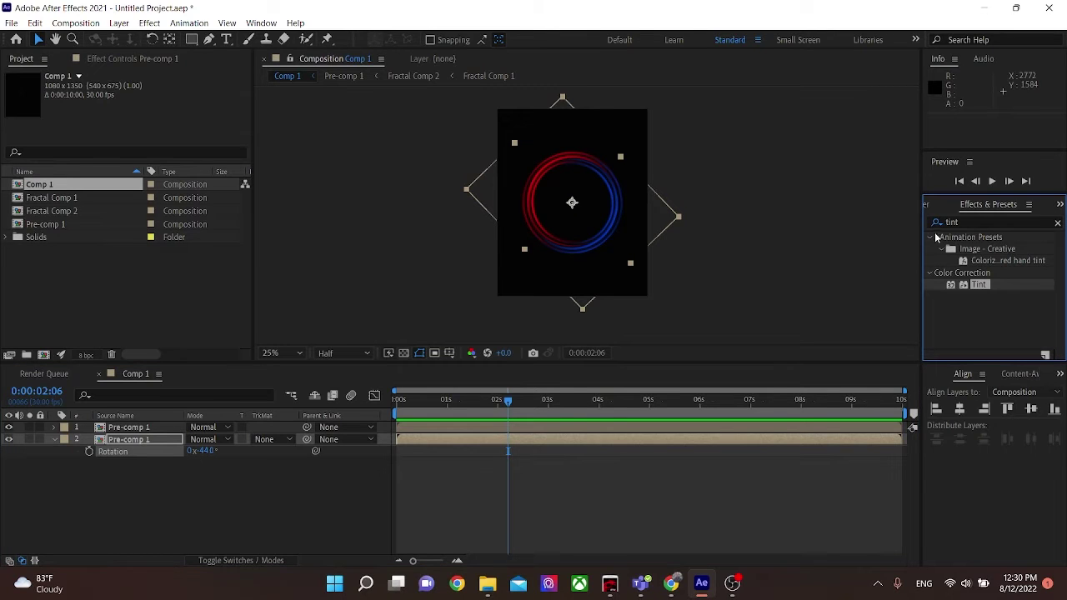
pyautogui.hotkey('ctrl', 'f')
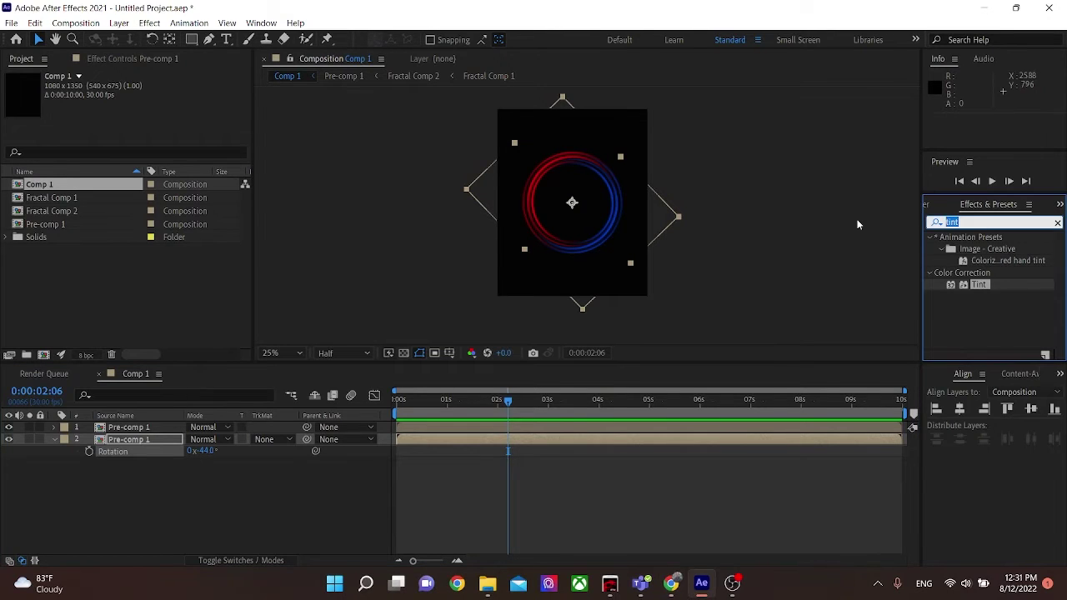
pyautogui.write('hu')
pyautogui.write('e')
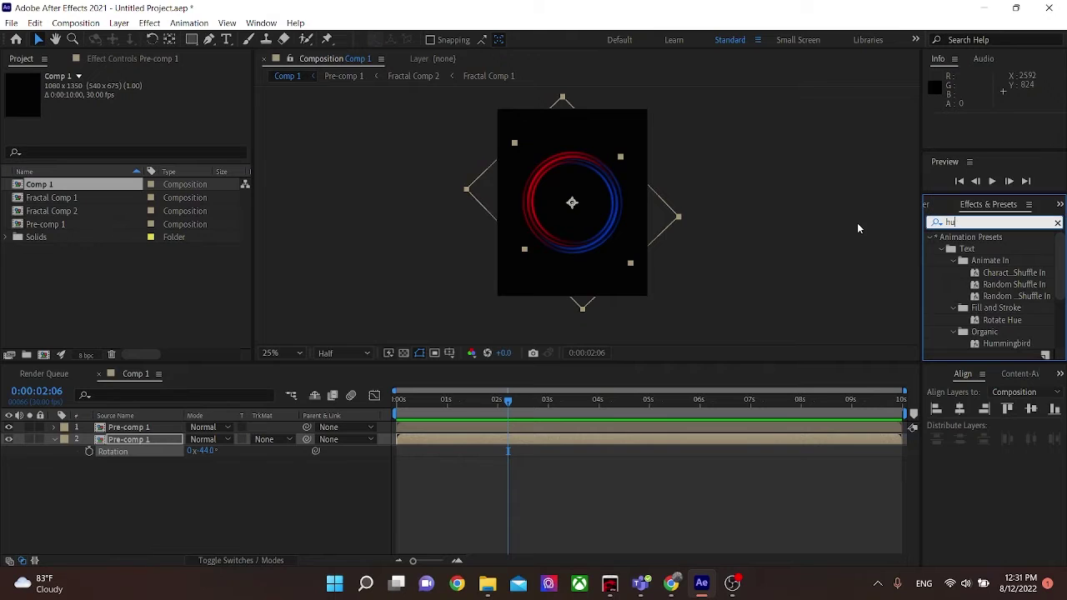
pyautogui.doubleClick(1003, 297)
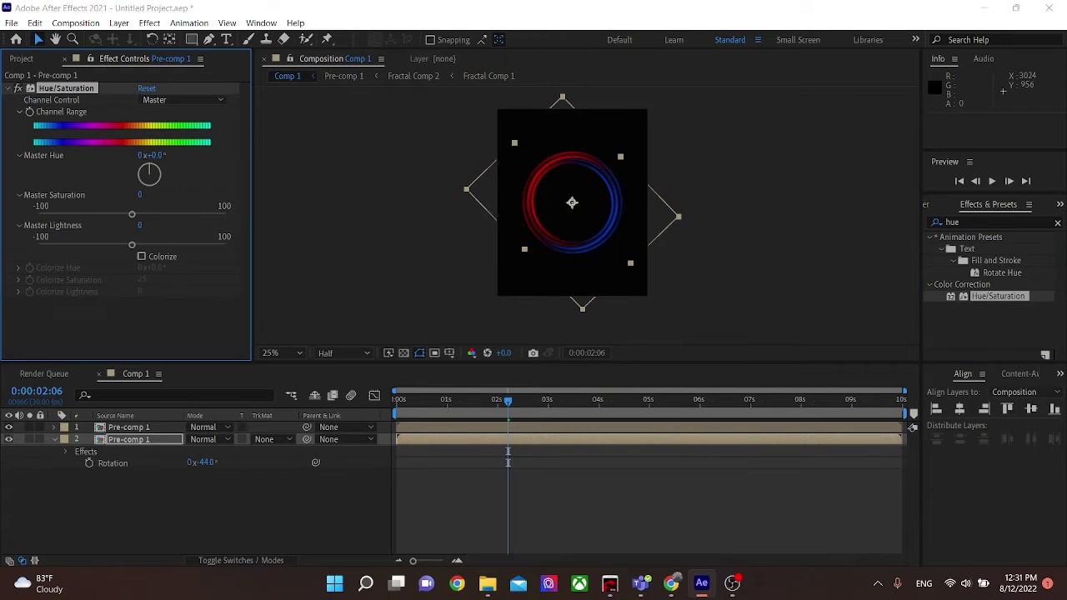
pyautogui.click(671, 582)
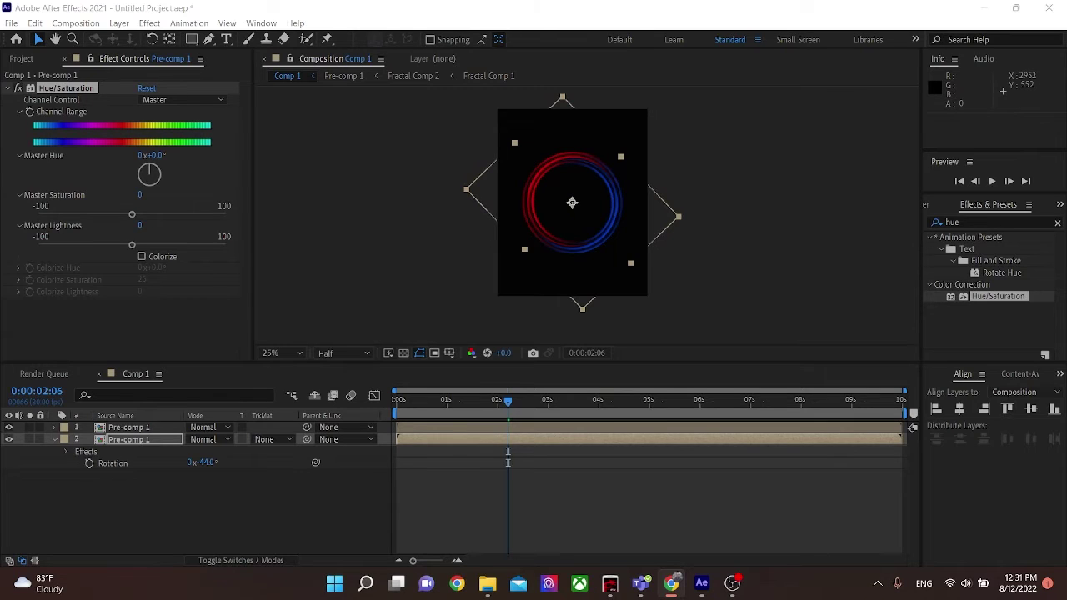
# Set Master Hue to about 196° and preview the recoloured rings
pyautogui.moveTo(150, 155); pyautogui.dragTo(297, 162)
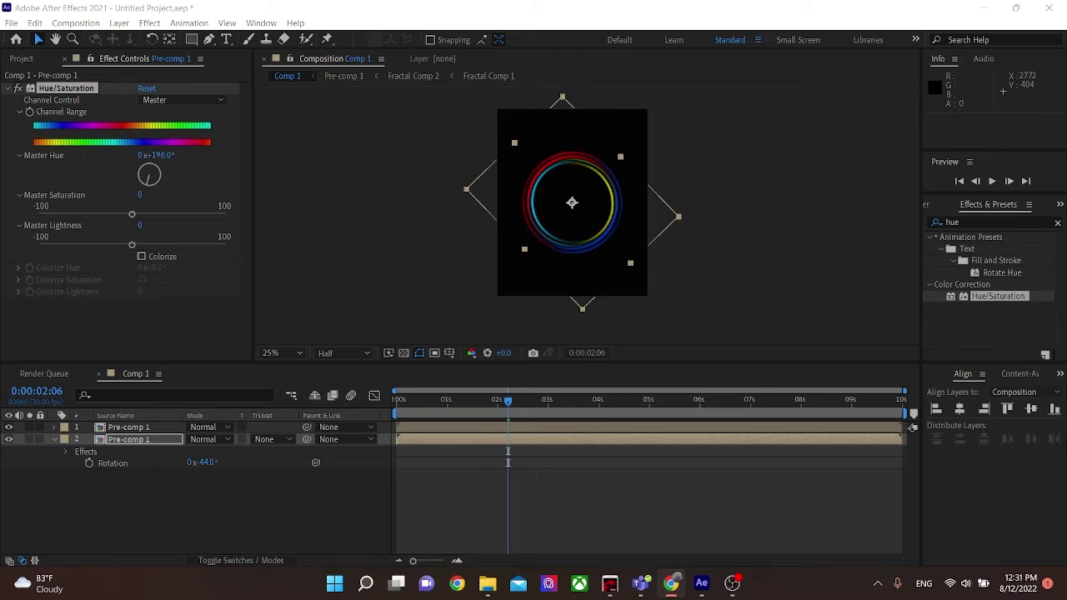
pyautogui.click(528, 390)
pyautogui.press('space')
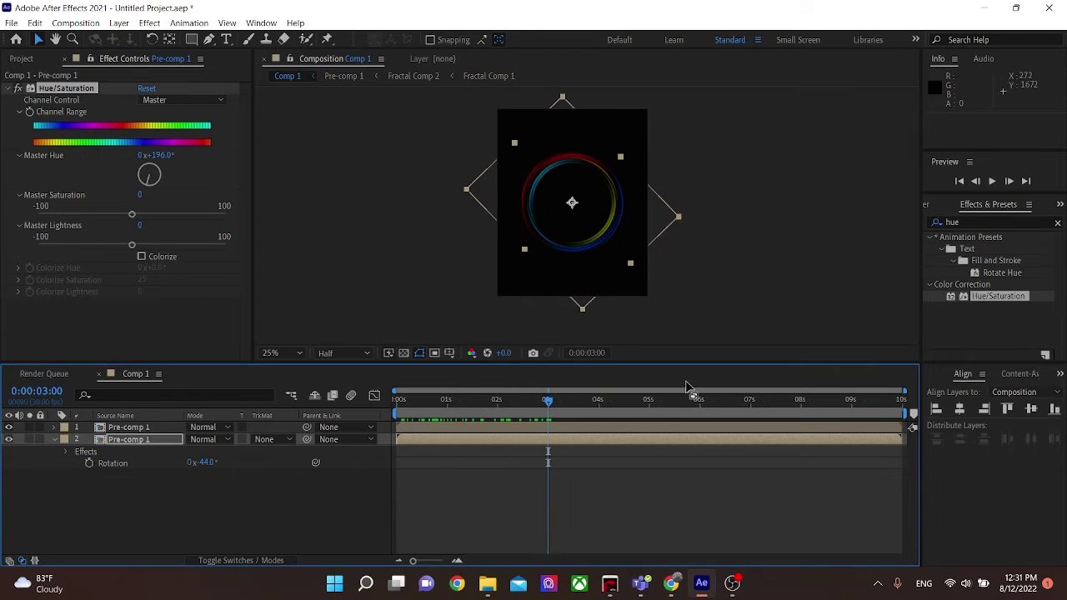
pyautogui.press('space')
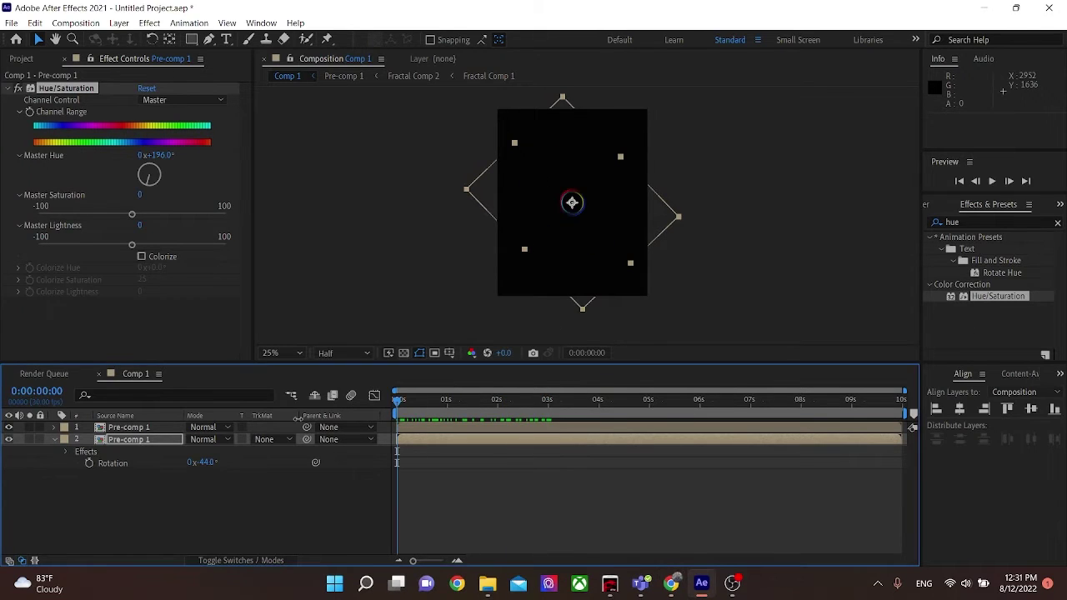
# Create Dark Red Solid 1 and place it below the ring pre-comps
pyautogui.press('space')
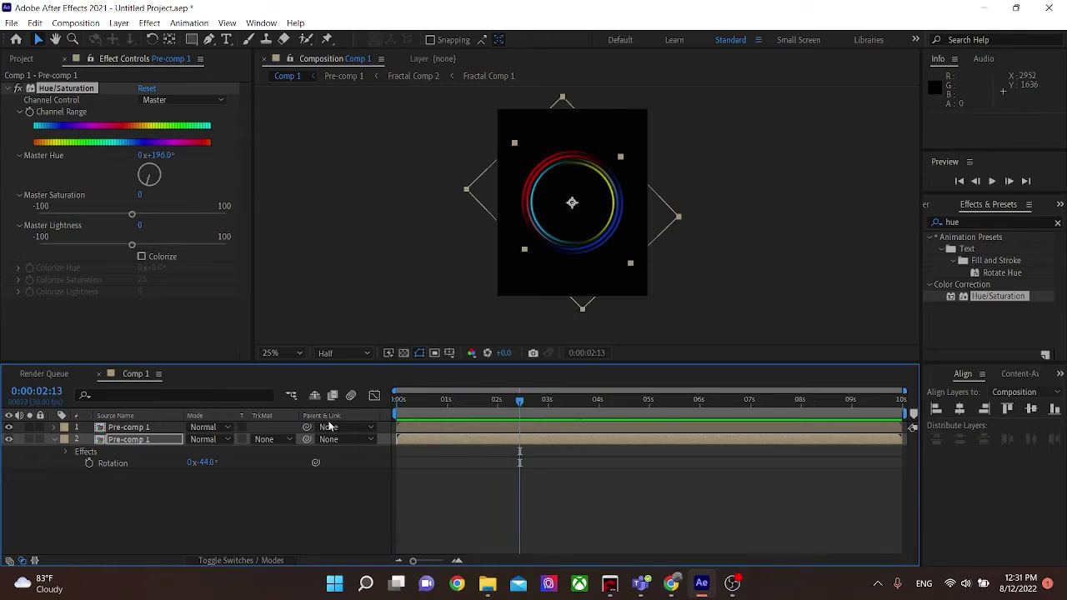
pyautogui.click(159, 520)
pyautogui.rightClick(158, 520)
pyautogui.moveTo(191, 354)
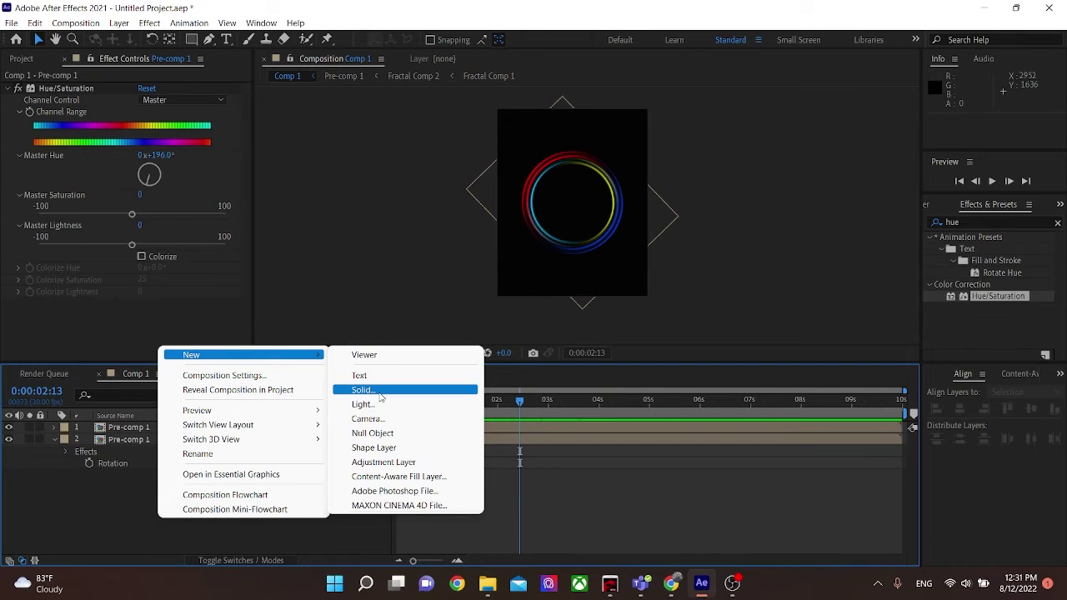
pyautogui.click(358, 393)
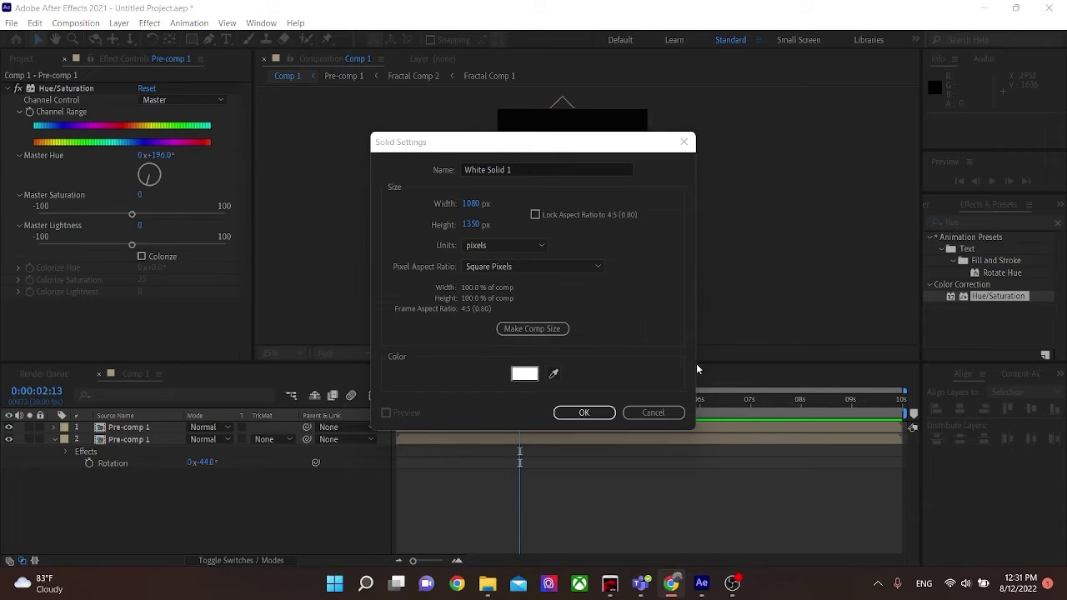
pyautogui.click(524, 374)
pyautogui.click(527, 517)
pyautogui.click(656, 348)
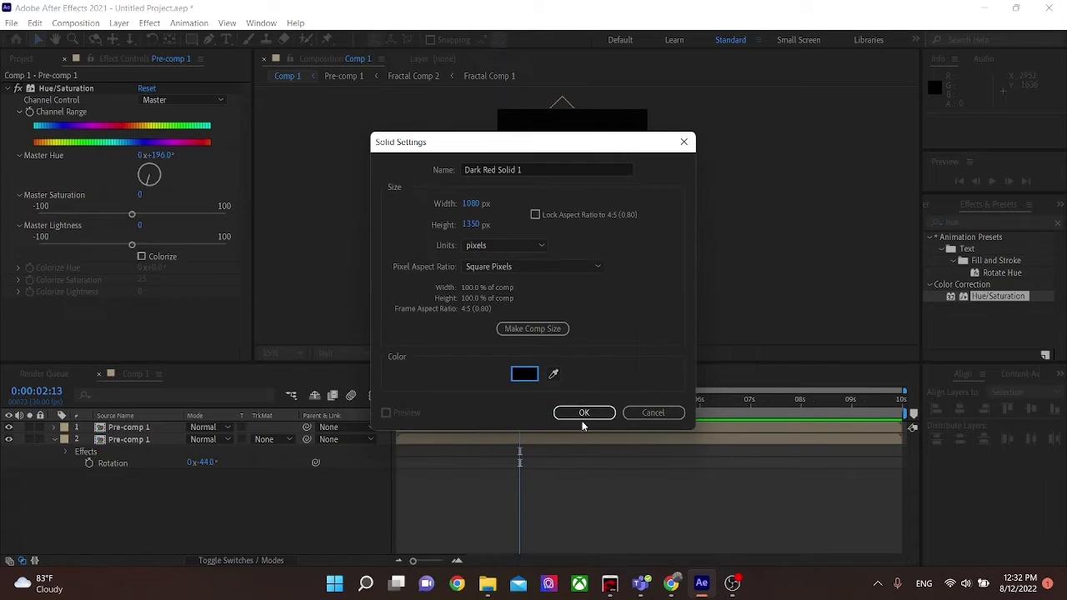
pyautogui.click(584, 413)
pyautogui.moveTo(133, 427); pyautogui.dragTo(125, 474)
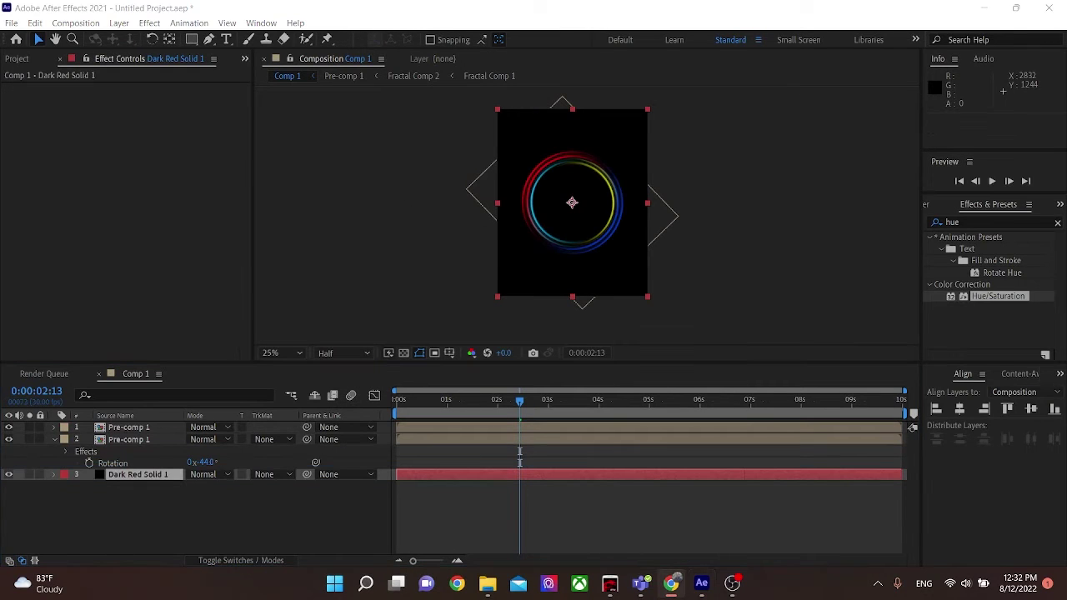
# Add Adjustment Layer 1 above the dark red solid
pyautogui.rightClick(162, 512)
pyautogui.moveTo(191, 349)
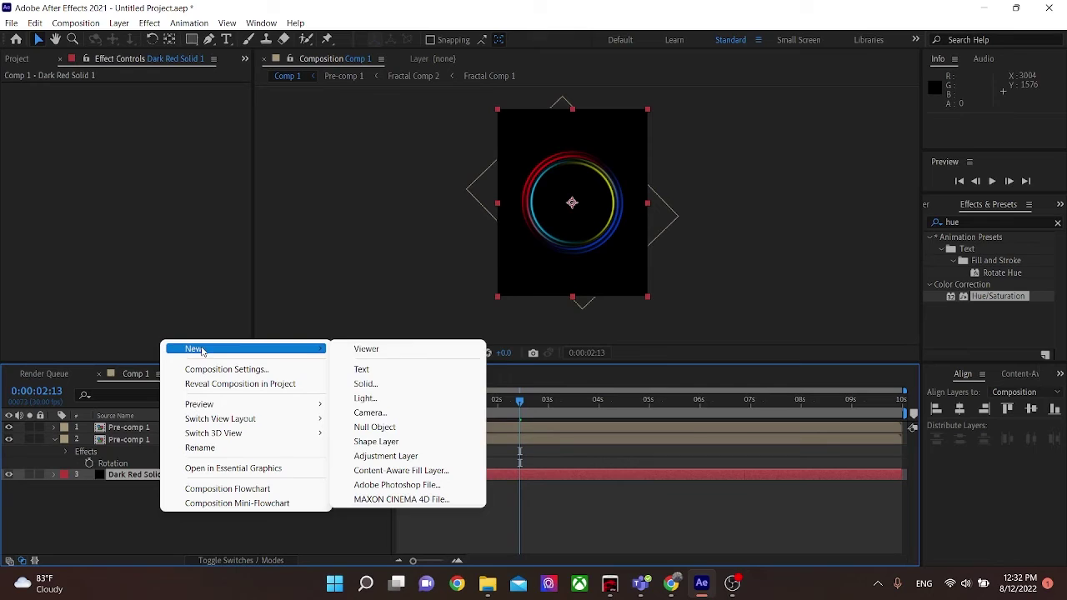
pyautogui.click(396, 457)
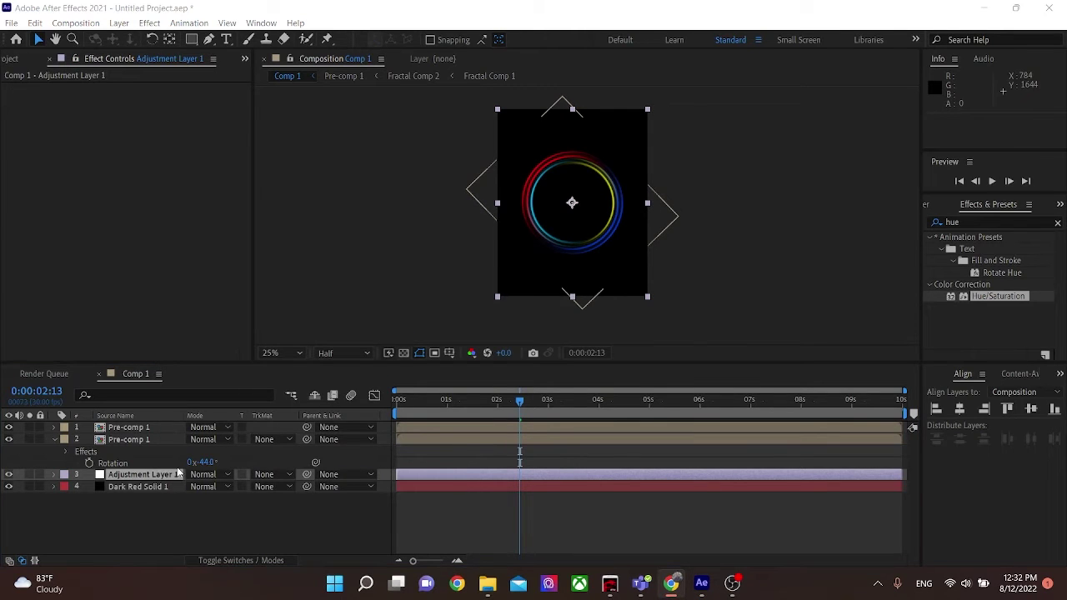
pyautogui.hotkey('ctrl', '0')
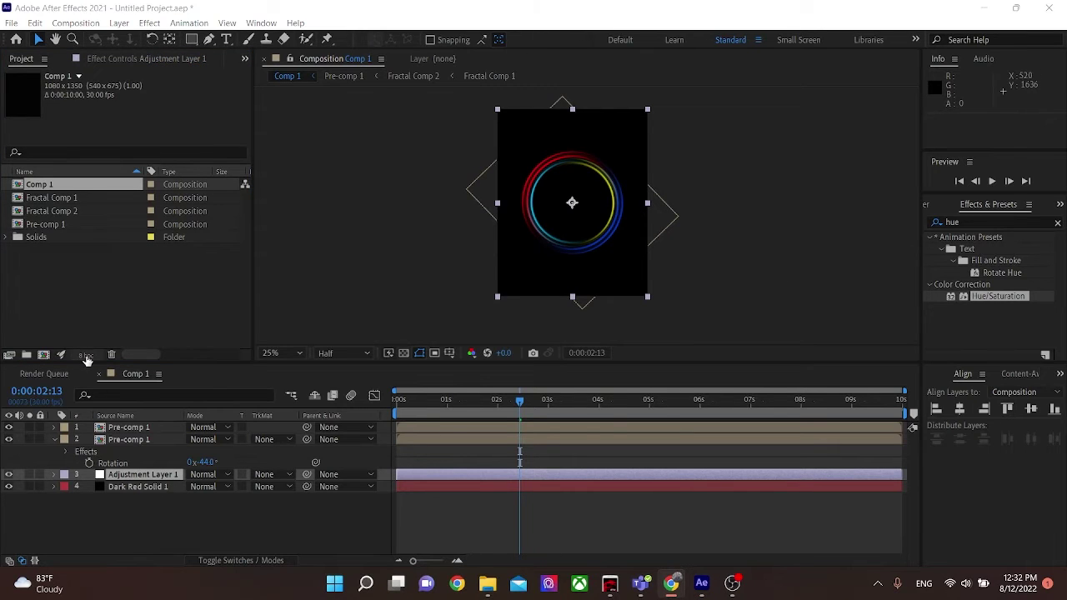
# Switch the project to 32 bpc and apply Glow to Adjustment Layer 1
pyautogui.keyDown('alt'); pyautogui.click(87, 357); pyautogui.keyUp('alt')
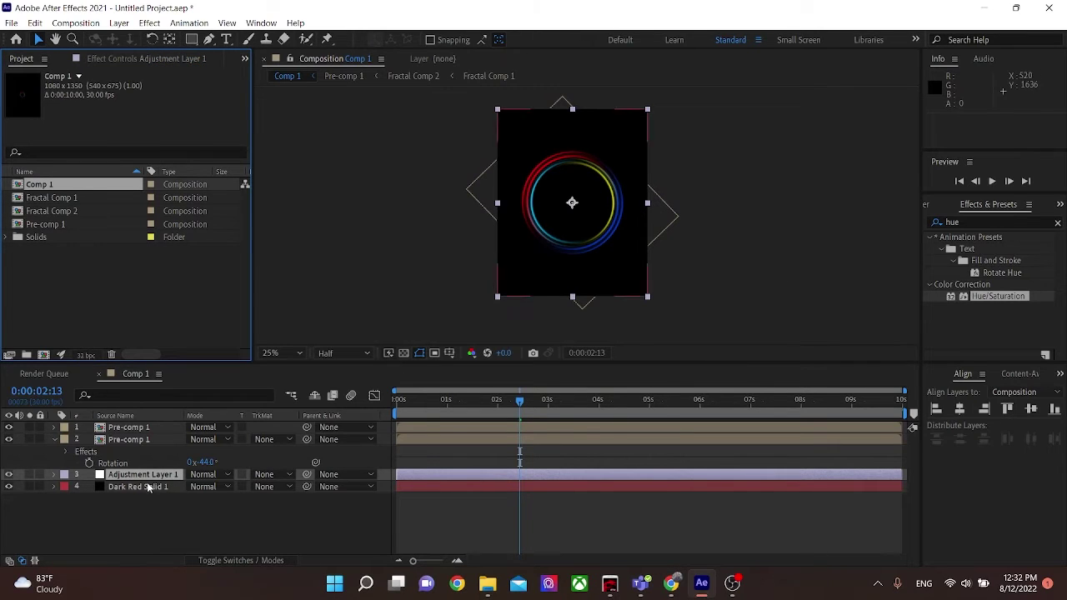
pyautogui.click(166, 475)
pyautogui.click(939, 224)
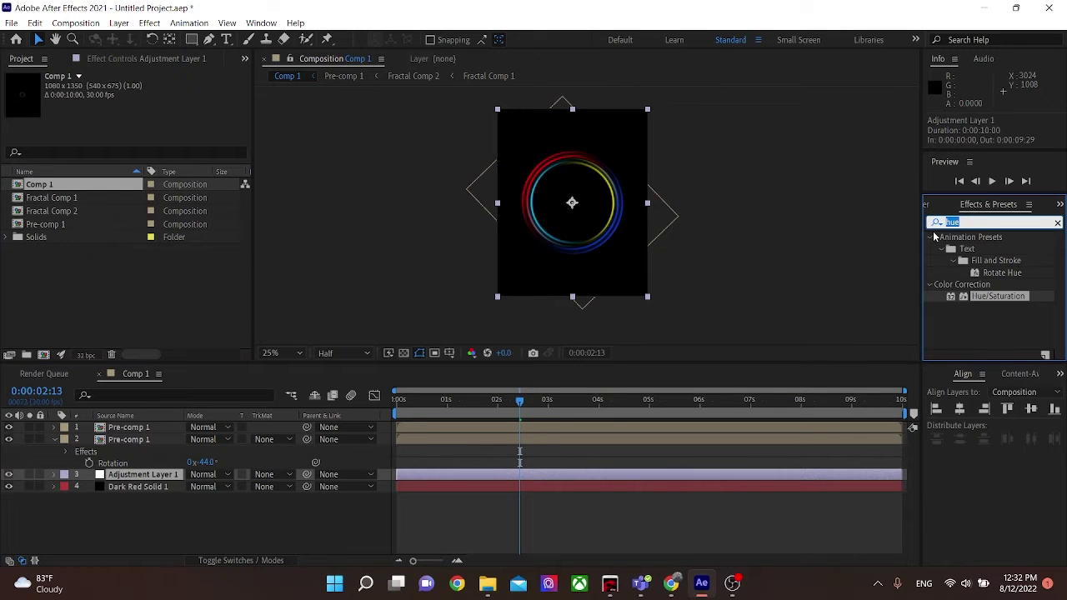
pyautogui.write('glow')
pyautogui.click(980, 308)
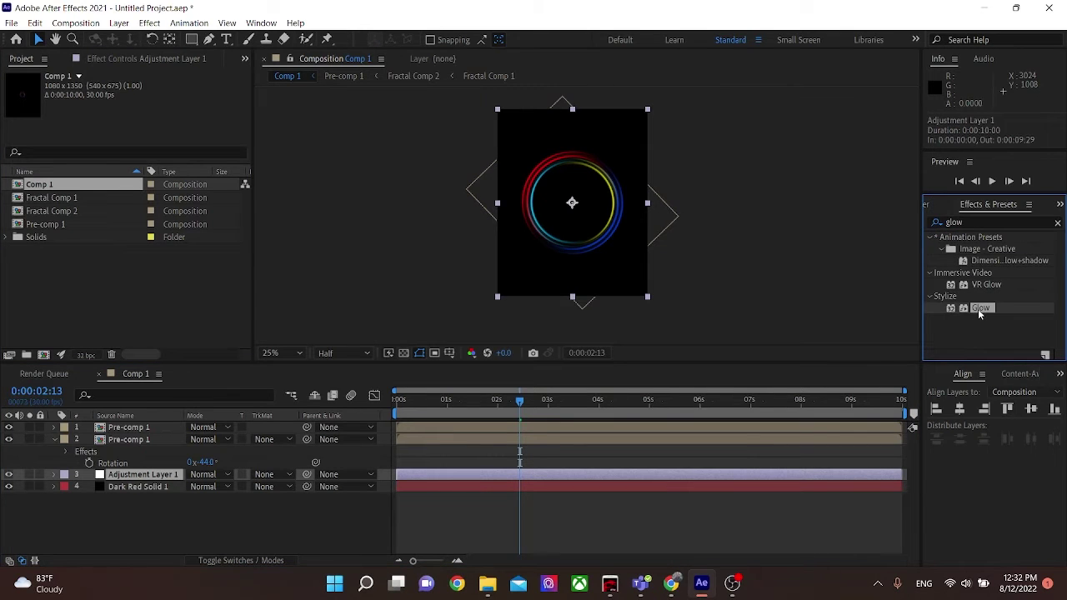
pyautogui.moveTo(980, 309); pyautogui.dragTo(182, 481)
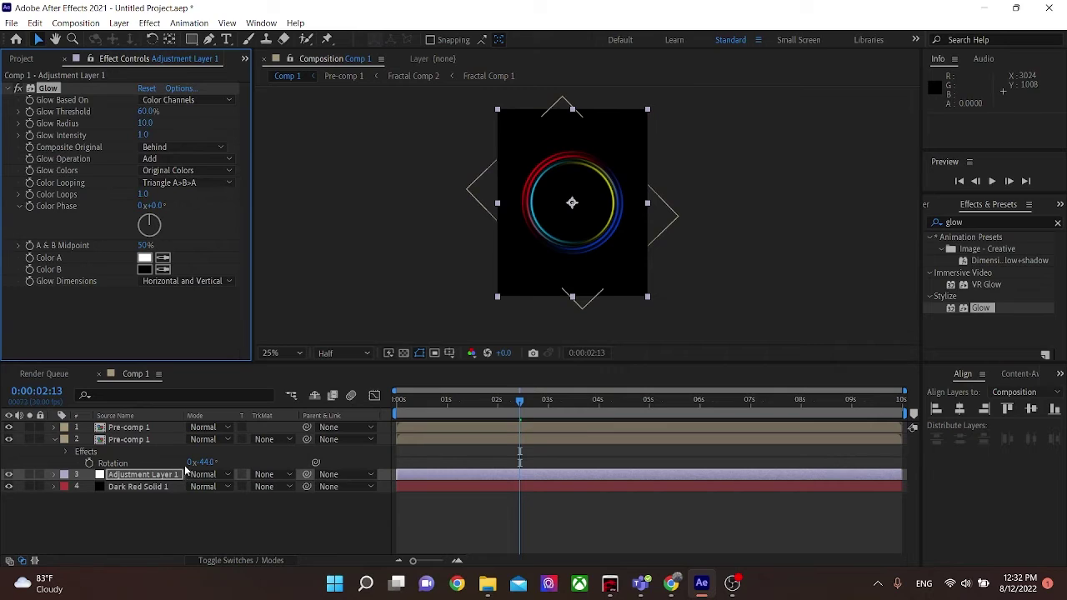
# Set Glow Radius 243 and Intensity 0.5, move the adjustment layer to the top, and preview
pyautogui.moveTo(144, 123); pyautogui.dragTo(421, 118)
pyautogui.moveTo(306, 129); pyautogui.dragTo(310, 129)
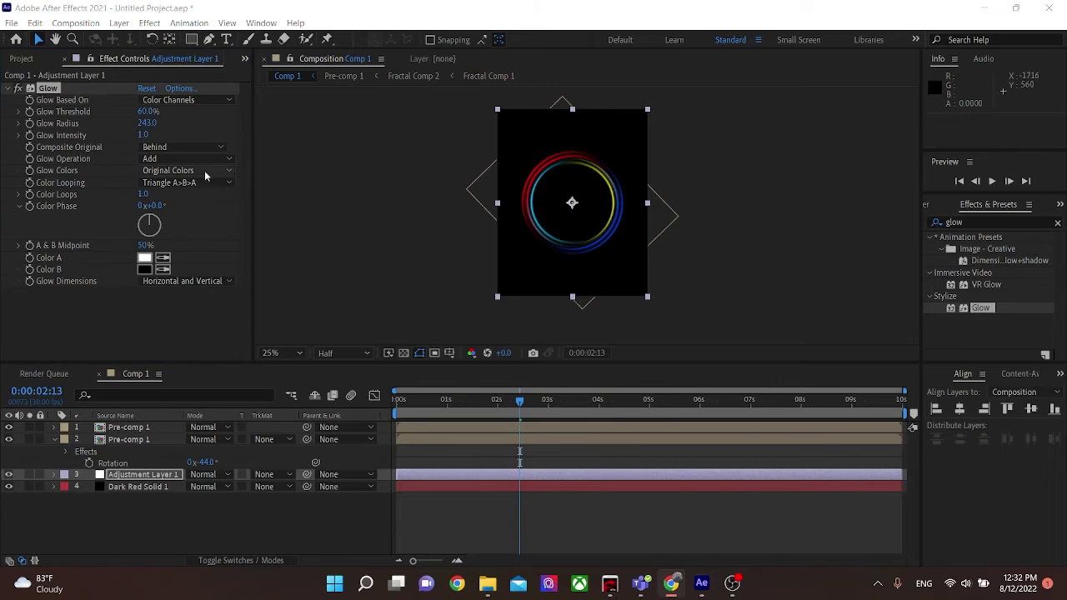
pyautogui.moveTo(144, 136); pyautogui.dragTo(132, 135)
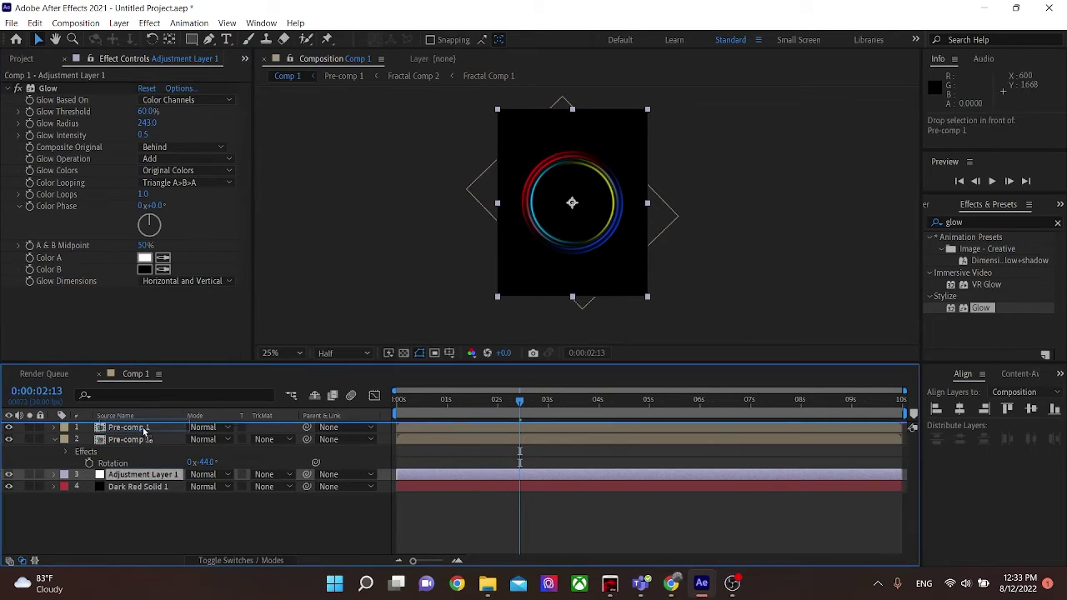
pyautogui.moveTo(143, 474); pyautogui.dragTo(140, 425)
pyautogui.press('space')
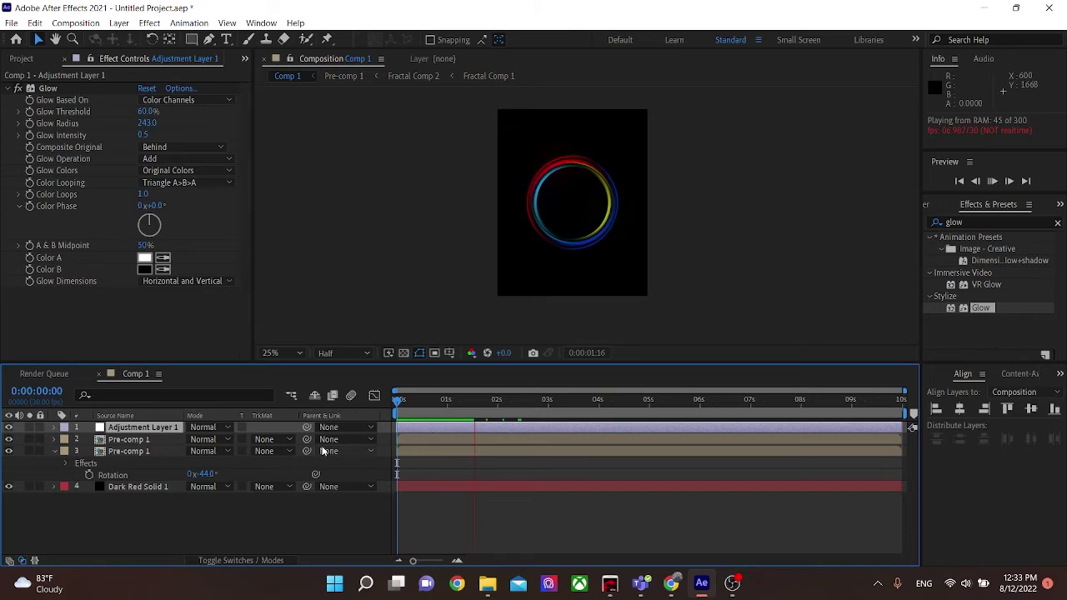
# Set the lower Pre-comp 1's Hue/Saturation Master Hue to +200°
pyautogui.click(672, 584)
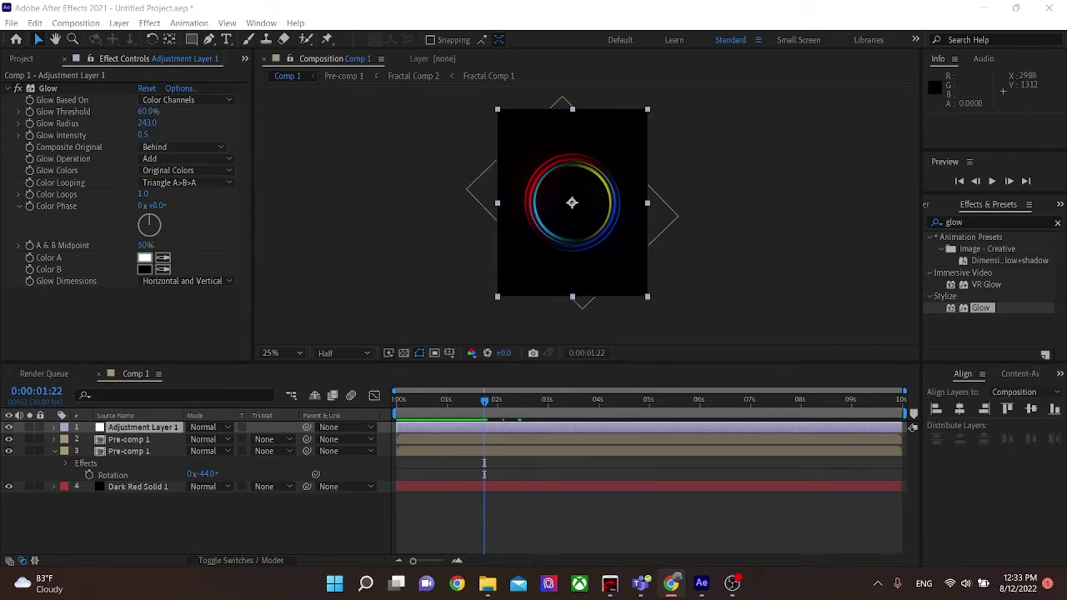
pyautogui.click(125, 451)
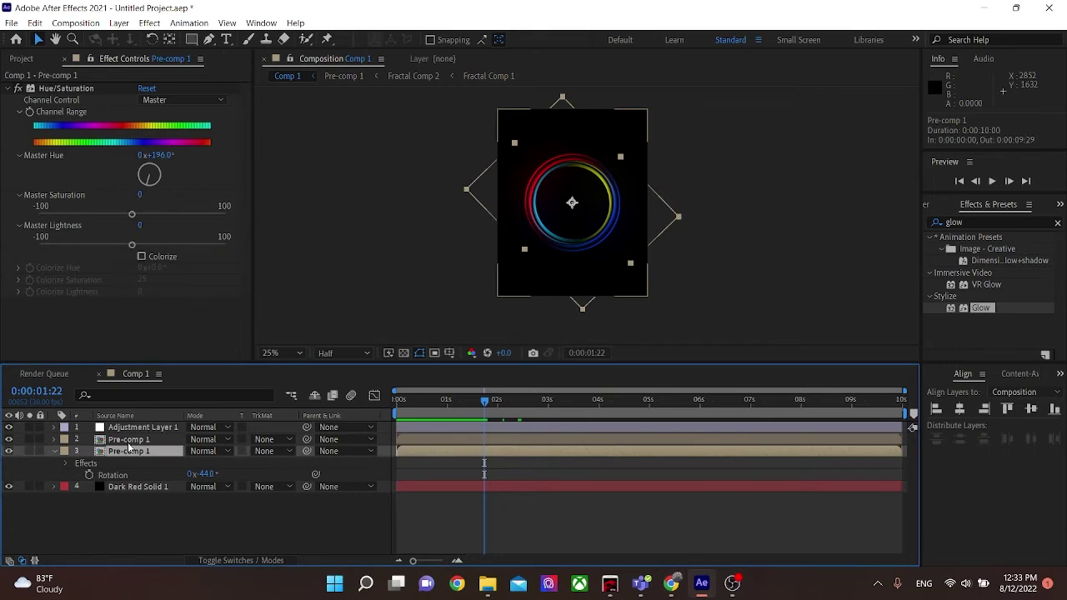
pyautogui.click(126, 439)
pyautogui.click(125, 451)
pyautogui.click(145, 156)
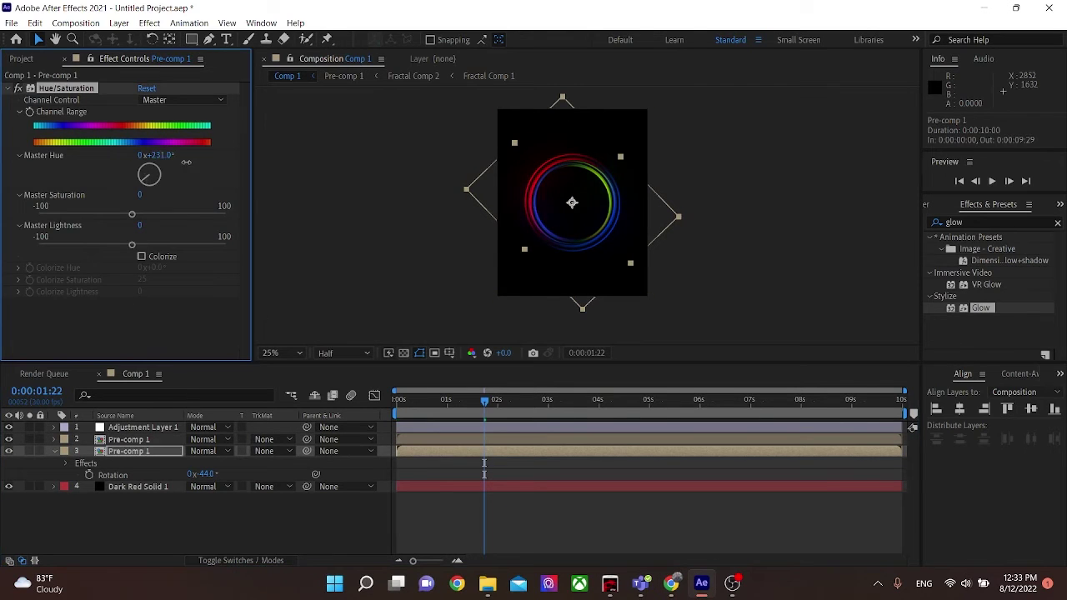
pyautogui.moveTo(146, 156); pyautogui.dragTo(165, 166)
pyautogui.click(672, 583)
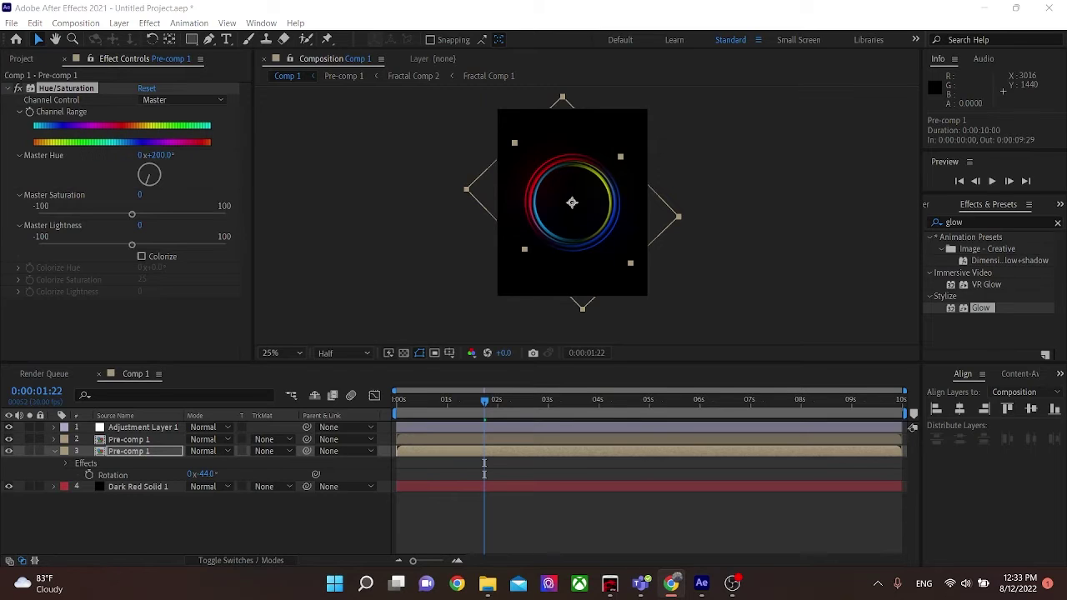
# Duplicate the ring pre-comp, shrink the copy to about 72%, rotate it +66° and shift its hue
pyautogui.click(126, 454)
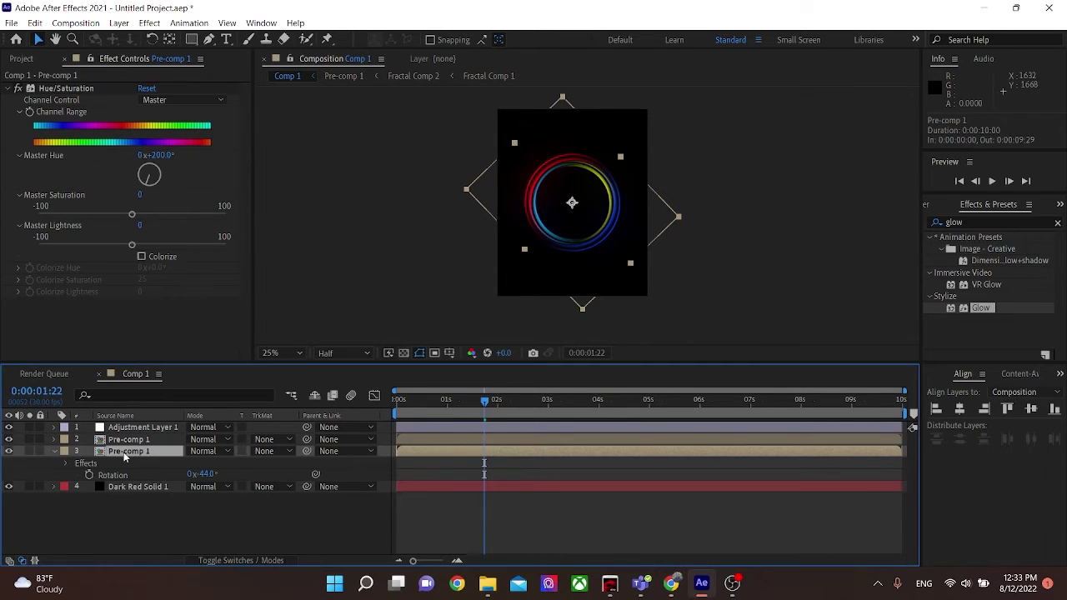
pyautogui.hotkey('ctrl', 'd')
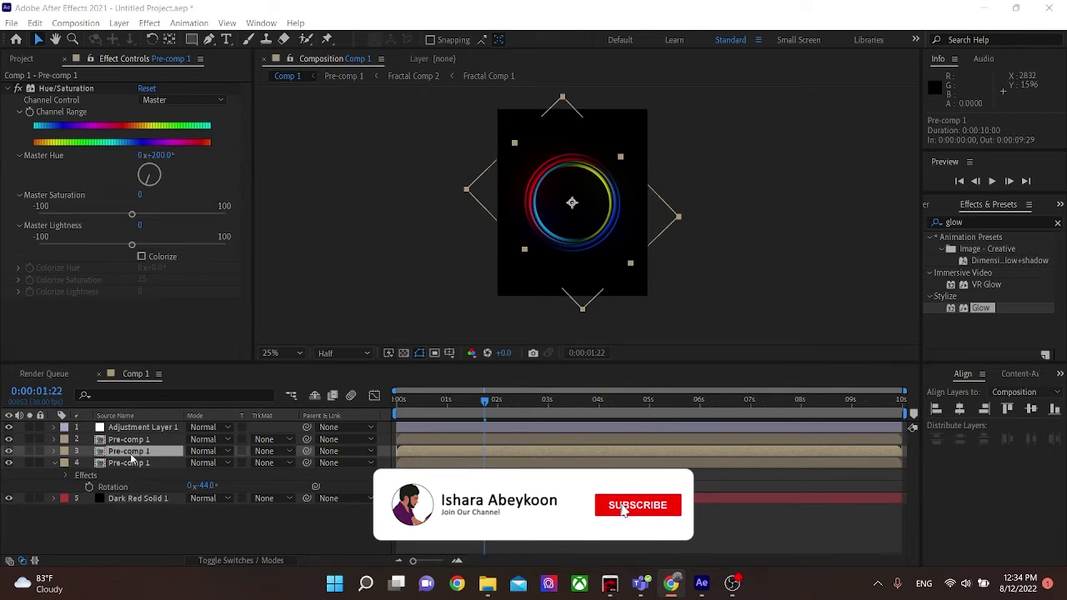
pyautogui.press('s')
pyautogui.moveTo(225, 462)
pyautogui.mouseDown()
pyautogui.moveTo(192, 463)
pyautogui.moveTo(294, 472)
pyautogui.mouseUp()
pyautogui.press('r')
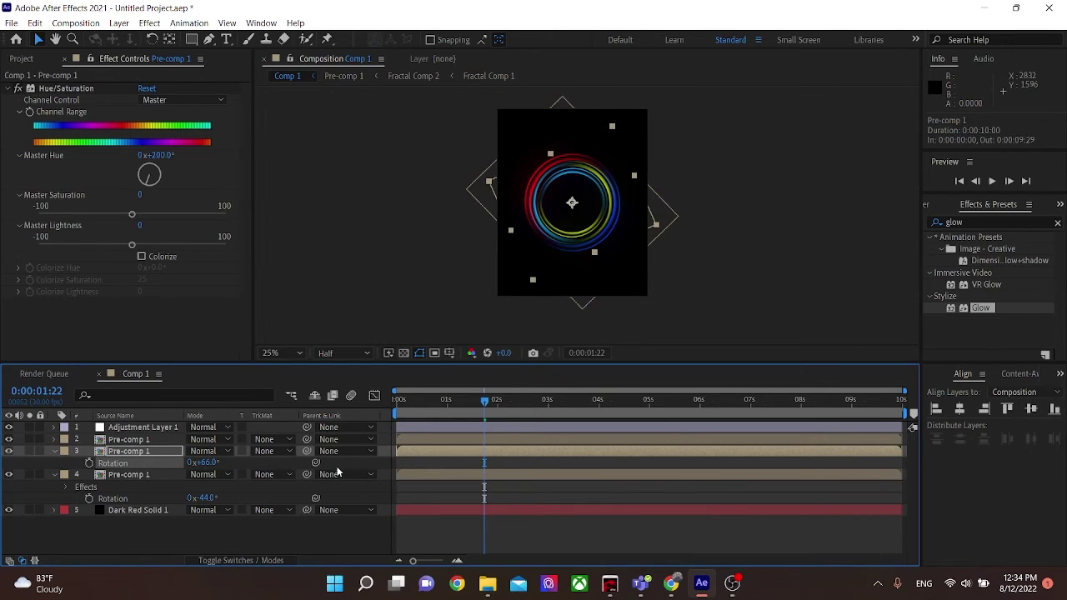
pyautogui.click(671, 583)
pyautogui.moveTo(484, 401); pyautogui.dragTo(519, 402)
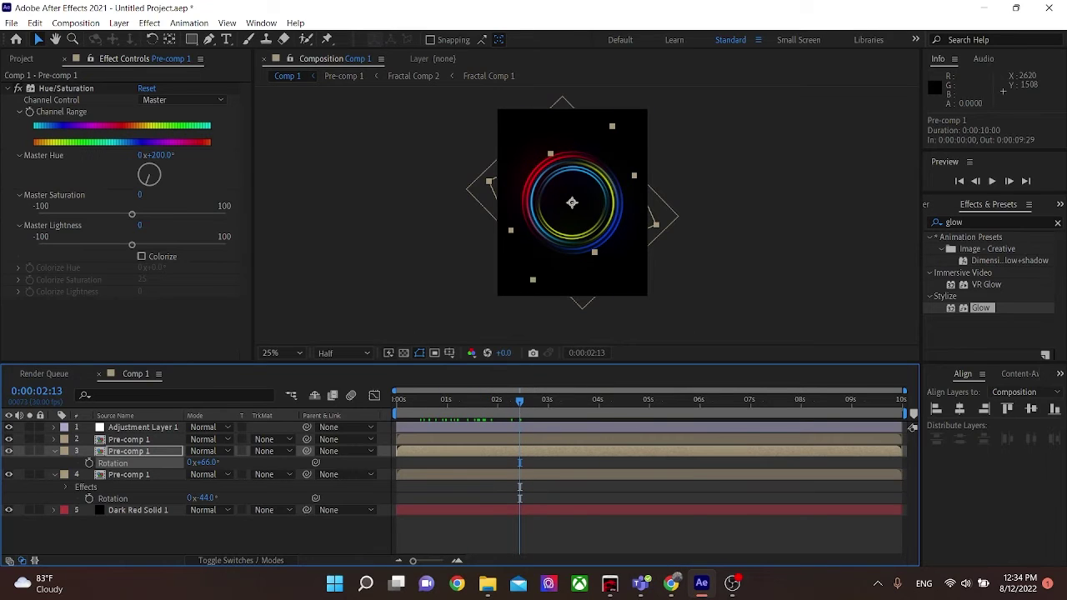
pyautogui.moveTo(149, 178)
pyautogui.mouseDown()
pyautogui.moveTo(74, 183)
pyautogui.moveTo(43, 204)
pyautogui.mouseUp()
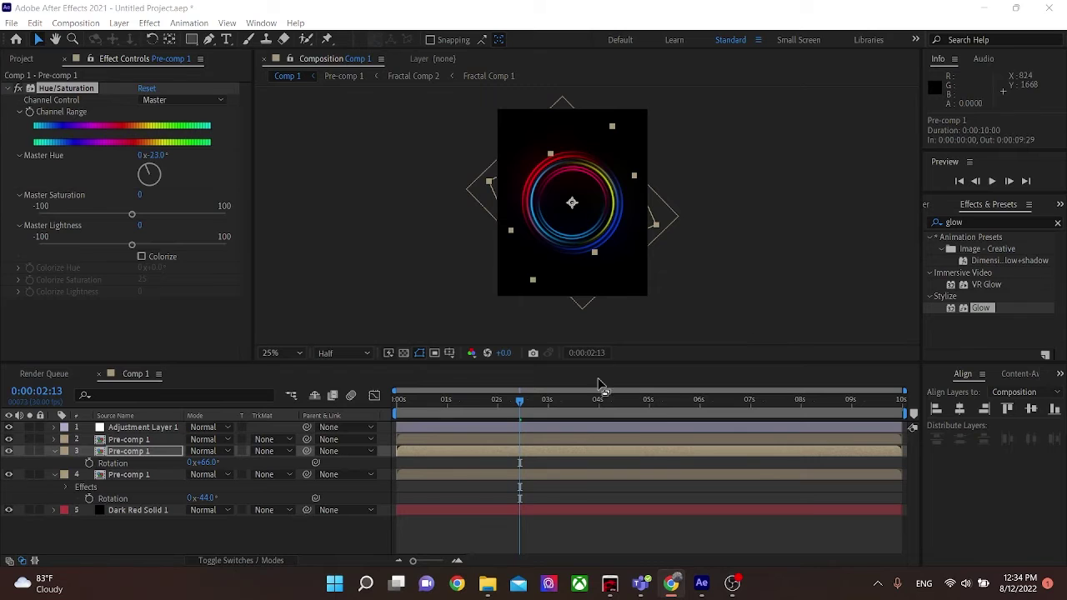
# Preview the rings from the start and show Adjustment Layer 1's Glow settings
pyautogui.click(536, 395)
pyautogui.press('Home')
pyautogui.press('space')
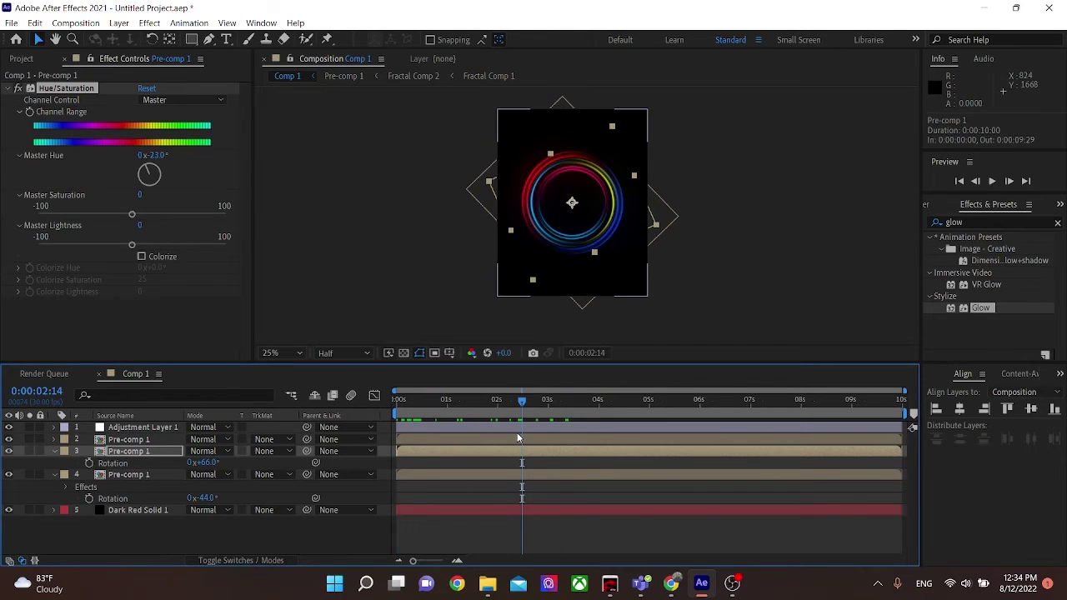
pyautogui.click(156, 429)
pyautogui.click(671, 582)
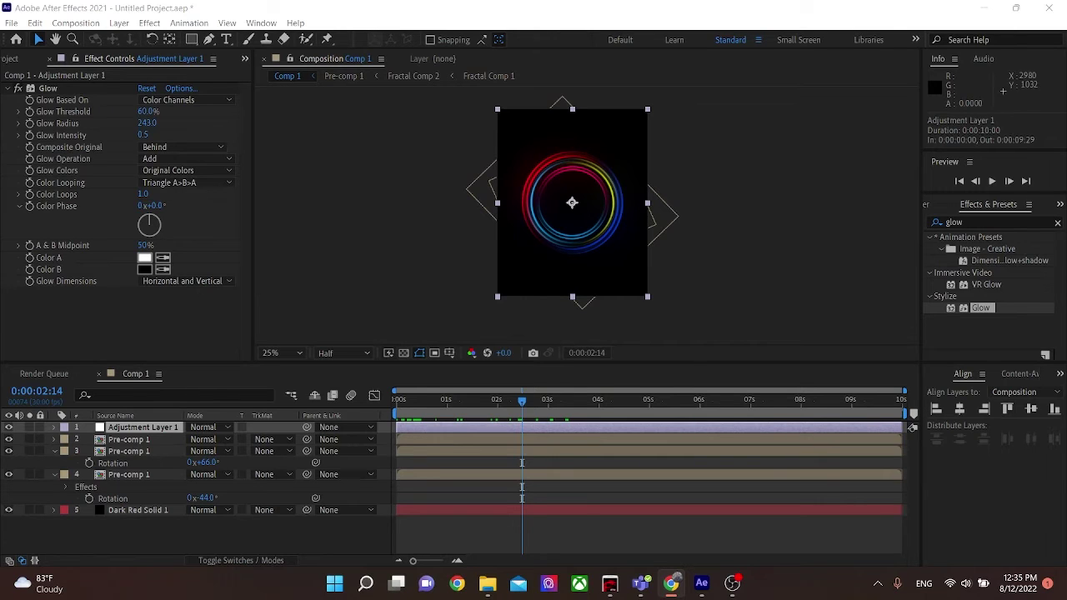
# Raise Glow Intensity to 2.3 and settle Glow Threshold at 51.8%, checking with playback
pyautogui.moveTo(522, 401)
pyautogui.mouseDown()
pyautogui.moveTo(441, 402)
pyautogui.moveTo(506, 401)
pyautogui.mouseUp()
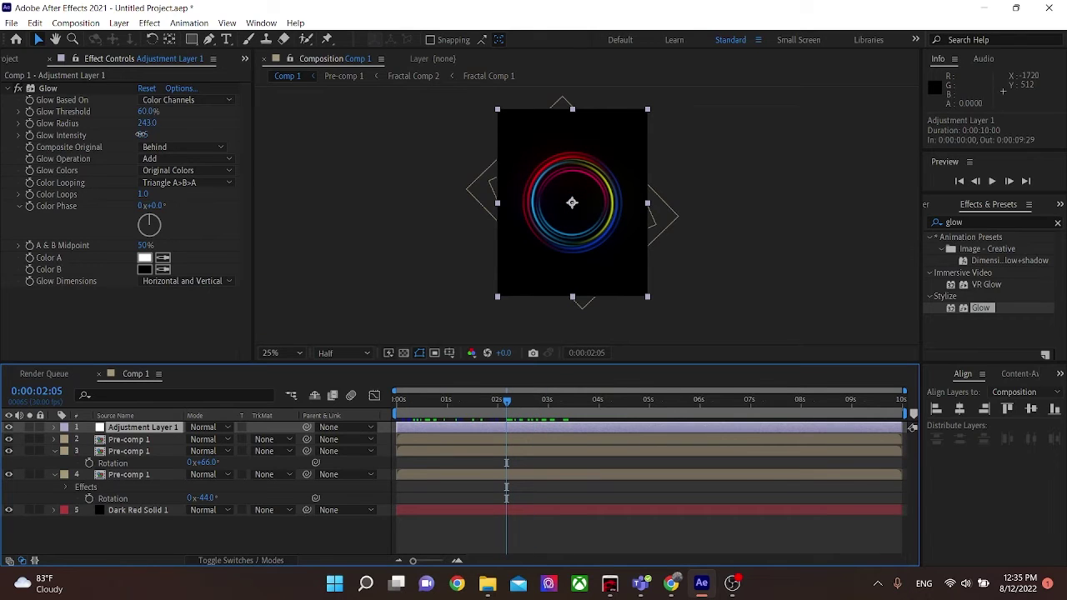
pyautogui.moveTo(142, 134); pyautogui.dragTo(276, 147)
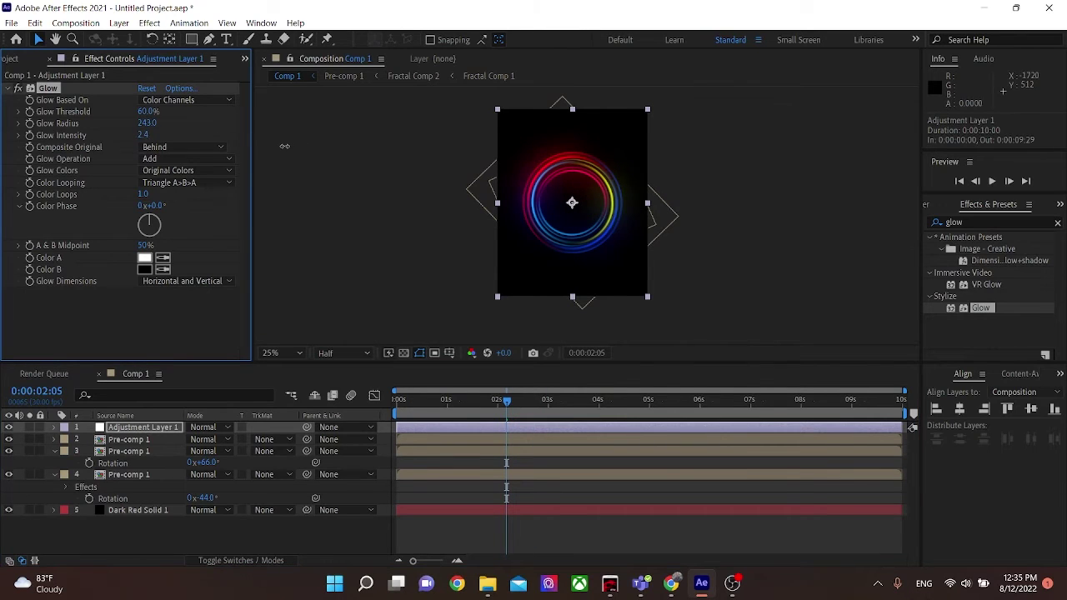
pyautogui.moveTo(512, 404); pyautogui.dragTo(420, 401)
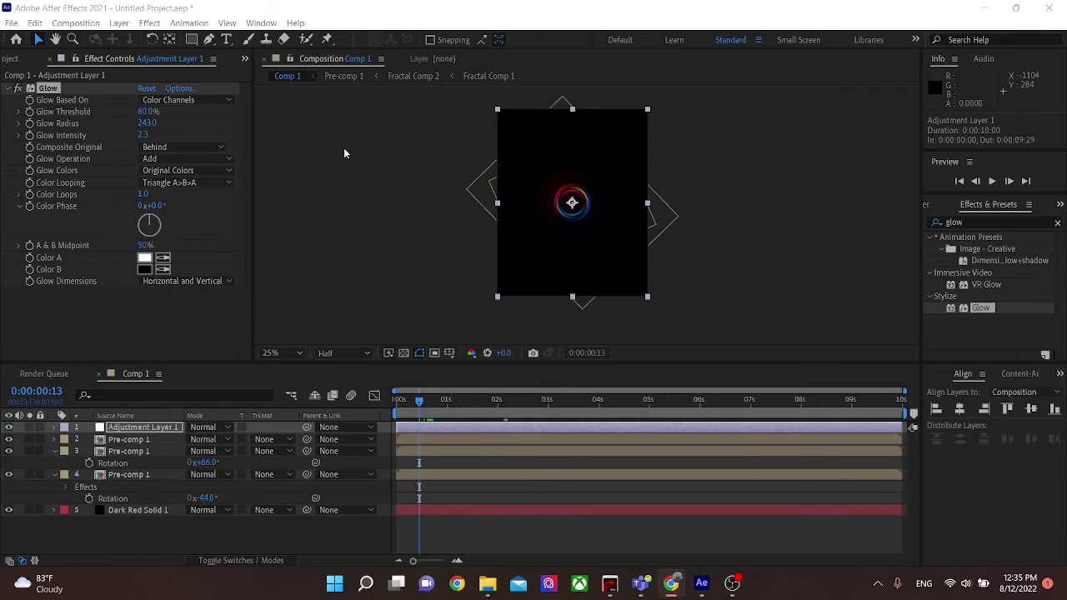
pyautogui.moveTo(148, 111); pyautogui.dragTo(144, 122)
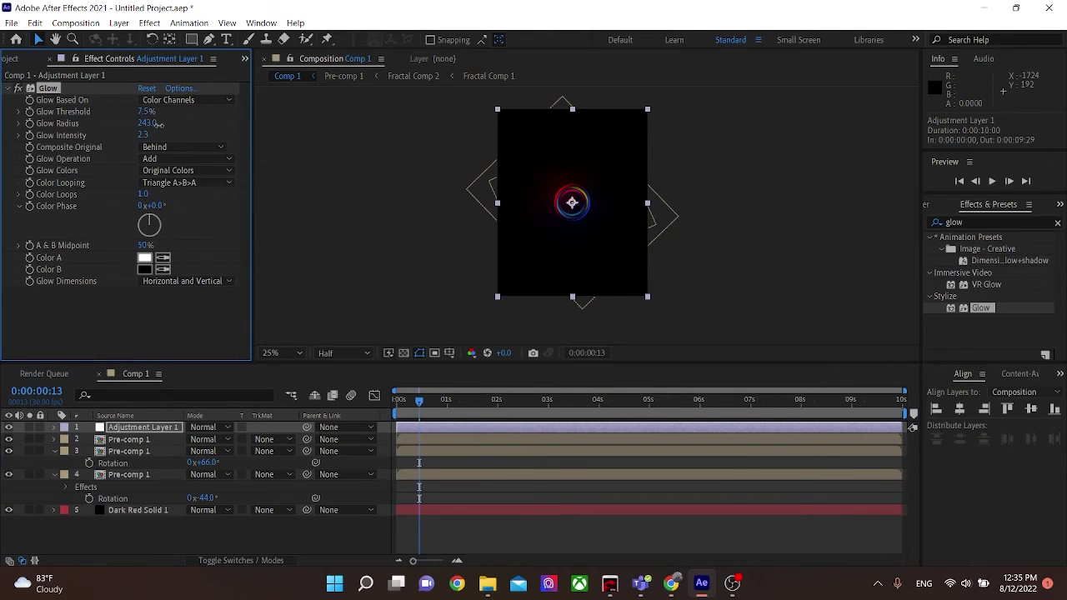
pyautogui.press('space')
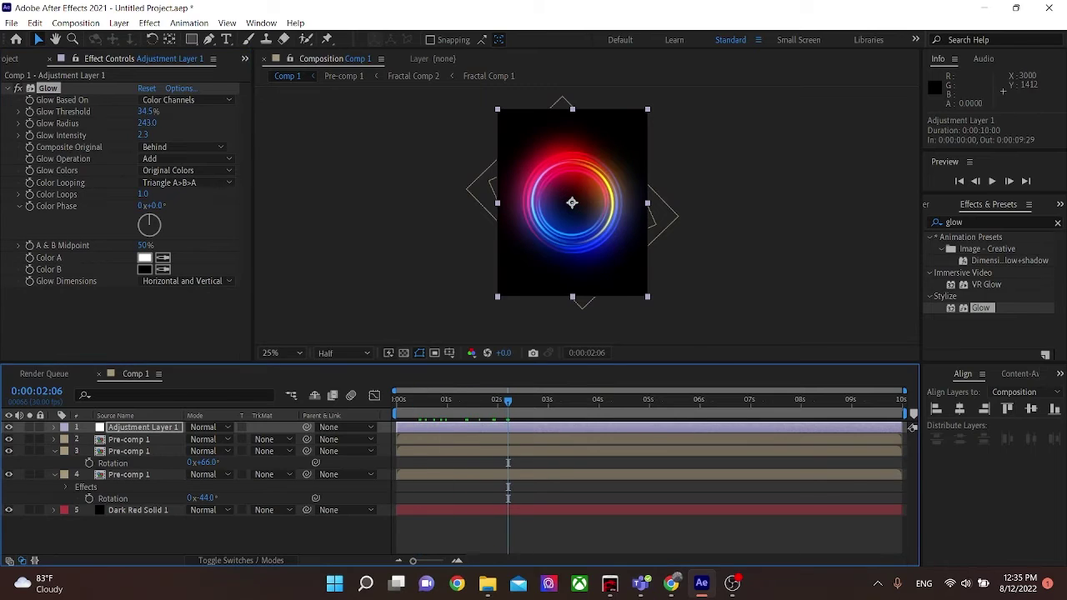
pyautogui.moveTo(147, 111); pyautogui.dragTo(205, 128)
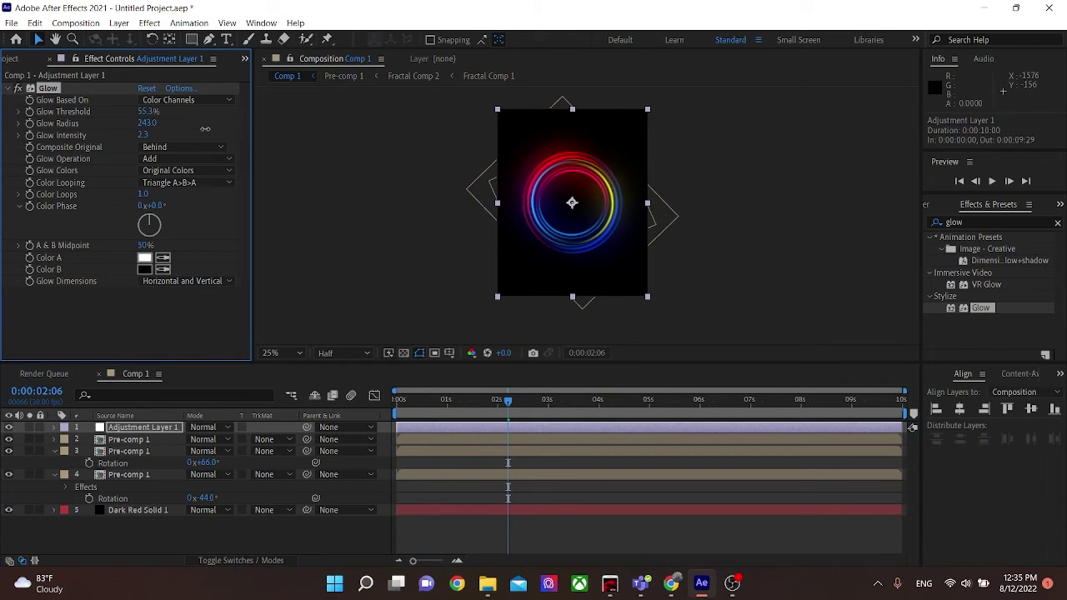
pyautogui.click(671, 583)
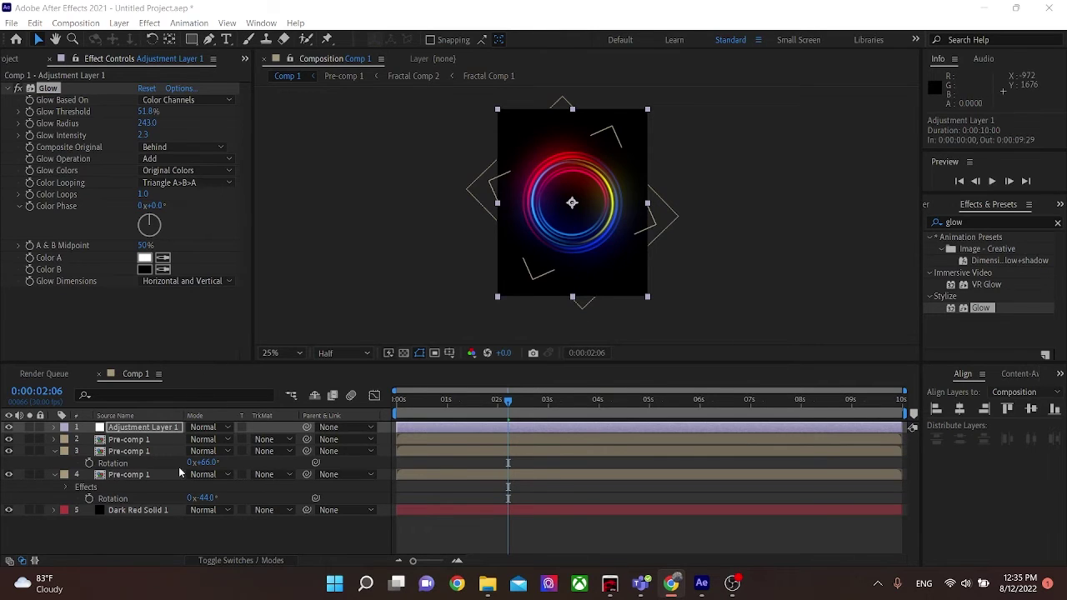
# Set the blending mode of the bottom, middle and top ring layers to Screen
pyautogui.click(208, 474)
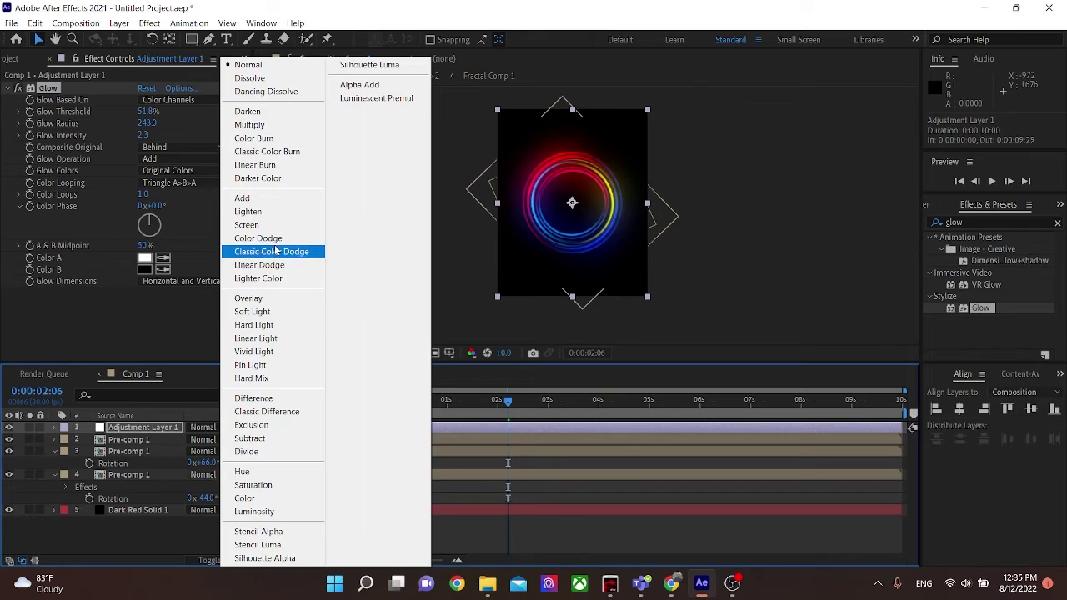
pyautogui.click(250, 218)
pyautogui.click(209, 451)
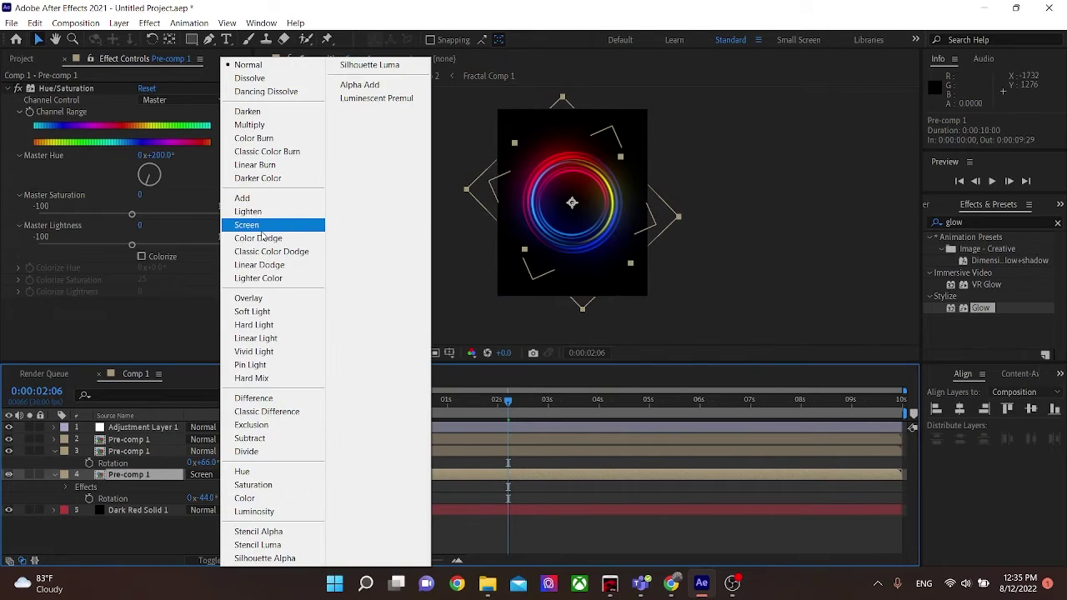
pyautogui.click(250, 221)
pyautogui.click(209, 439)
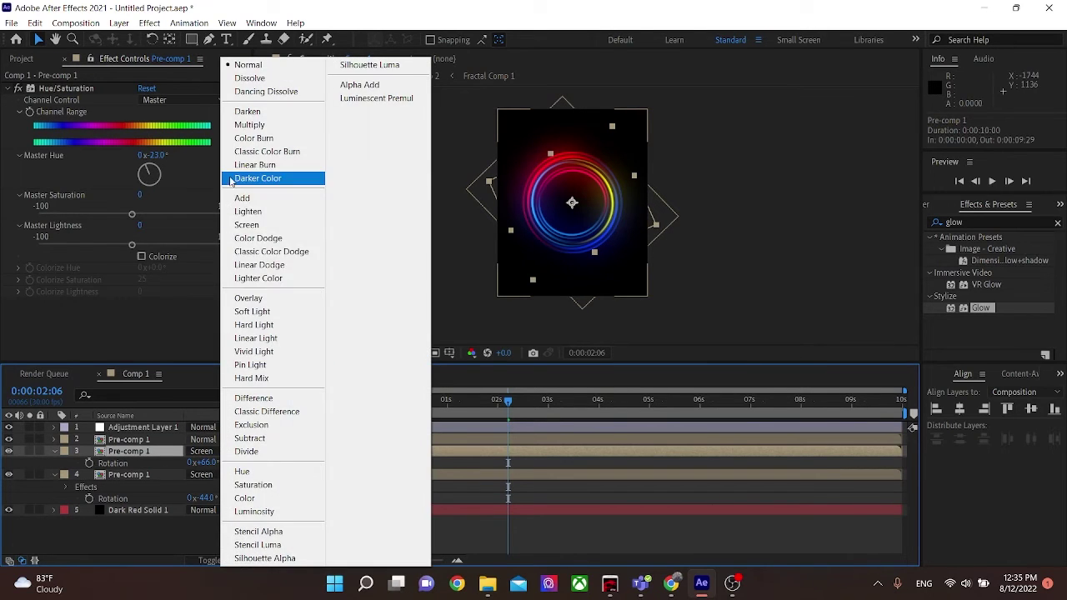
pyautogui.click(252, 219)
pyautogui.click(672, 582)
# Scrub from the start and play back the layered glowing rings
pyautogui.moveTo(506, 404); pyautogui.dragTo(398, 401)
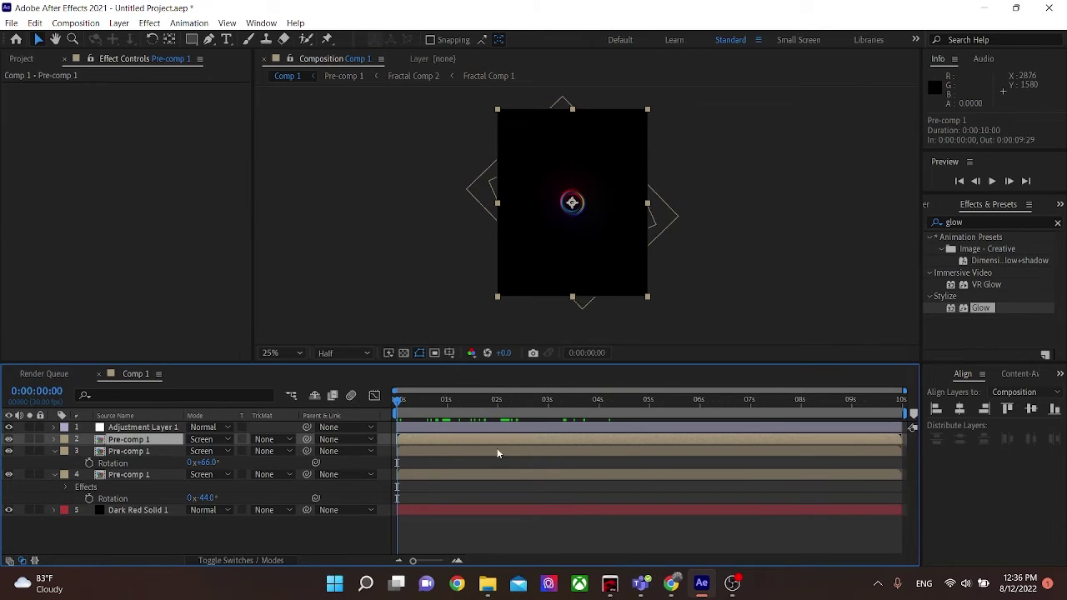
pyautogui.moveTo(399, 401)
pyautogui.mouseDown()
pyautogui.moveTo(488, 403)
pyautogui.moveTo(336, 421)
pyautogui.mouseUp()
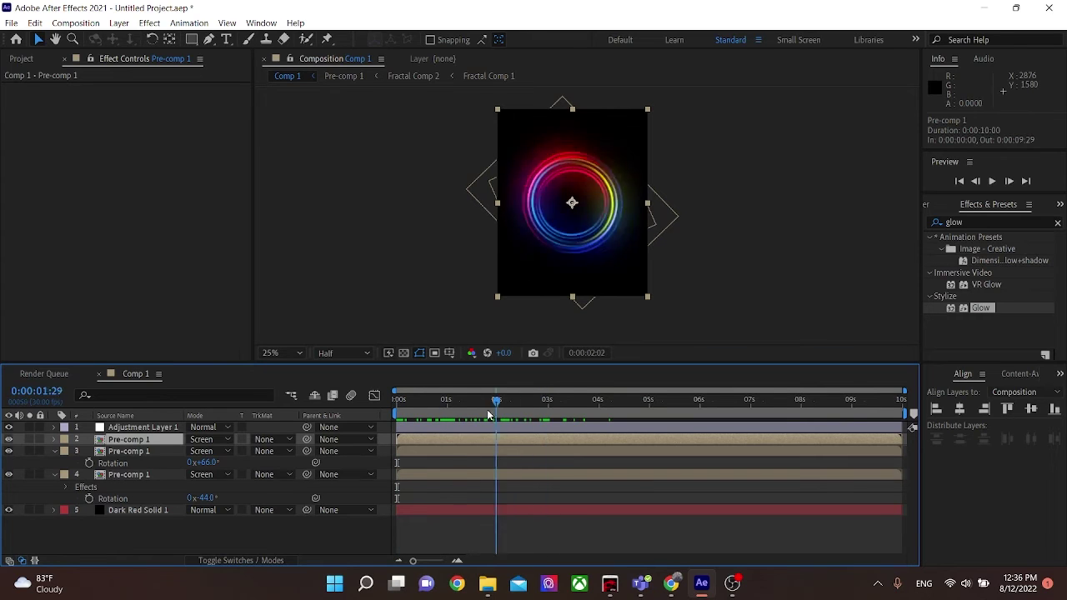
pyautogui.press('space')
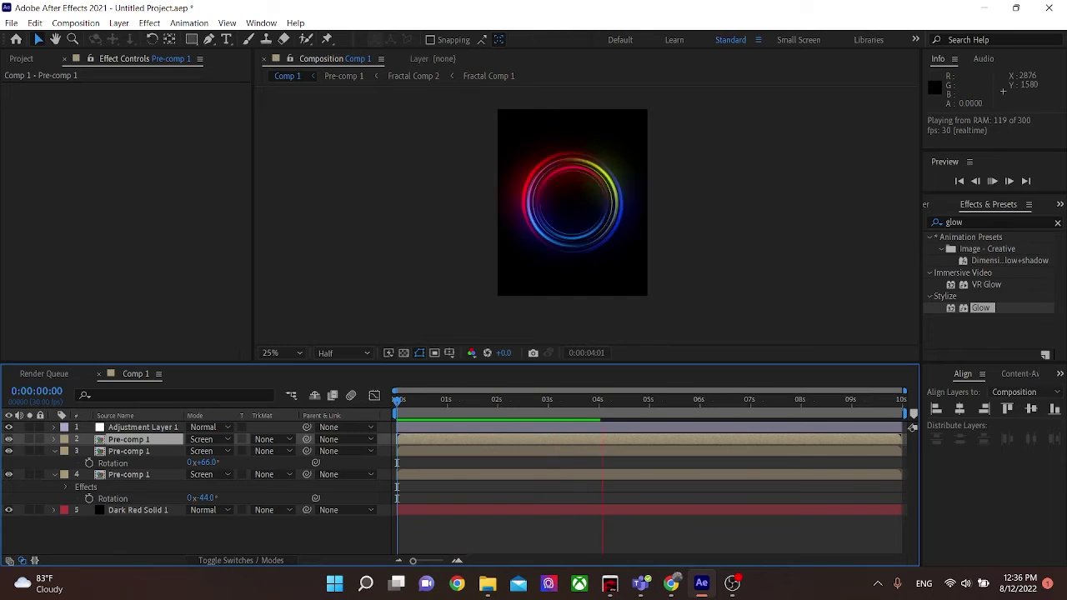
# Search the effects for 'noise' and apply Noise to Adjustment Layer 1
pyautogui.click(987, 225)
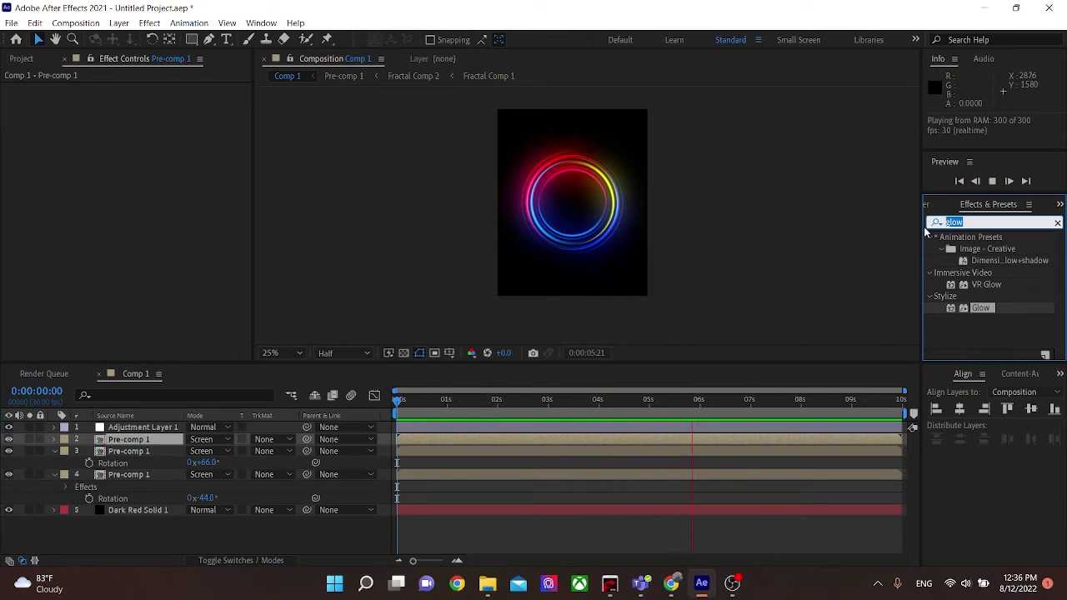
pyautogui.write('no')
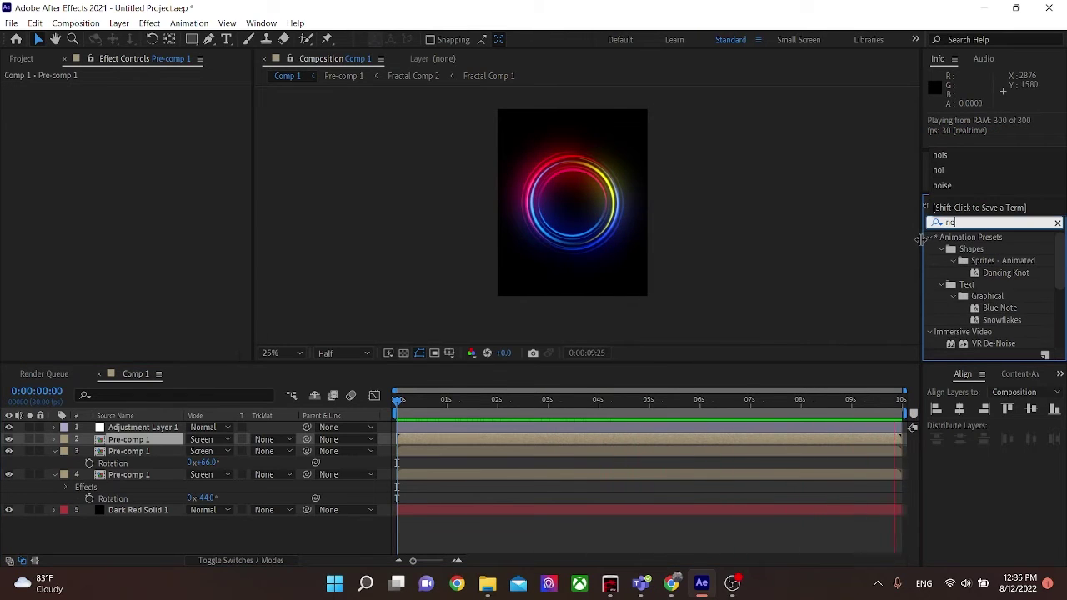
pyautogui.write('ise')
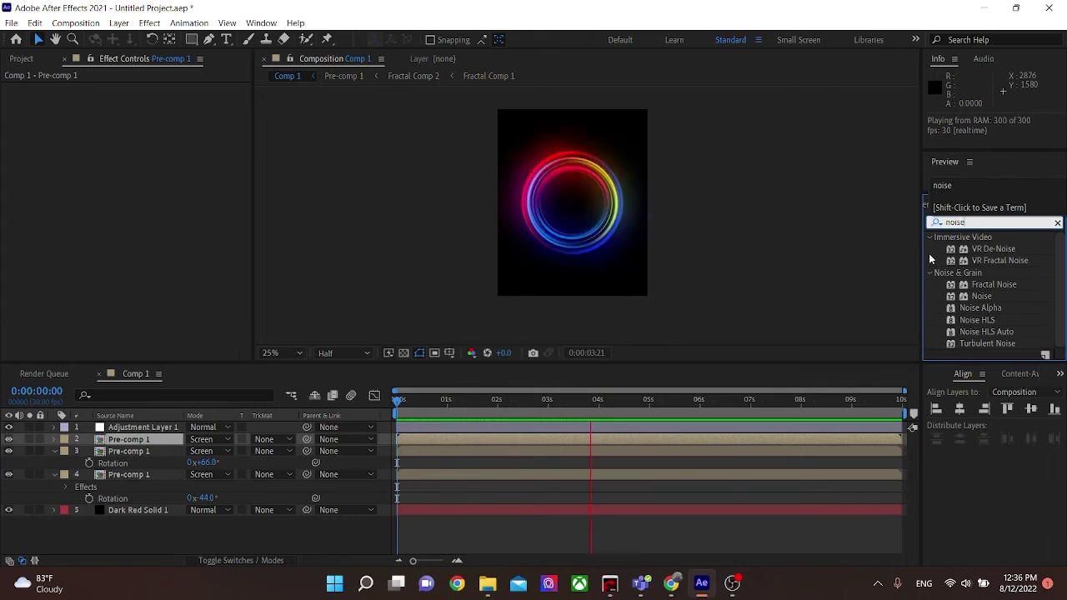
pyautogui.click(973, 297)
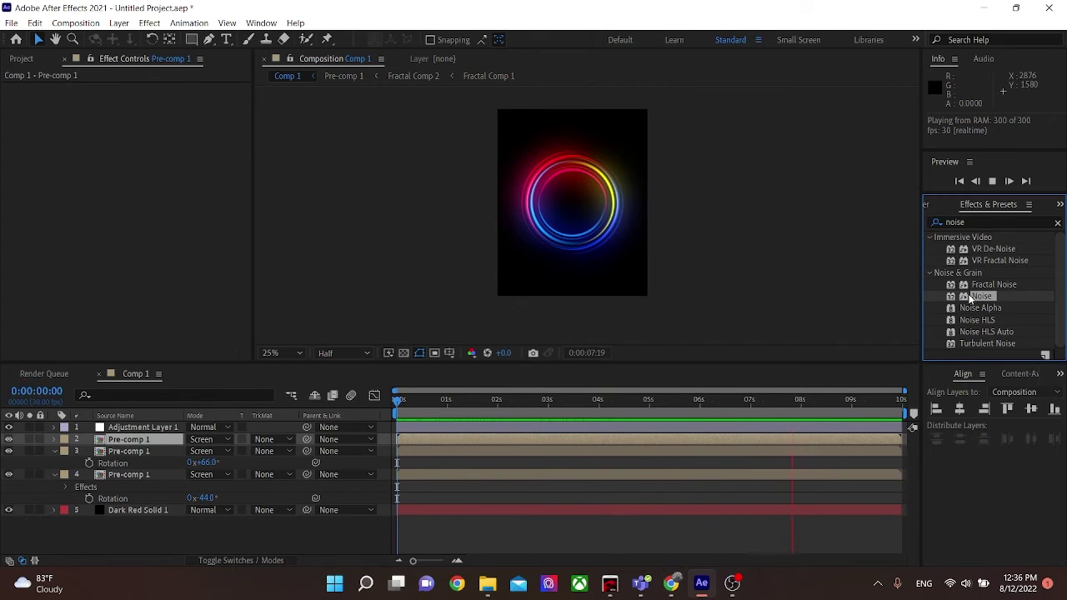
pyautogui.click(142, 427)
pyautogui.doubleClick(980, 298)
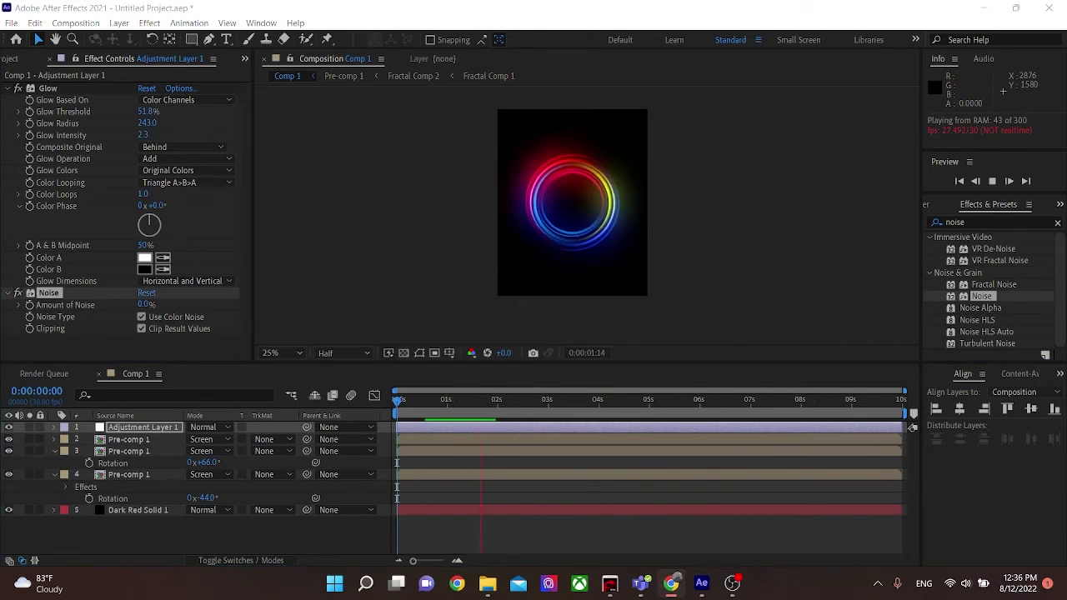
# Set Amount of Noise to 3% and preview the grainy glow
pyautogui.click(147, 305)
pyautogui.write('3')
pyautogui.press('Return')
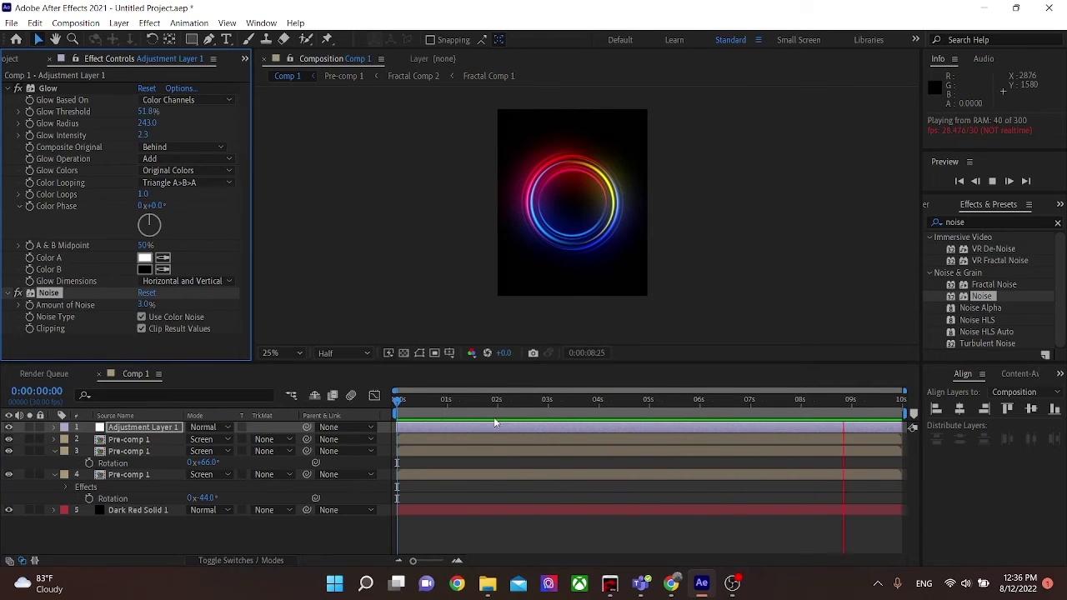
pyautogui.moveTo(399, 400); pyautogui.dragTo(534, 400)
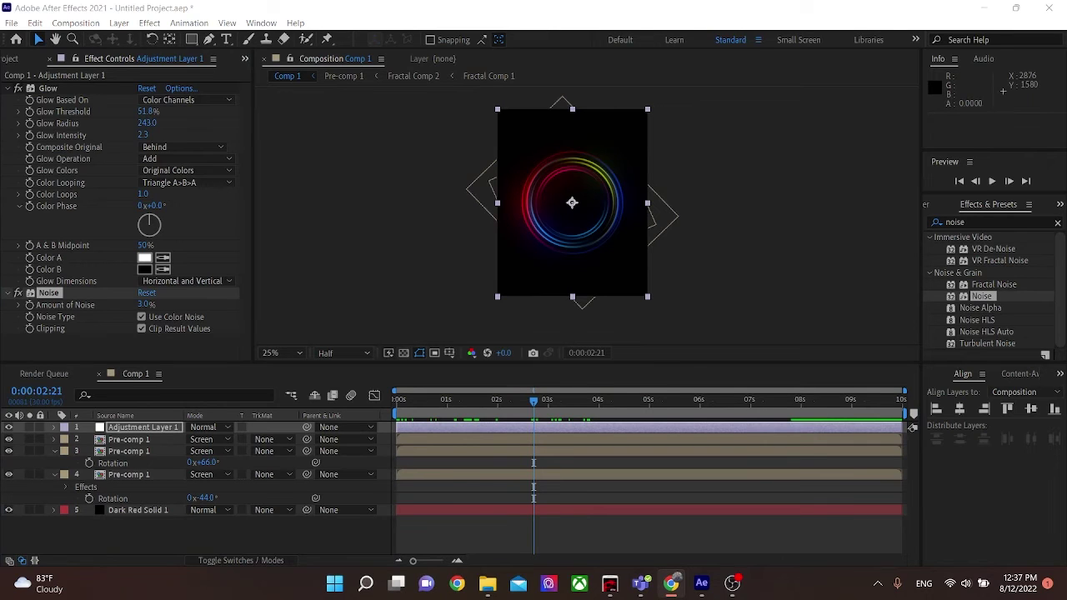
pyautogui.click(8, 64)
pyautogui.press('space')
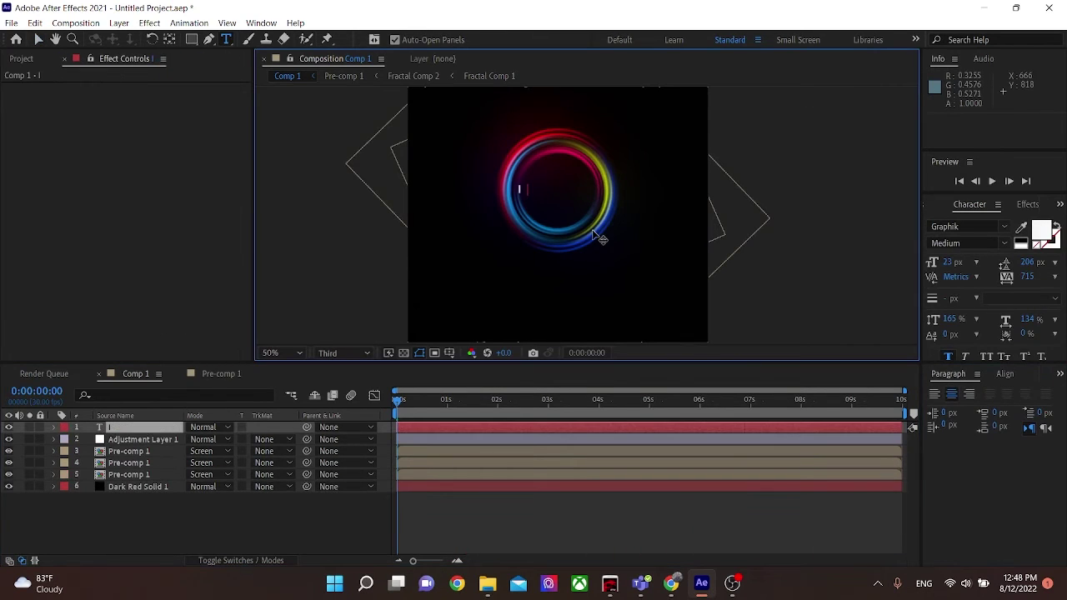
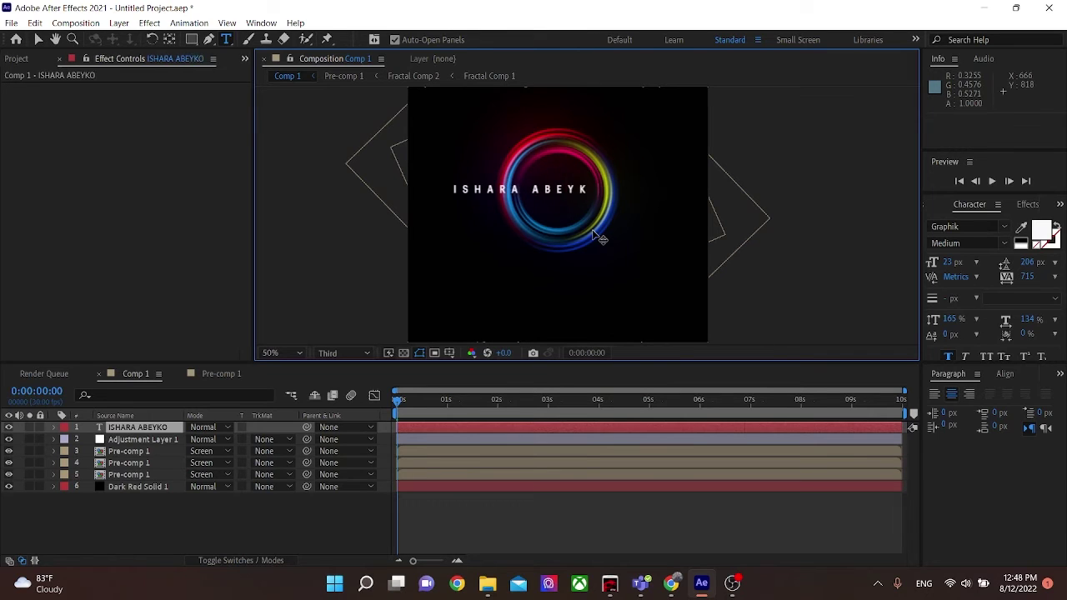
# Enter the person's name as title text, centre it horizontally and enlarge it to 31 px
pyautogui.press('Escape')
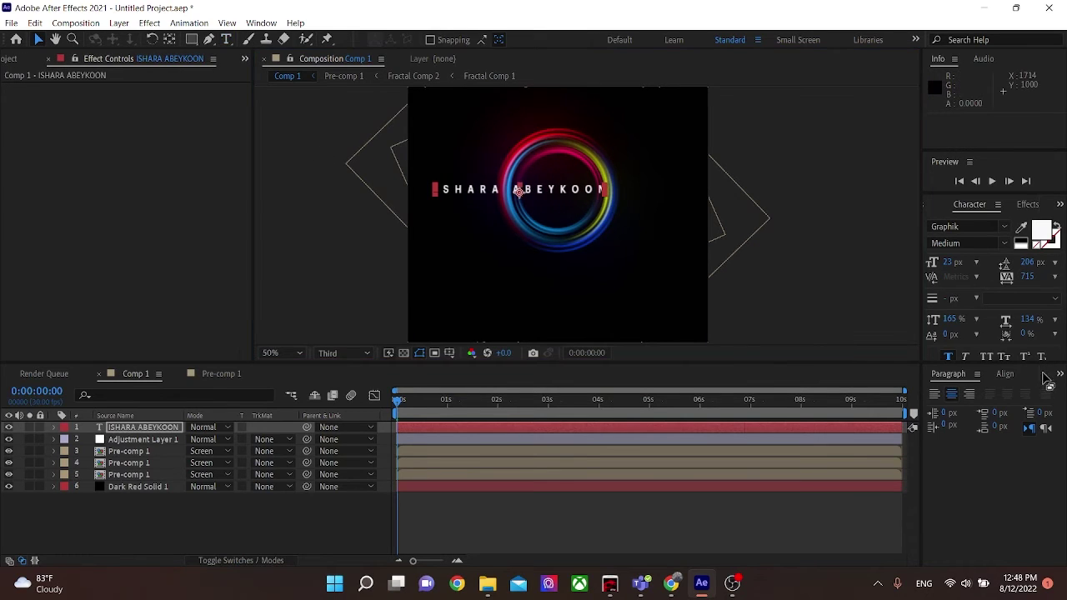
pyautogui.click(1005, 374)
pyautogui.click(959, 413)
pyautogui.click(770, 296)
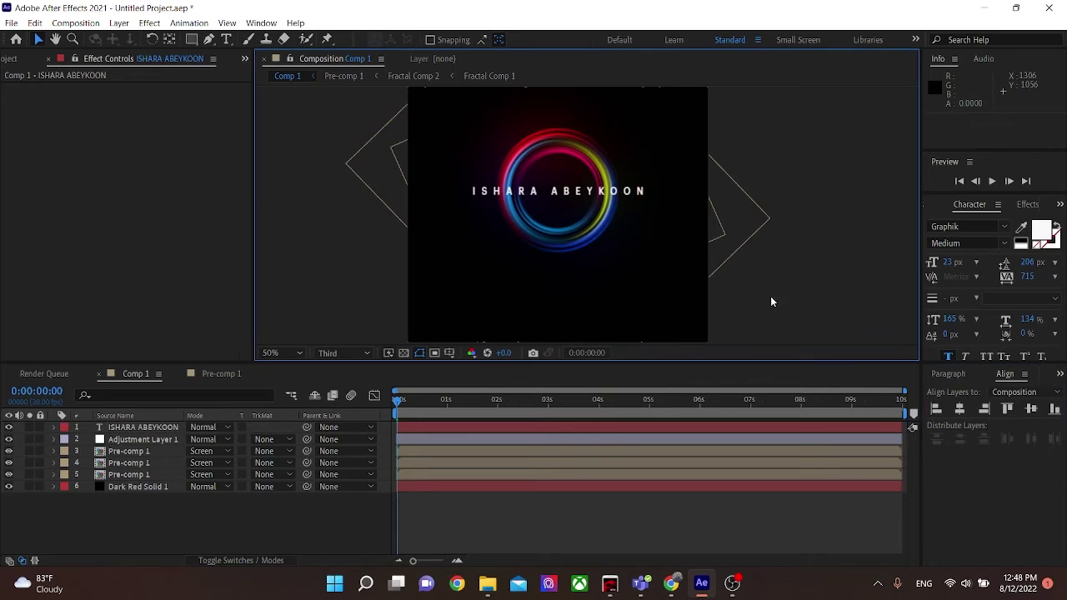
pyautogui.click(544, 203)
pyautogui.moveTo(399, 414); pyautogui.dragTo(567, 418)
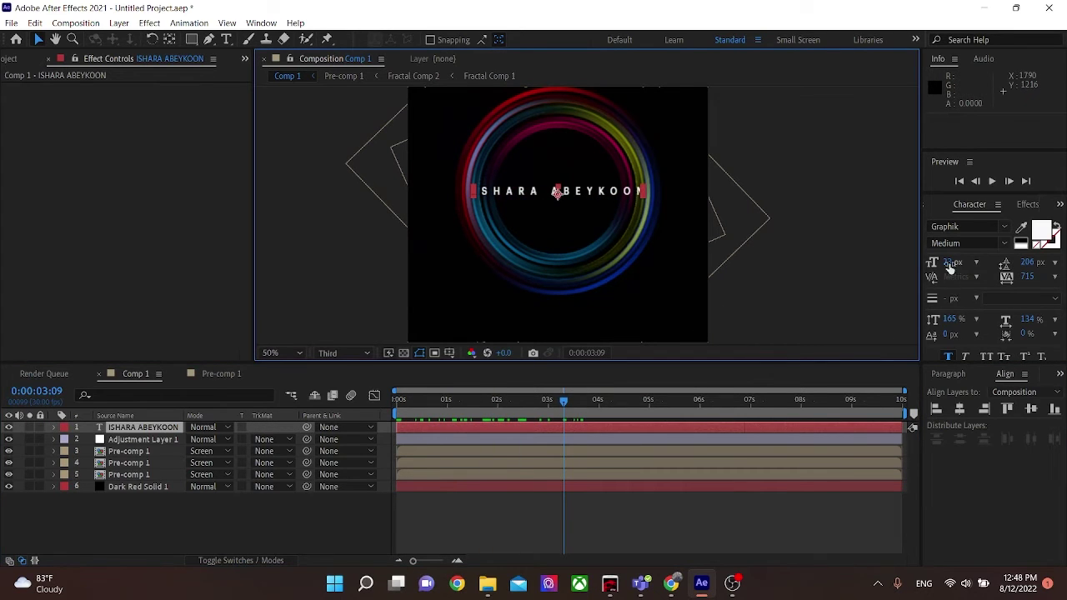
pyautogui.moveTo(949, 262); pyautogui.dragTo(959, 262)
pyautogui.click(857, 288)
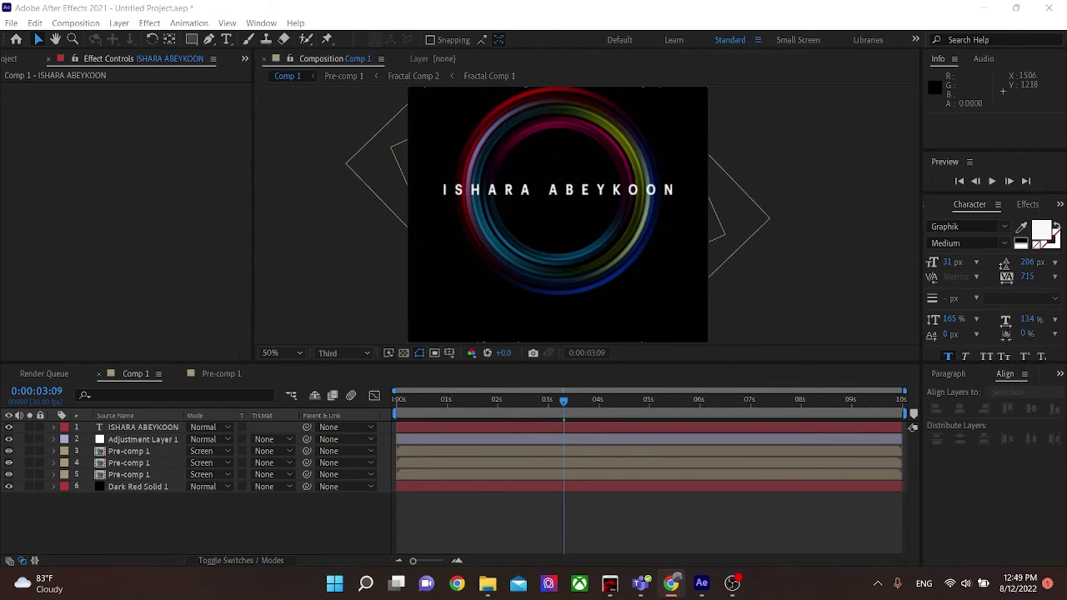
# Pre-compose layers 2–5 (adjustment layer and ring pre-comps) into Pre-comp 2, excluding the solid
pyautogui.rightClick(124, 526)
pyautogui.press('Escape')
pyautogui.moveTo(115, 519); pyautogui.dragTo(148, 445)
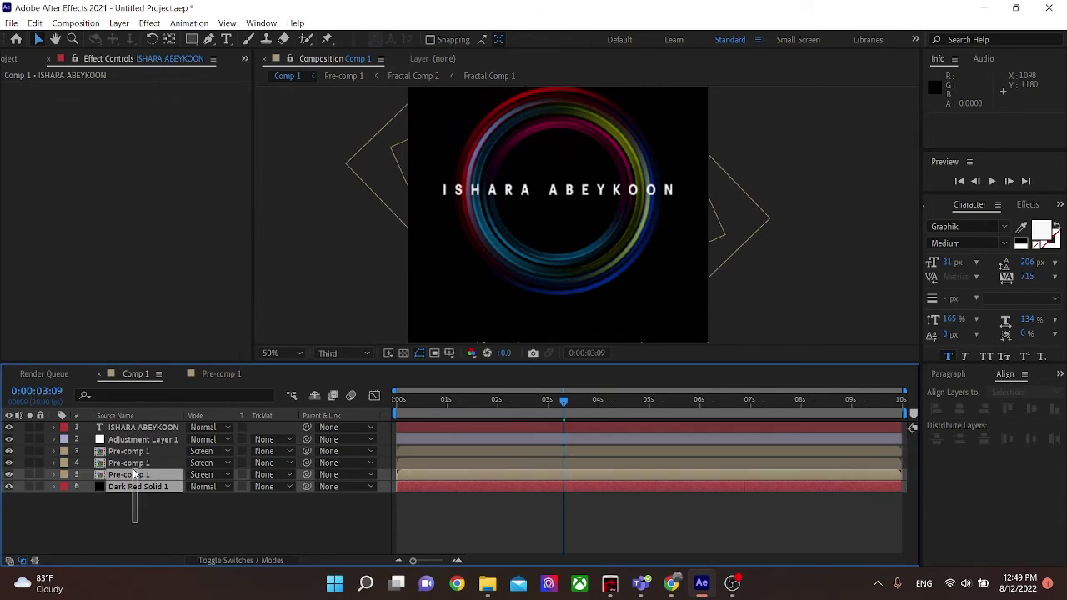
pyautogui.hotkey('ctrl', 'shift', 'c')
pyautogui.press('Return')
pyautogui.click(203, 495)
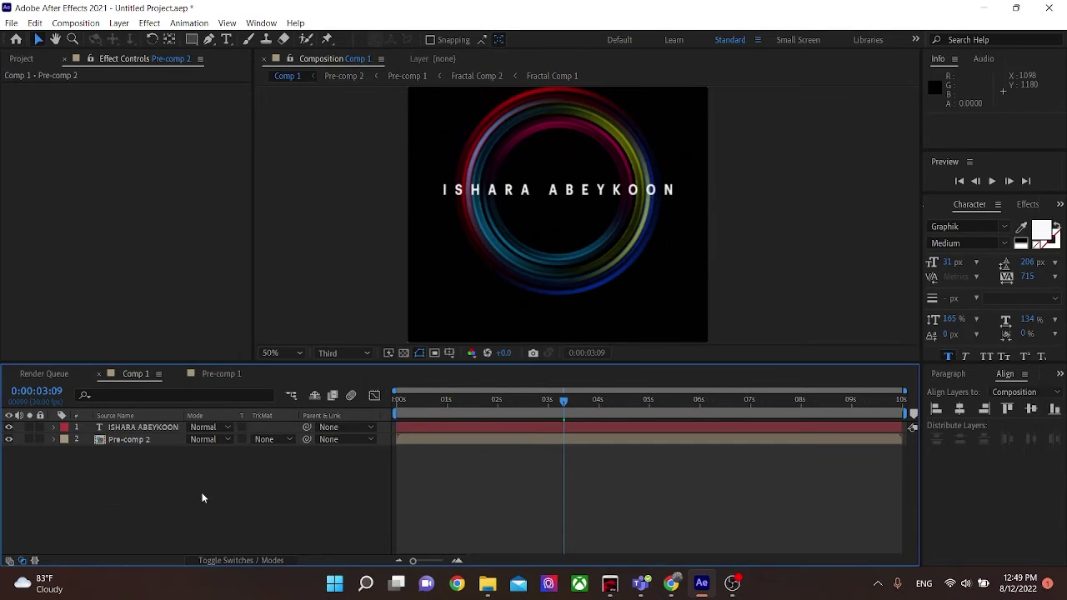
pyautogui.click(671, 583)
pyautogui.click(176, 524)
pyautogui.hotkey('ctrl', 'z')
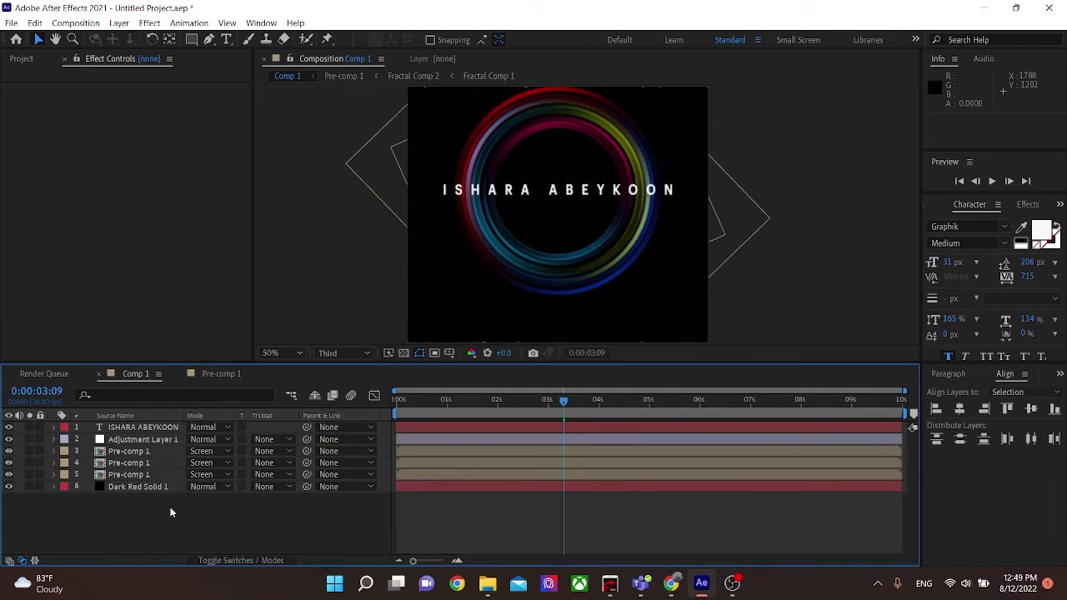
pyautogui.hotkey('ctrl', 'shift', 'c')
pyautogui.press('Return')
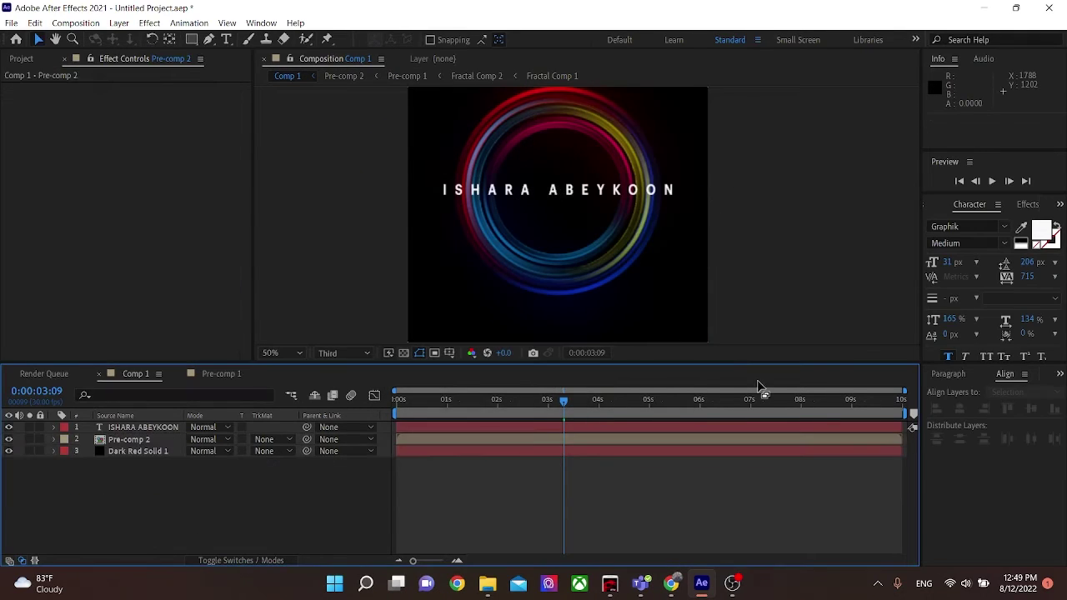
# Add a new Camera 1 layer with default settings
pyautogui.rightClick(221, 480)
pyautogui.click(428, 381)
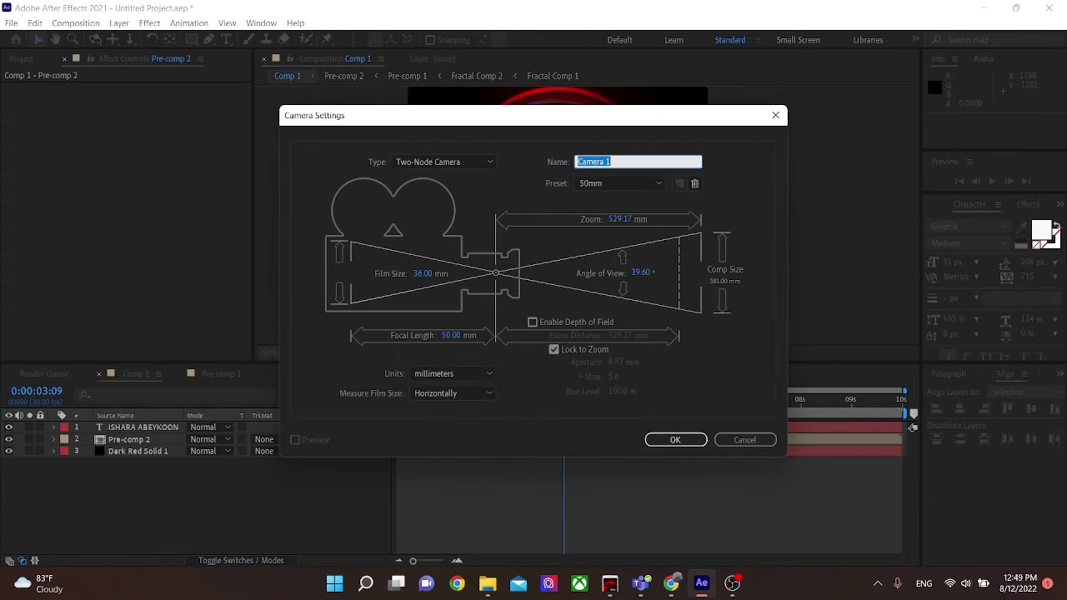
pyautogui.press('Return')
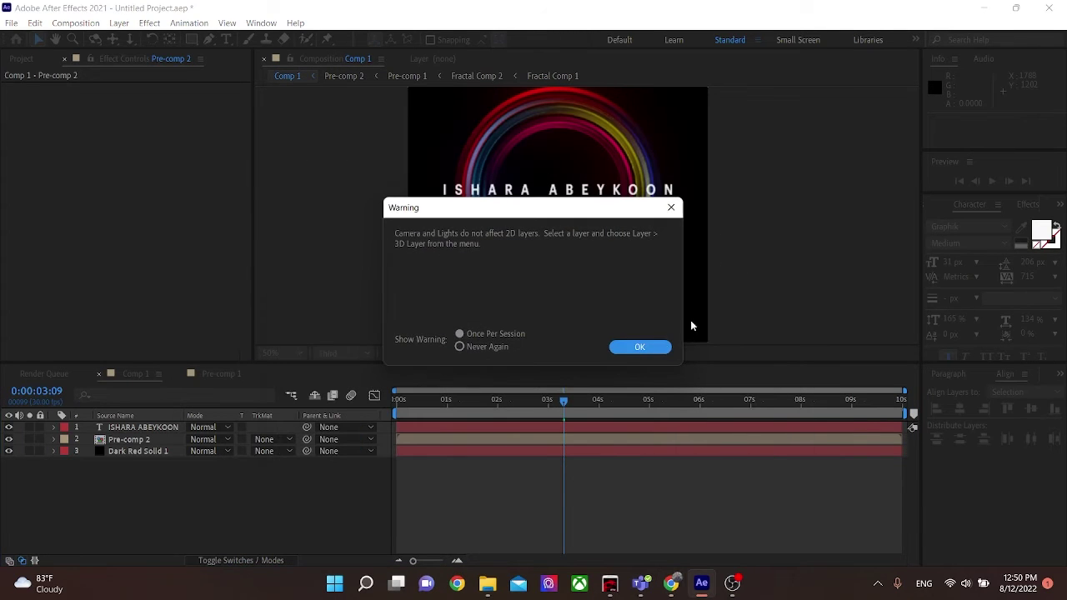
pyautogui.press('Return')
pyautogui.rightClick(161, 512)
# Add a Null Object layer and move the name text layer back to the top
pyautogui.moveTo(192, 352)
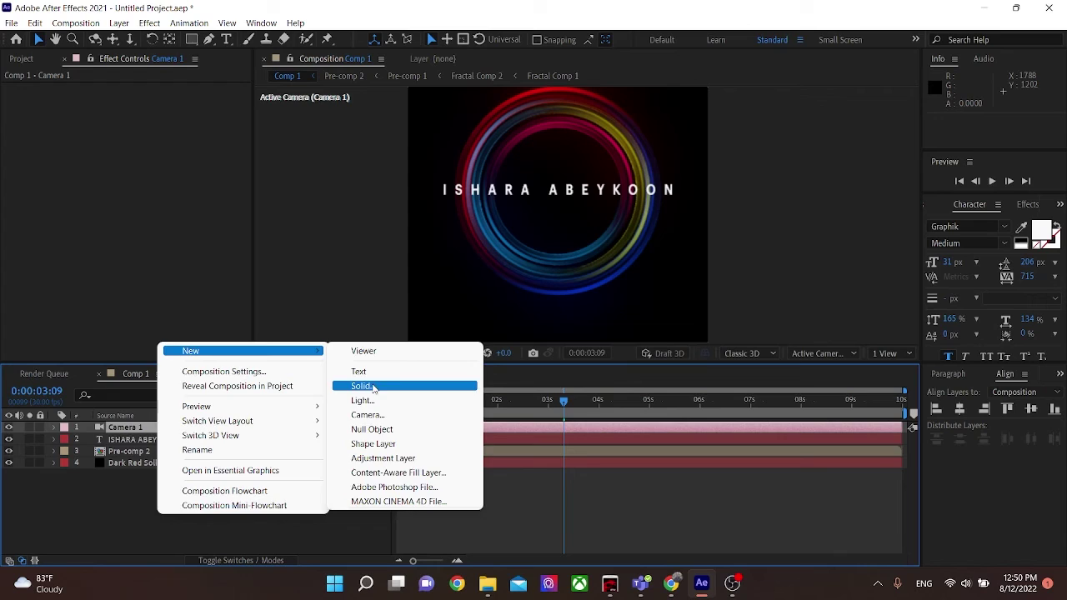
pyautogui.click(381, 431)
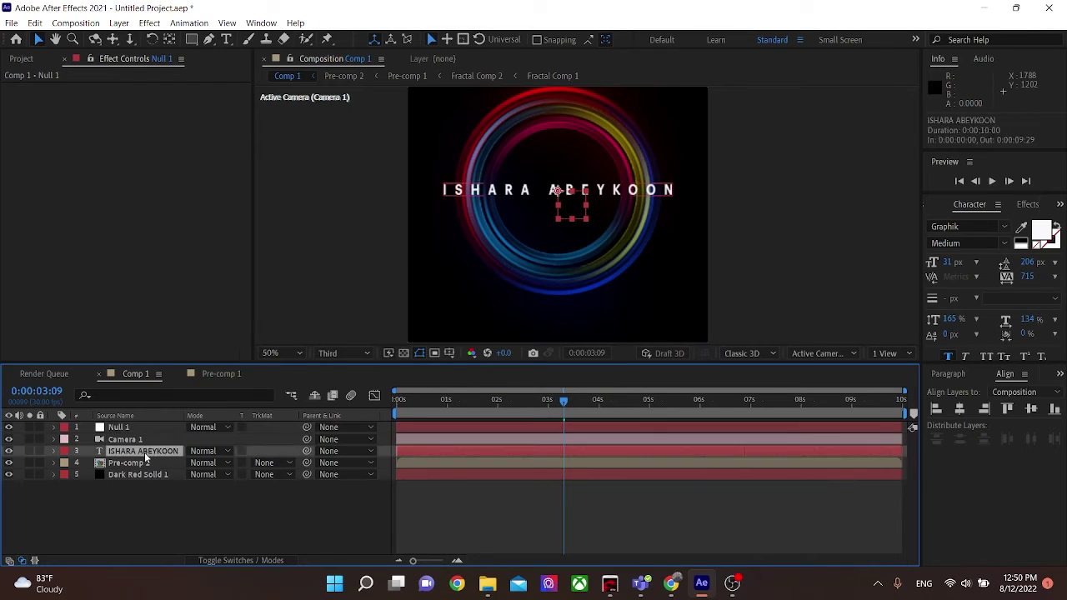
pyautogui.moveTo(144, 451); pyautogui.dragTo(147, 425)
pyautogui.click(671, 583)
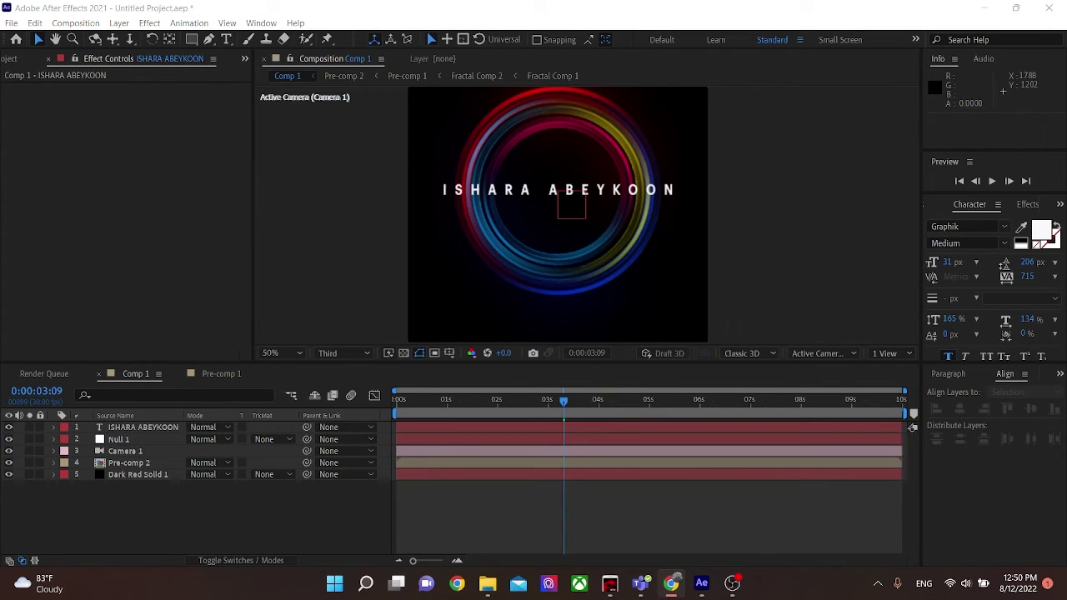
# Parent Camera 1 to Null 1 and switch Null 1 to a 3D layer
pyautogui.moveTo(307, 440); pyautogui.dragTo(138, 454)
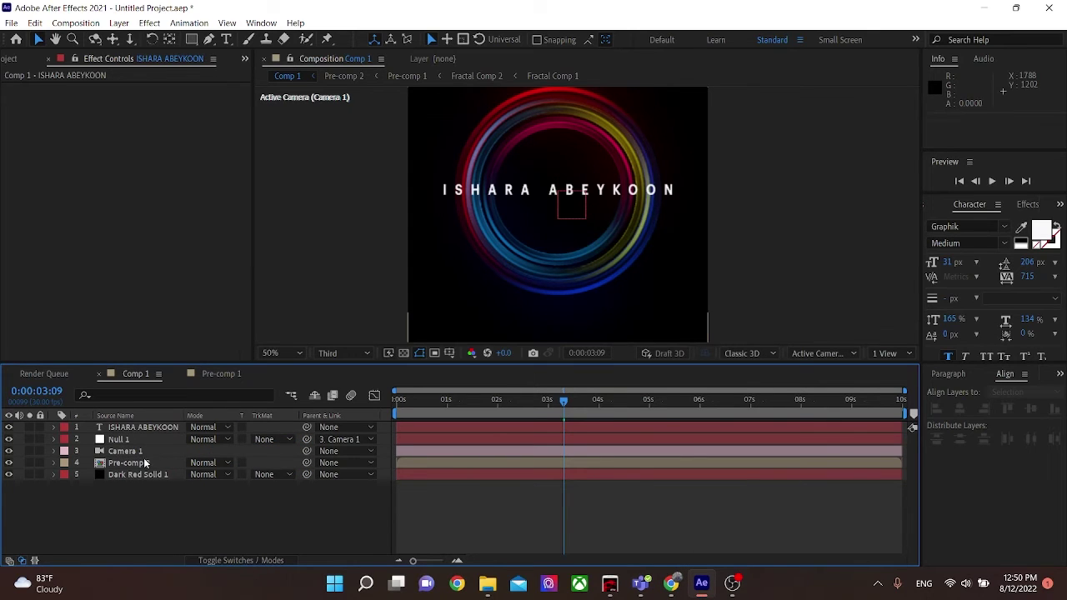
pyautogui.click(125, 451)
pyautogui.click(342, 451)
pyautogui.click(351, 501)
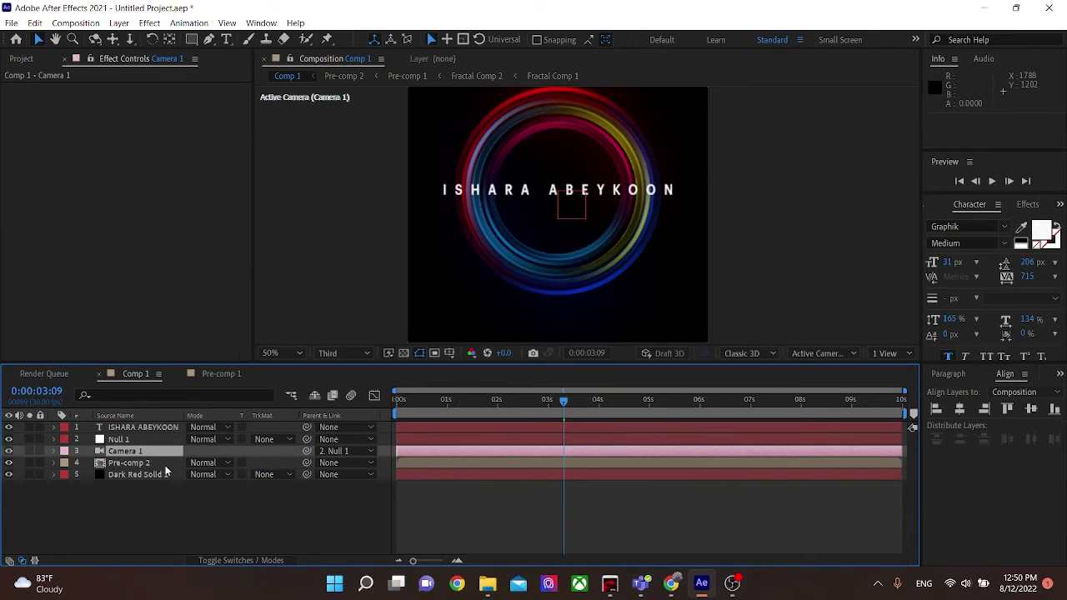
pyautogui.click(671, 583)
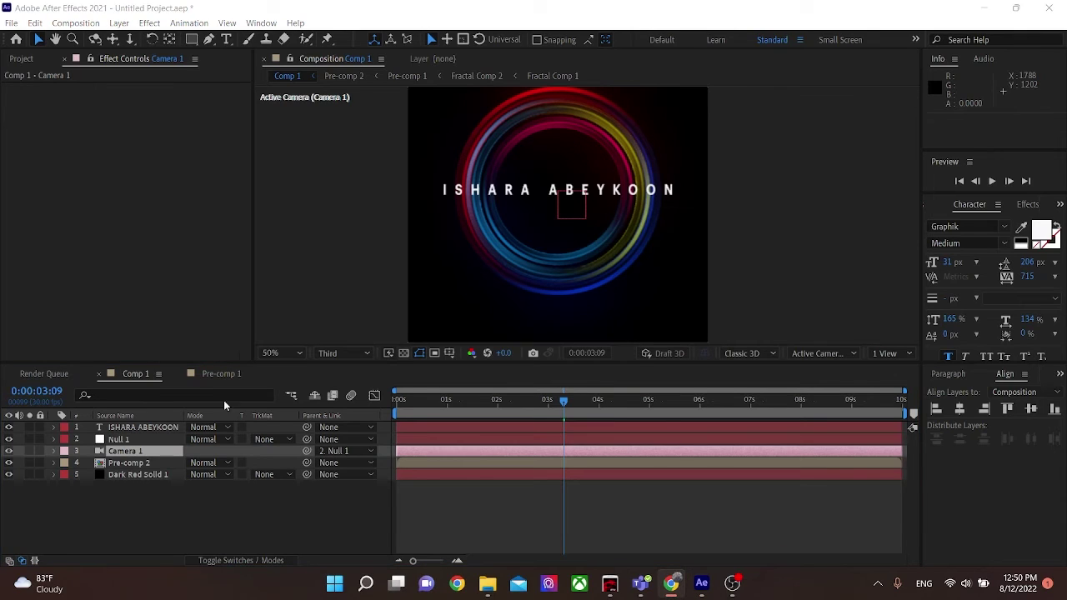
pyautogui.click(118, 439)
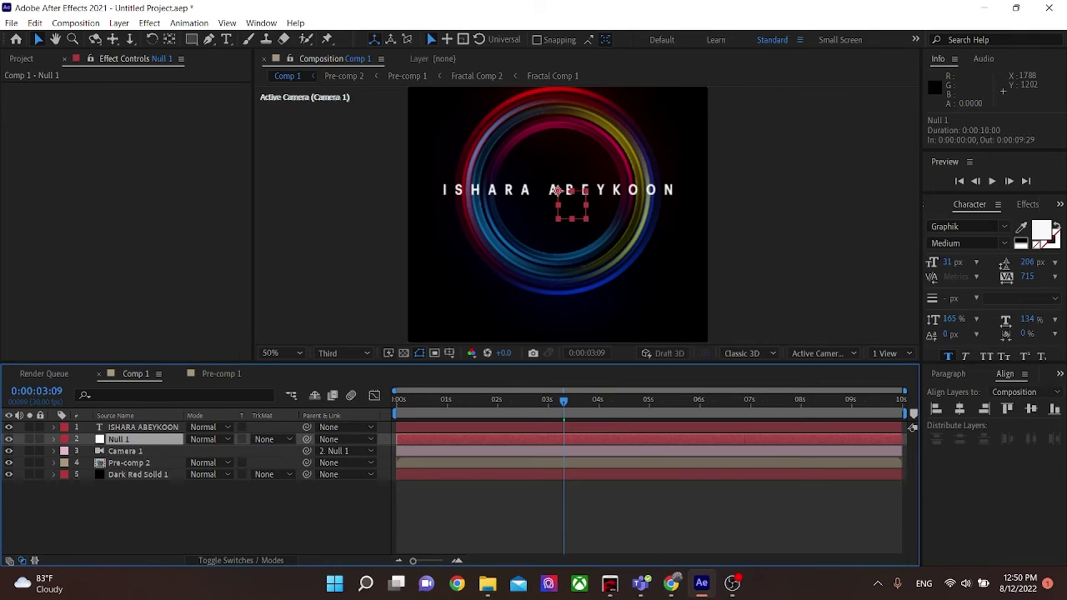
pyautogui.click(271, 561)
pyautogui.click(265, 439)
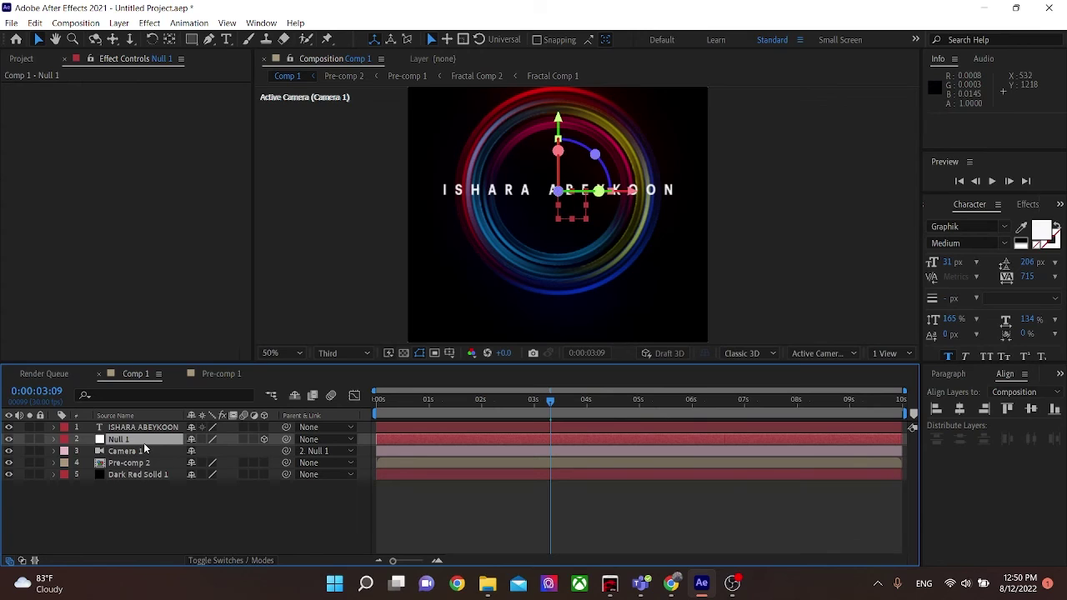
# Tilt Null 1 to 32° X Rotation
pyautogui.press('r')
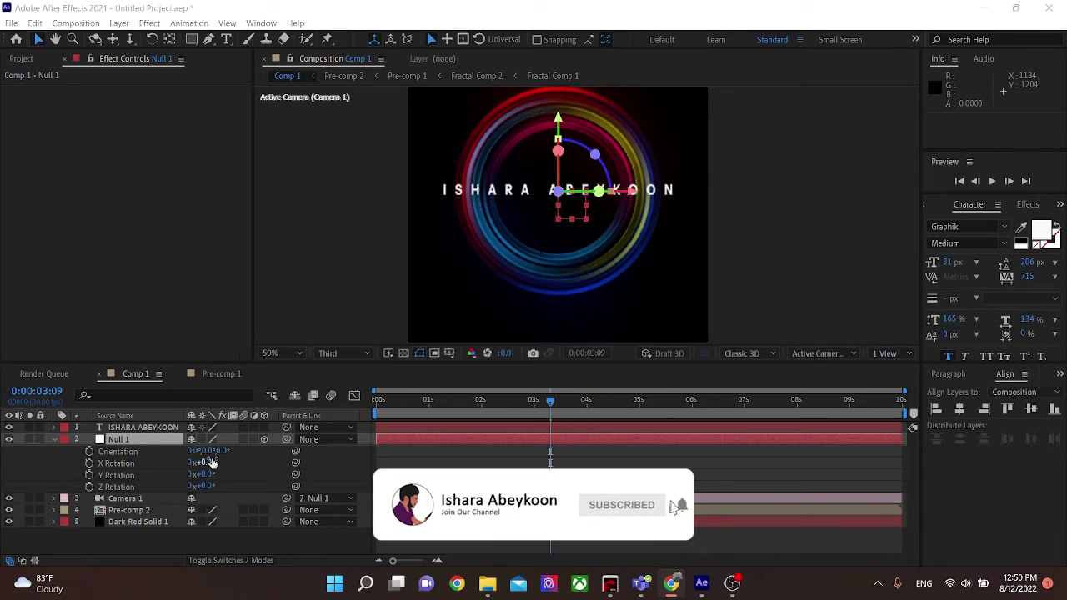
pyautogui.moveTo(202, 462); pyautogui.dragTo(275, 464)
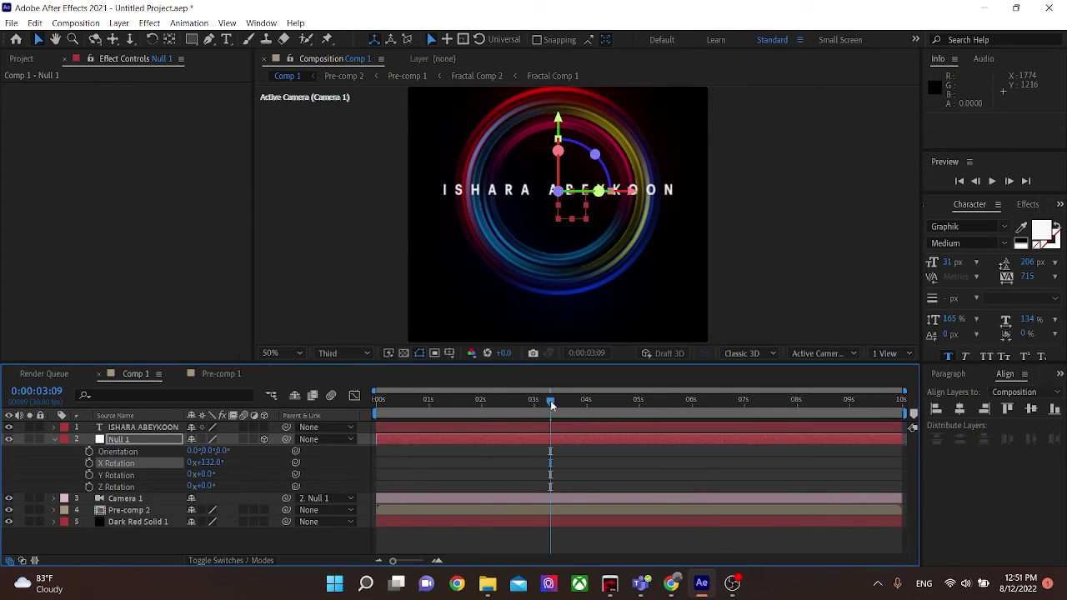
pyautogui.moveTo(551, 405); pyautogui.dragTo(471, 401)
pyautogui.click(671, 583)
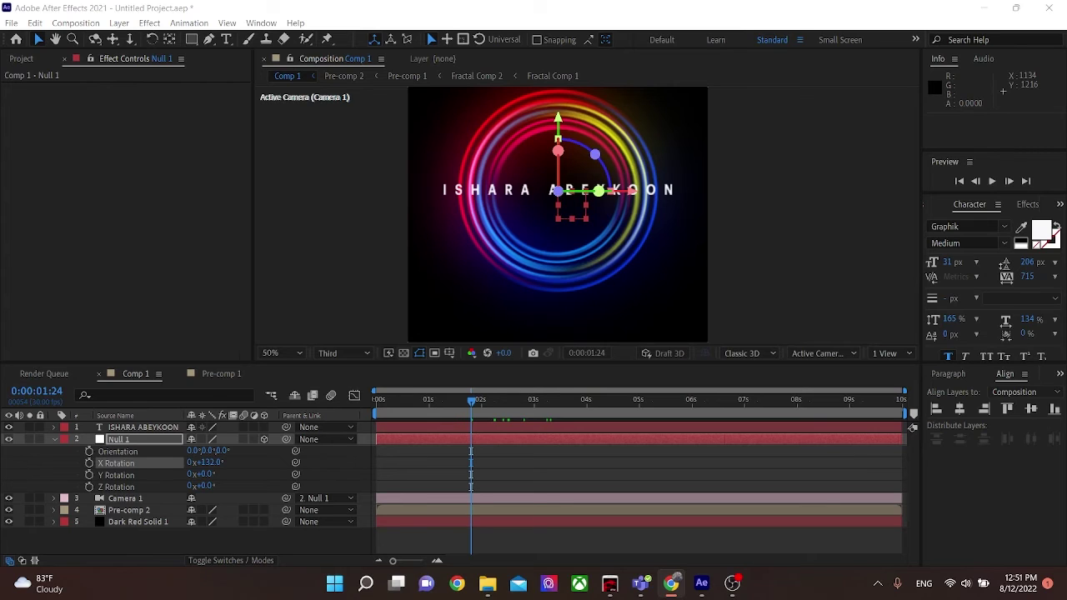
# Try changing the rotation value and Camera 1's Z orientation, undoing both changes
pyautogui.click(100, 501)
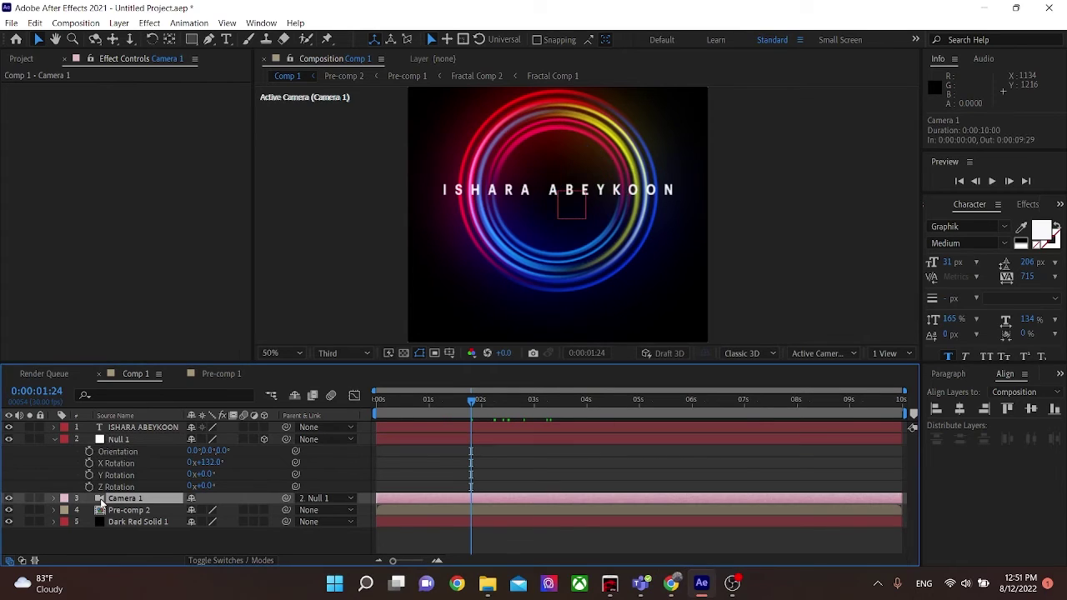
pyautogui.click(214, 463)
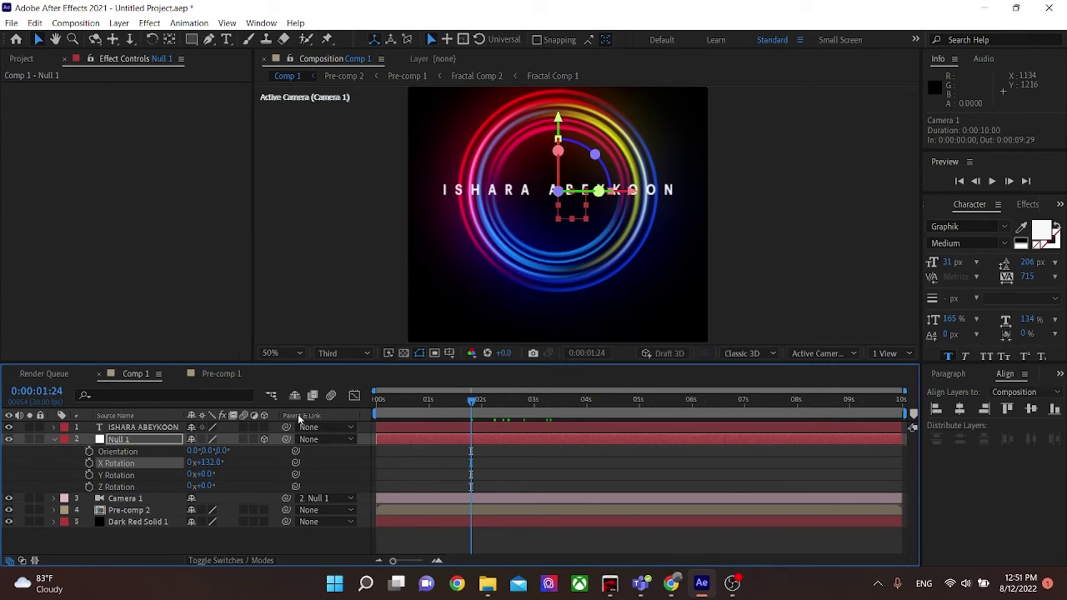
pyautogui.rightClick(219, 475)
pyautogui.click(229, 390)
pyautogui.hotkey('ctrl', 'z')
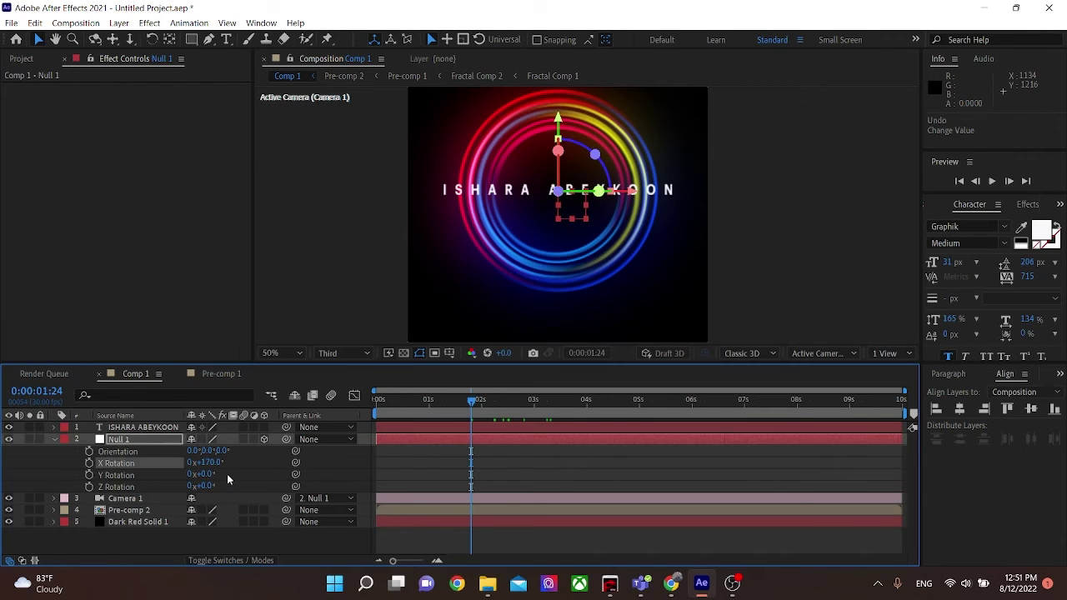
pyautogui.click(126, 499)
pyautogui.press('r')
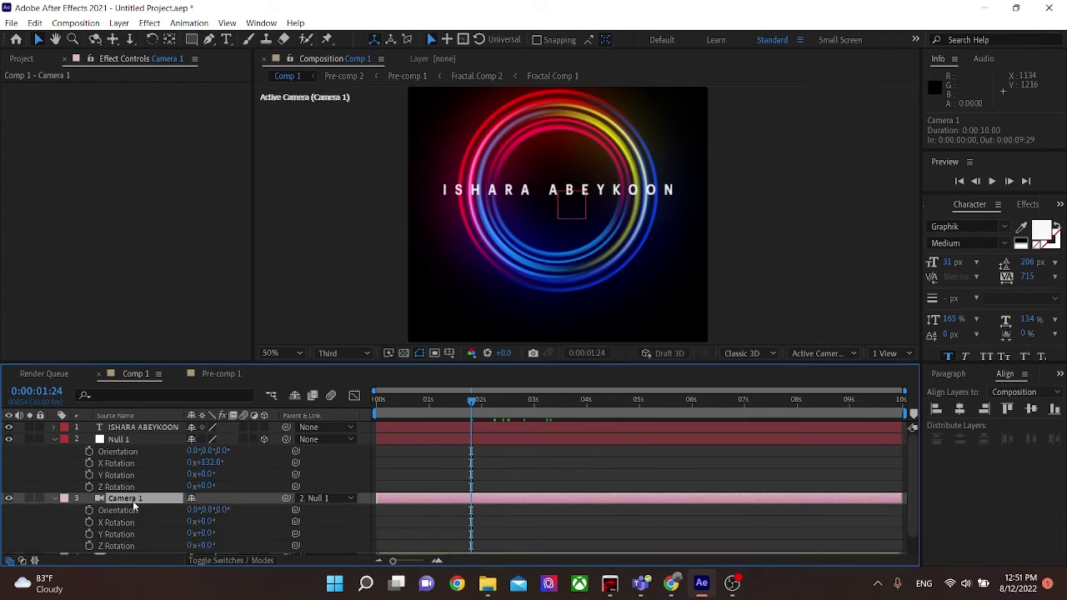
pyautogui.moveTo(224, 510); pyautogui.dragTo(465, 498)
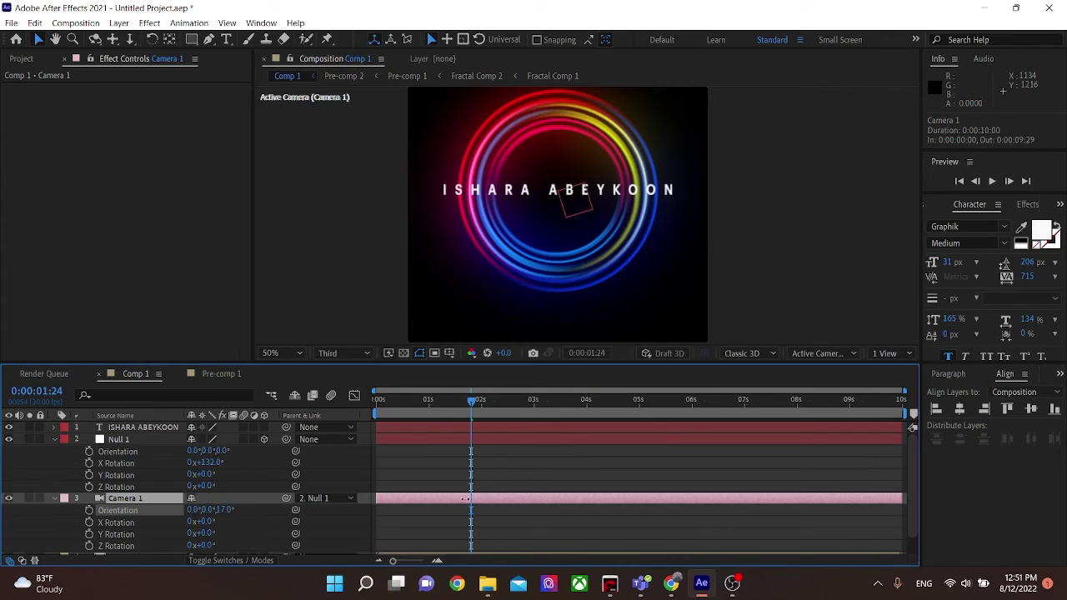
pyautogui.hotkey('ctrl', 'z')
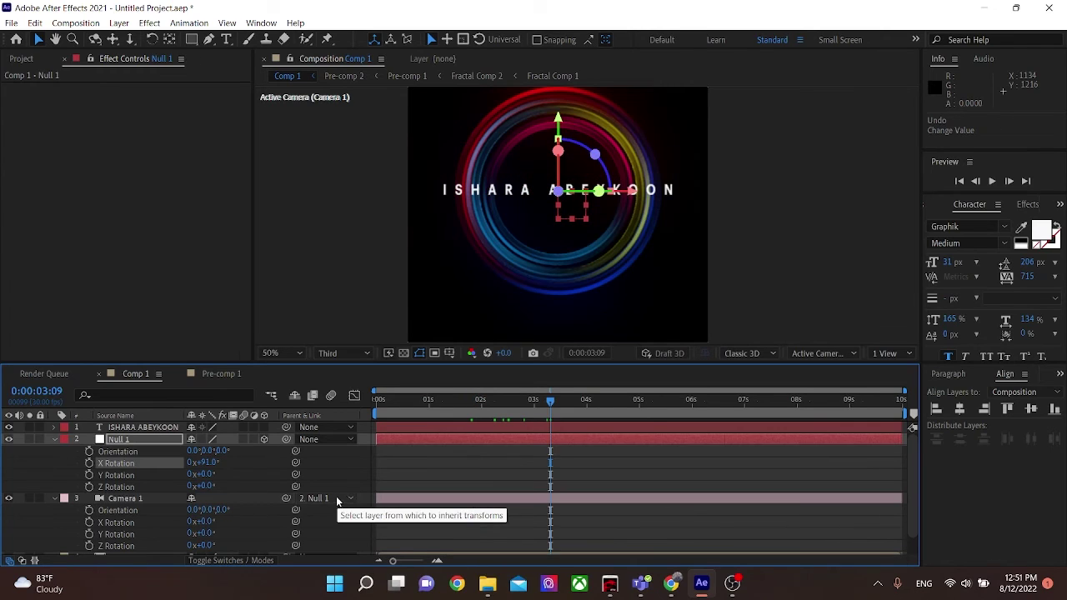
pyautogui.hotkey('ctrl', 'z')
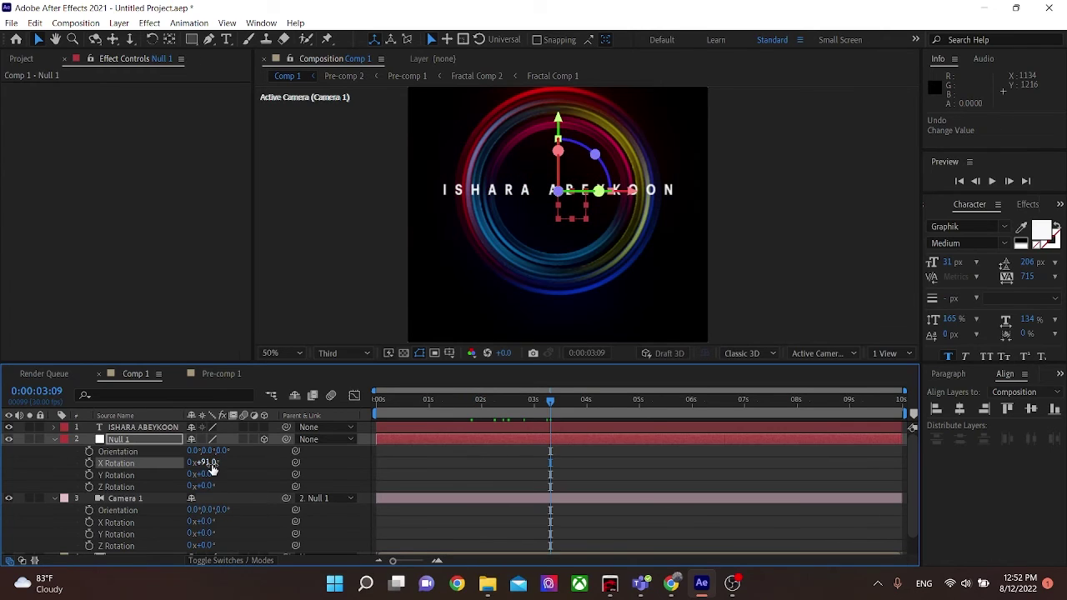
pyautogui.scroll(-2, 212, 471)
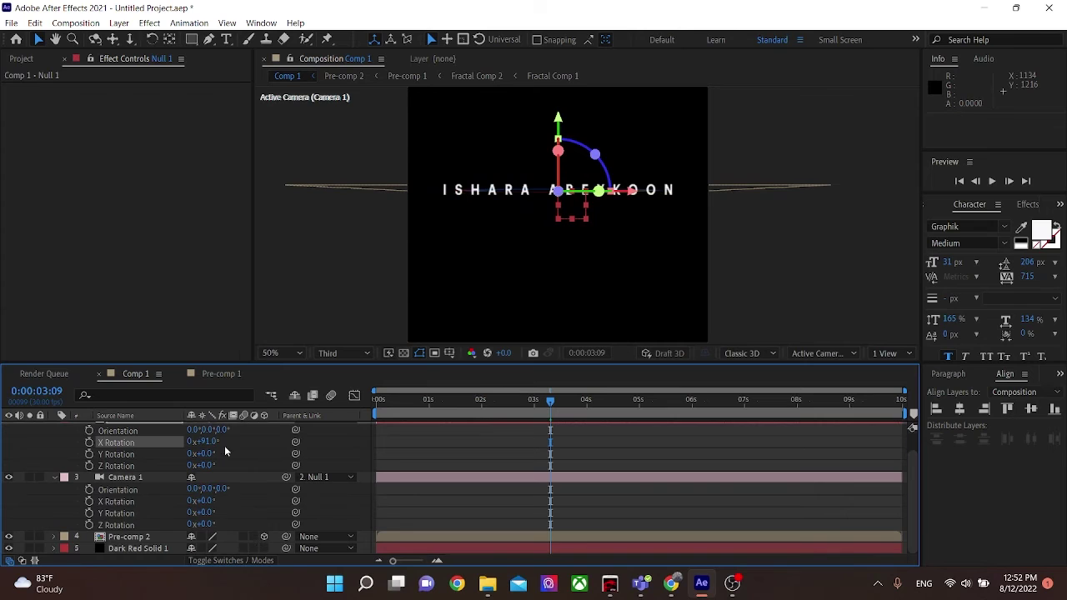
pyautogui.scroll(2, 225, 446)
# Rotate Null 1 to 32° on the Y axis
pyautogui.moveTo(216, 463); pyautogui.dragTo(187, 462)
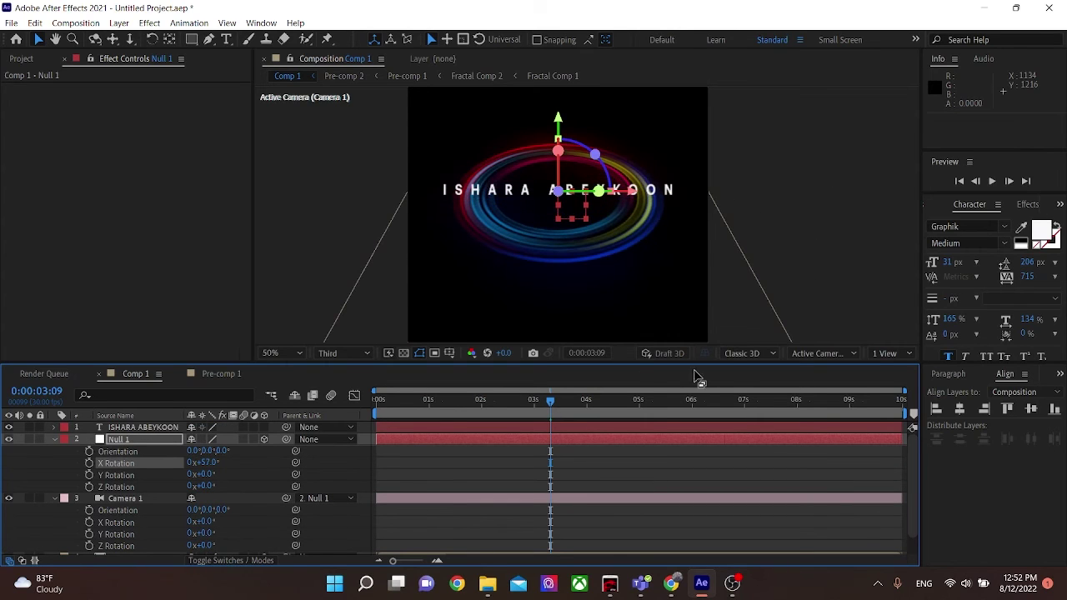
pyautogui.click(559, 405)
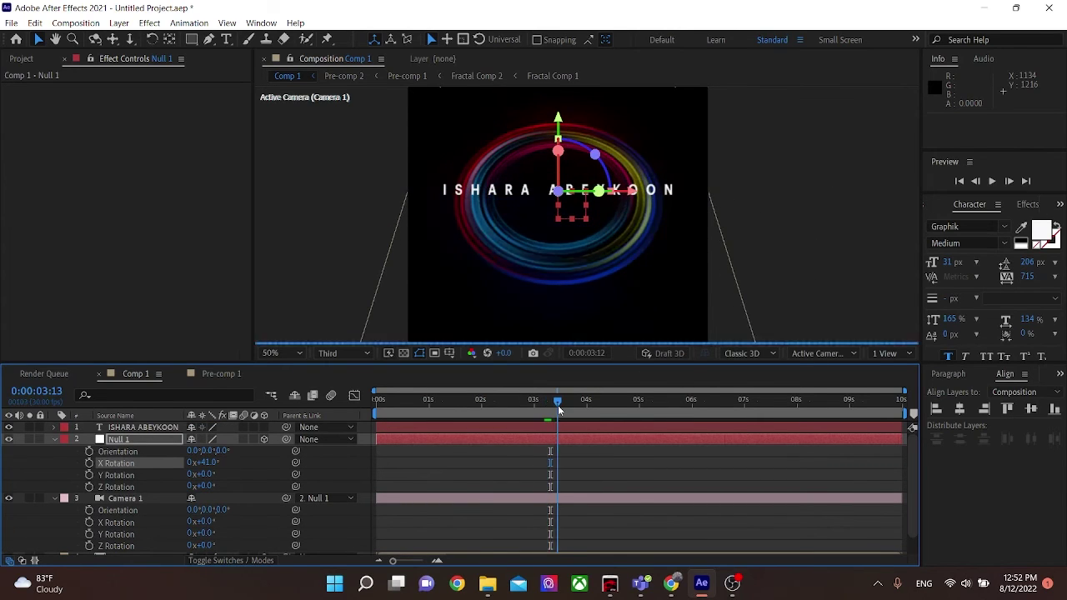
pyautogui.moveTo(201, 474)
pyautogui.mouseDown()
pyautogui.moveTo(231, 465)
pyautogui.moveTo(209, 463)
pyautogui.moveTo(206, 480)
pyautogui.mouseUp()
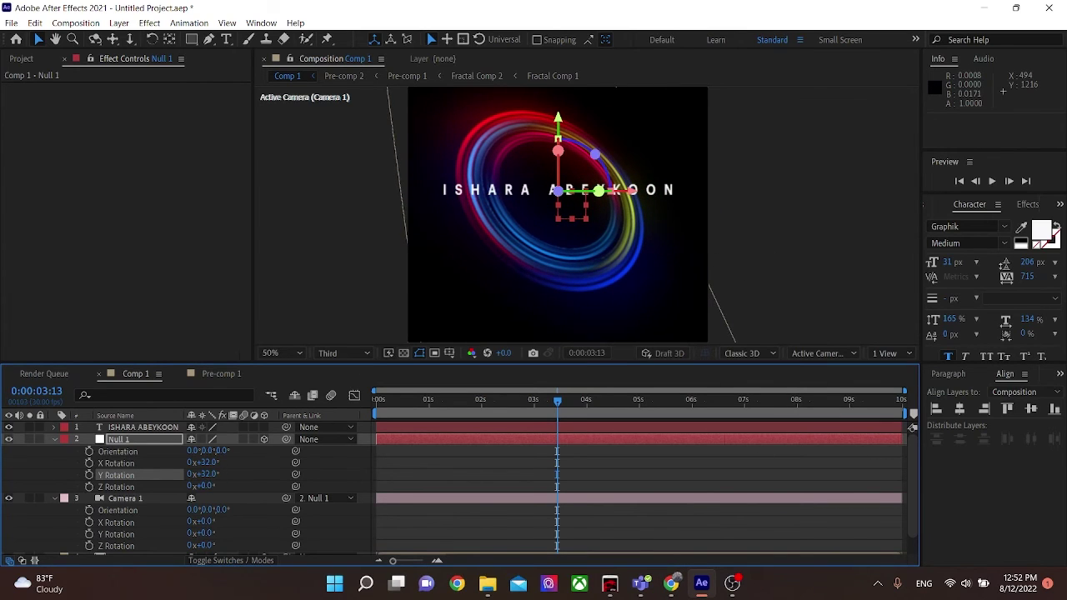
pyautogui.click(671, 583)
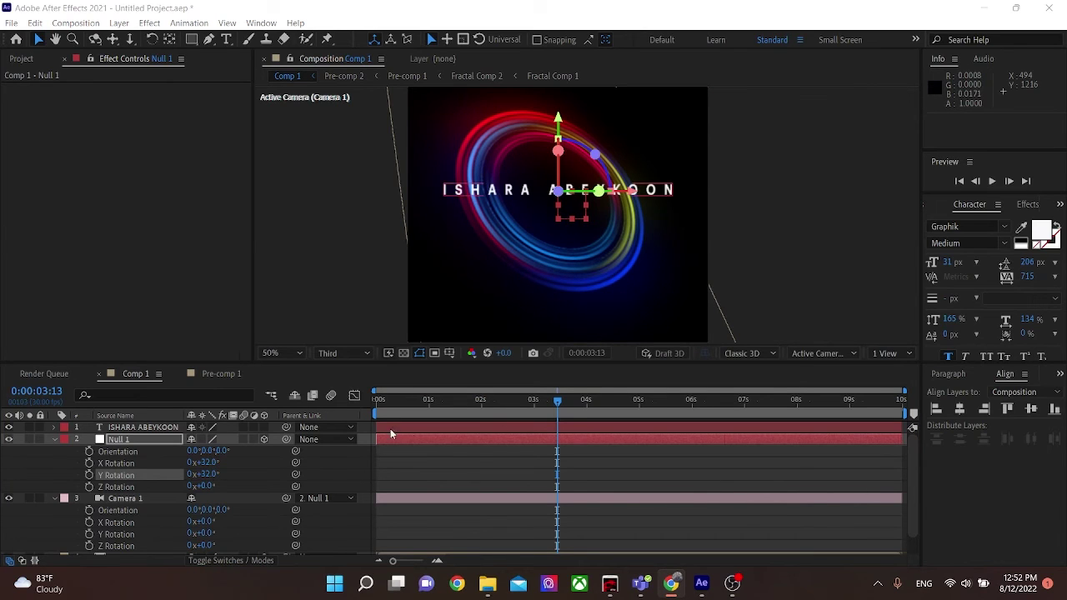
pyautogui.click(391, 400)
# Play back the tilted rings, then shrink the name text from 31 px to 24 px
pyautogui.press('space')
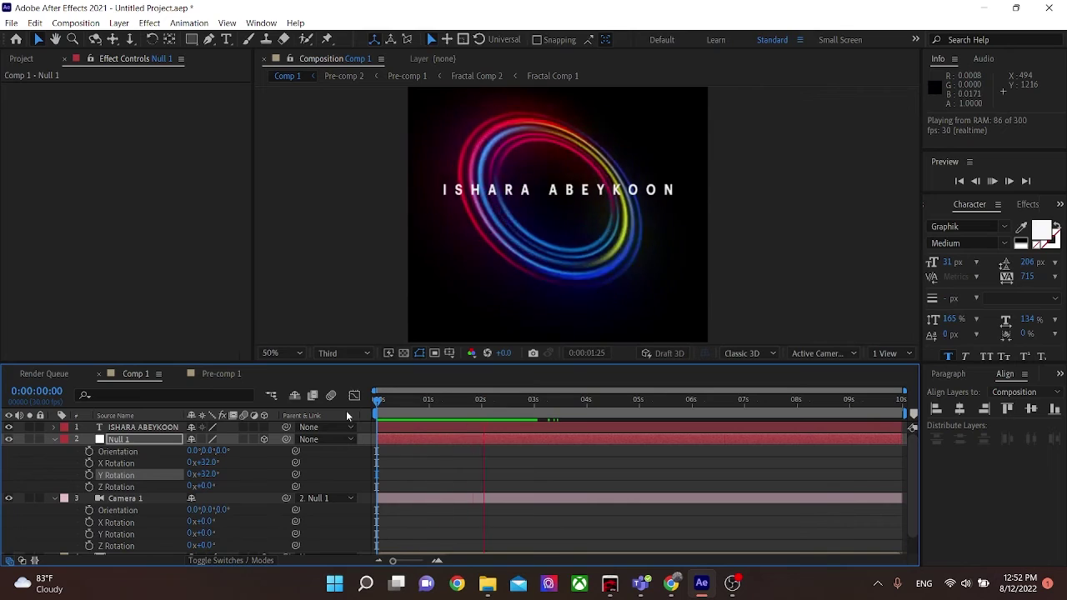
pyautogui.click(144, 429)
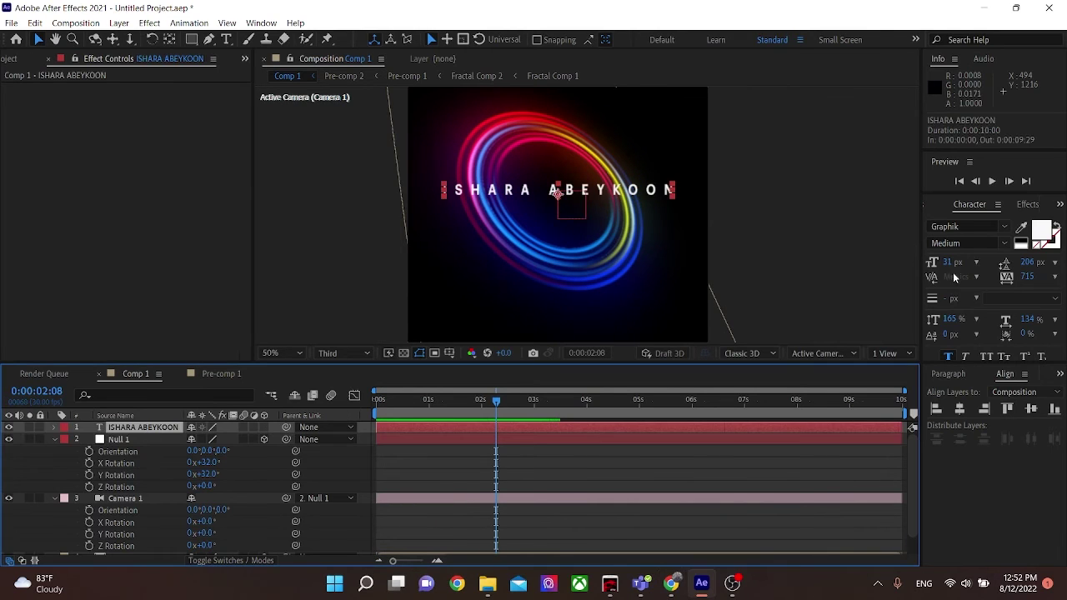
pyautogui.moveTo(951, 263); pyautogui.dragTo(945, 262)
pyautogui.click(671, 583)
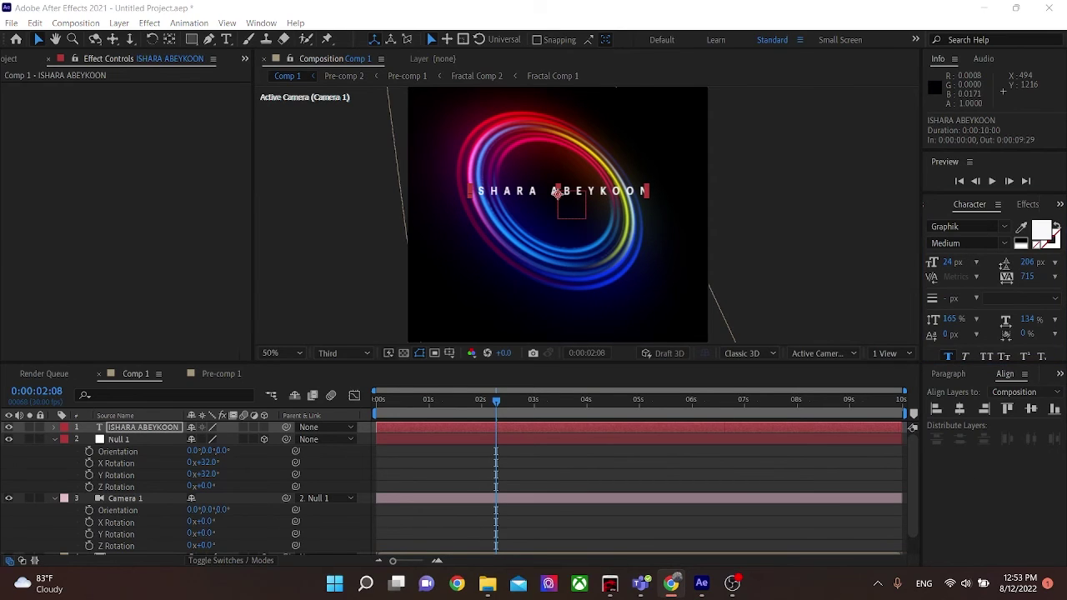
# Expand Camera 1's Camera Options and raise Aperture to about 1589 px
pyautogui.click(54, 439)
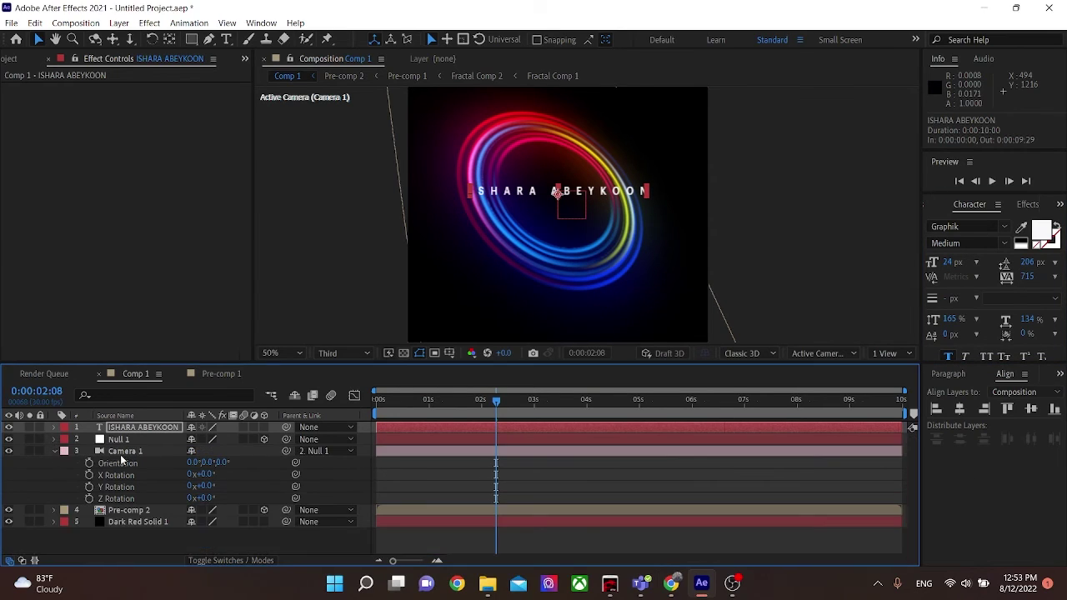
pyautogui.click(122, 451)
pyautogui.click(55, 451)
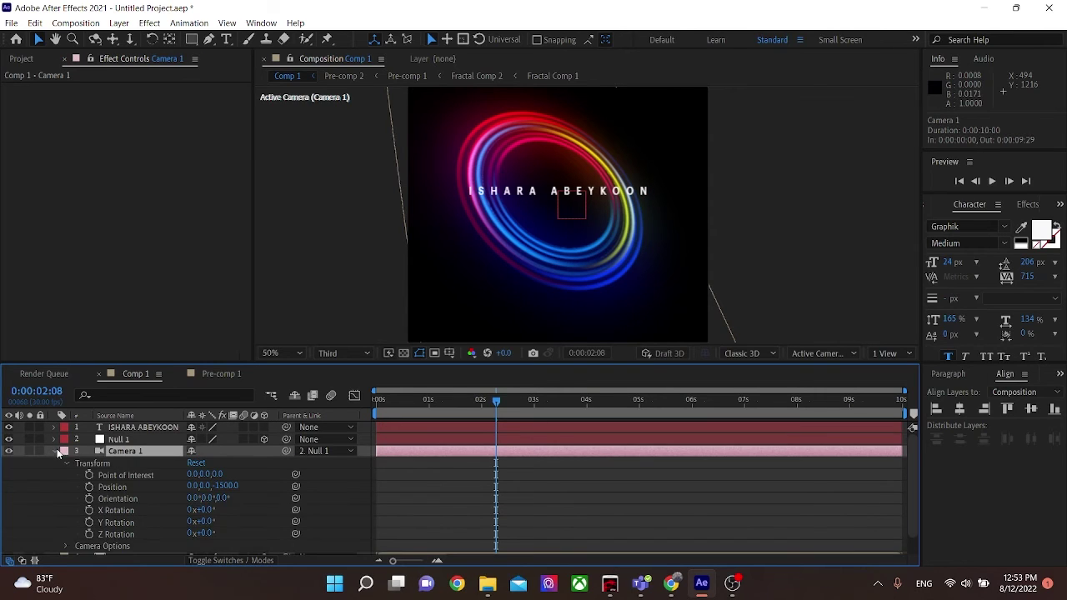
pyautogui.scroll(-3, 75, 500)
pyautogui.click(73, 527)
pyautogui.scroll(-3, 75, 500)
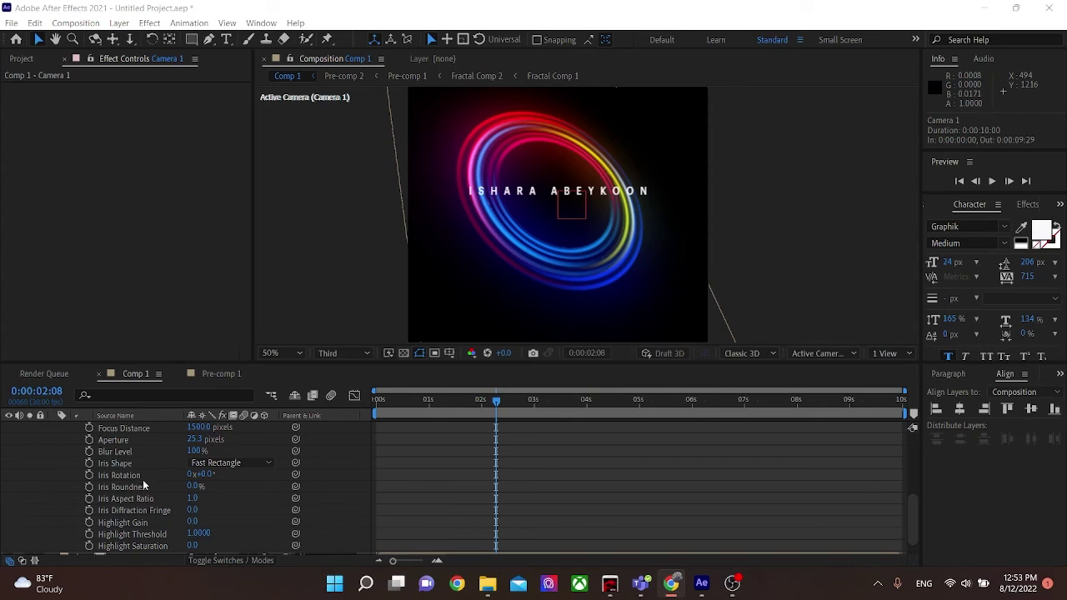
pyautogui.moveTo(195, 439); pyautogui.dragTo(448, 437)
pyautogui.moveTo(667, 436); pyautogui.dragTo(785, 433)
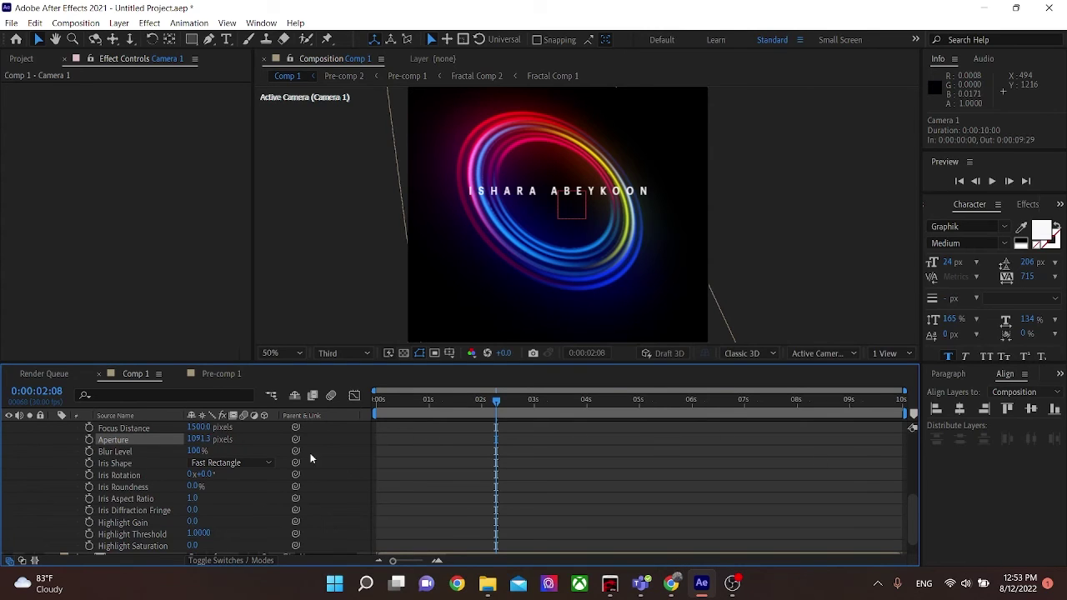
pyautogui.click(671, 583)
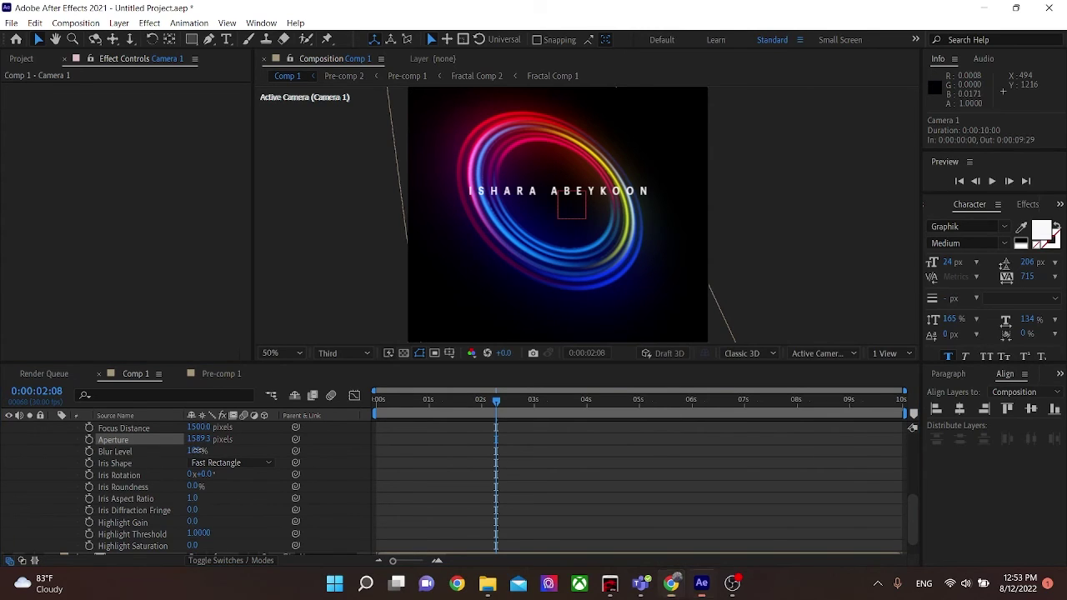
# Raise Blur Level to 1341% and Focus Distance to 1891 px, then preview from the start
pyautogui.moveTo(197, 451); pyautogui.dragTo(731, 449)
pyautogui.moveTo(1033, 459); pyautogui.dragTo(1063, 458)
pyautogui.click(672, 583)
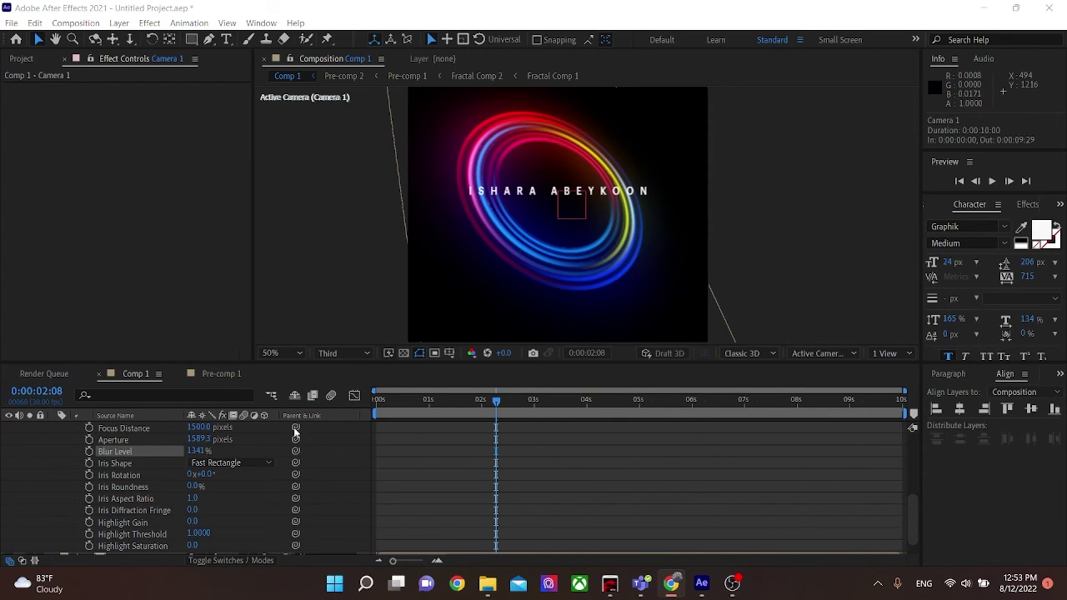
pyautogui.moveTo(200, 427); pyautogui.dragTo(293, 432)
pyautogui.click(672, 582)
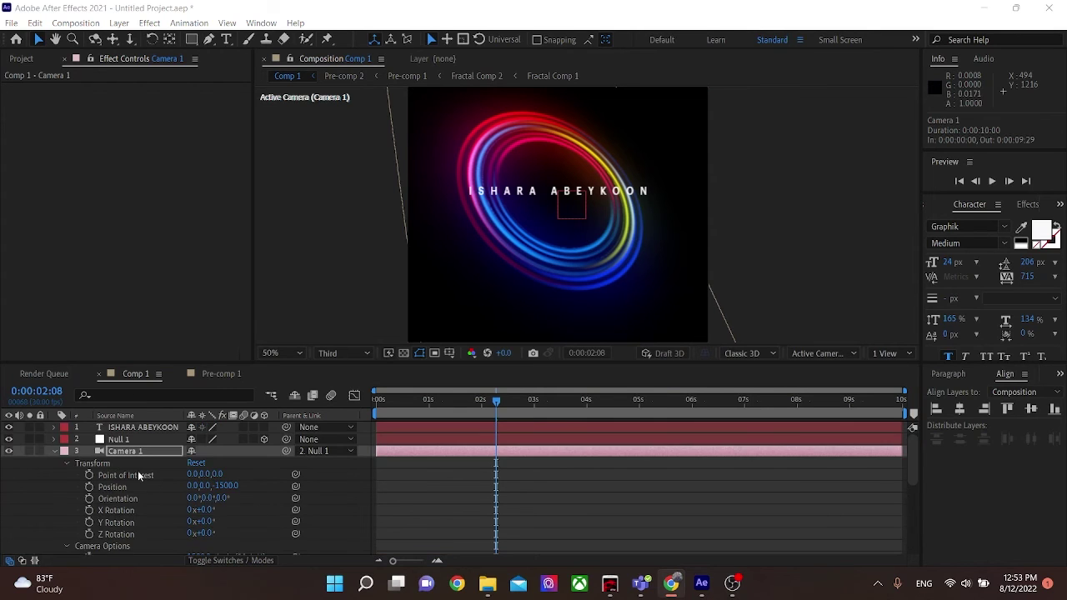
pyautogui.click(88, 515)
pyautogui.press('Home')
pyautogui.press('space')
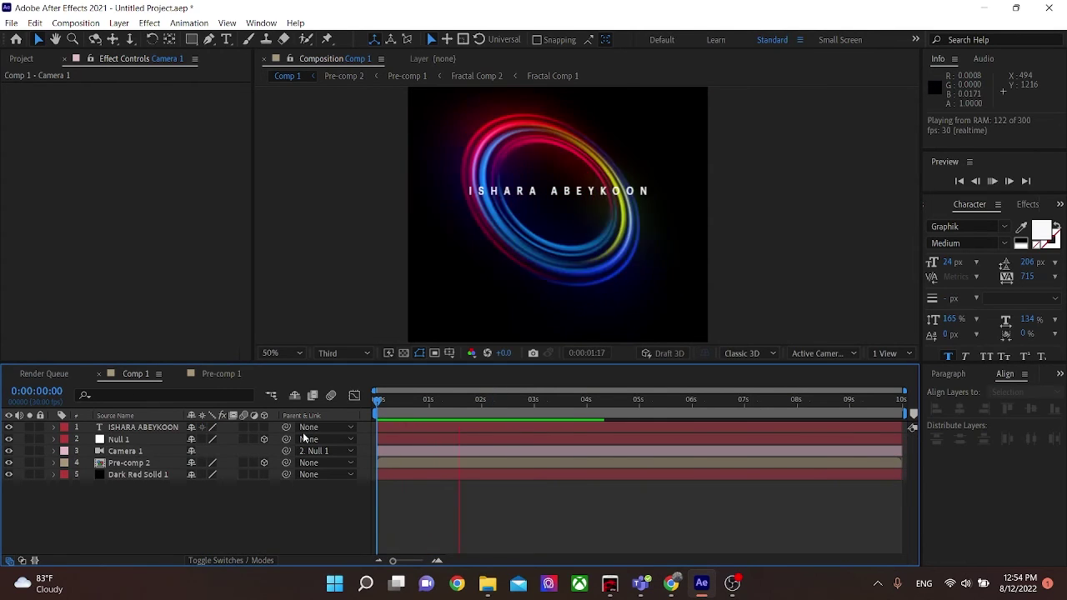
# Stop playback and scale Null 1 up to about 120% with its width narrowed
pyautogui.press('space')
pyautogui.click(121, 439)
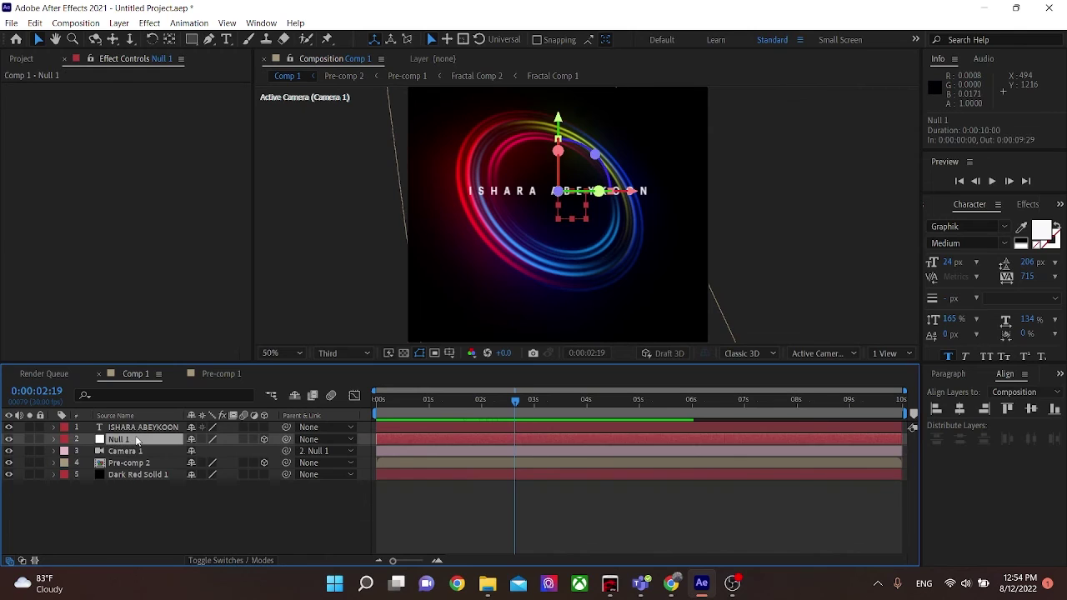
pyautogui.press('s')
pyautogui.moveTo(221, 452); pyautogui.dragTo(187, 452)
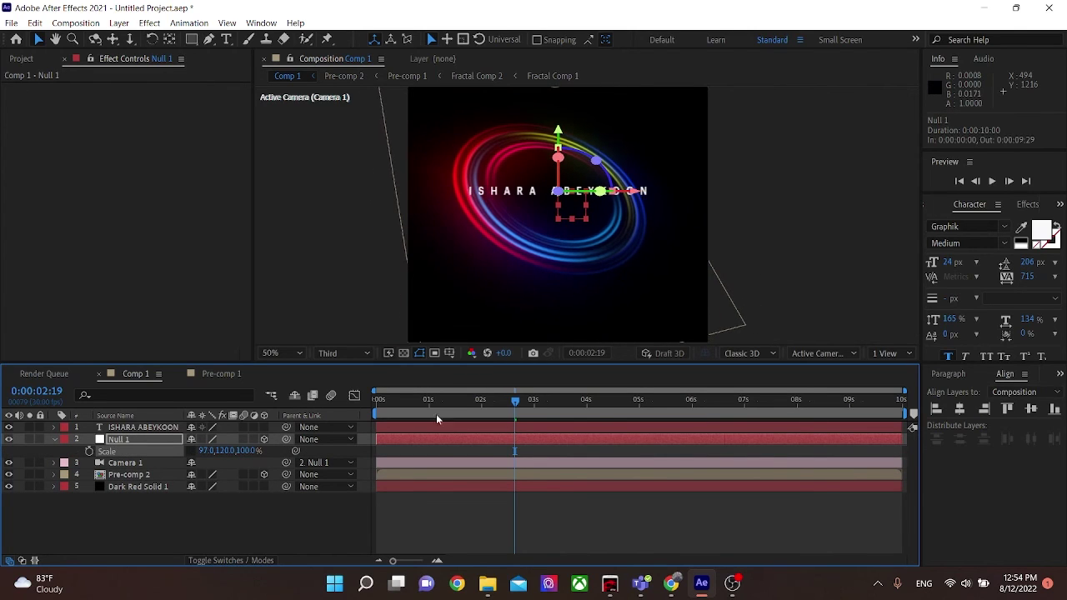
pyautogui.moveTo(436, 414)
pyautogui.mouseDown()
pyautogui.moveTo(506, 418)
pyautogui.moveTo(475, 417)
pyautogui.mouseUp()
# Keyframe Null 1's Scale width from 106% at 1:26 to 87% later, then preview
pyautogui.moveTo(200, 451); pyautogui.dragTo(214, 451)
pyautogui.click(89, 451)
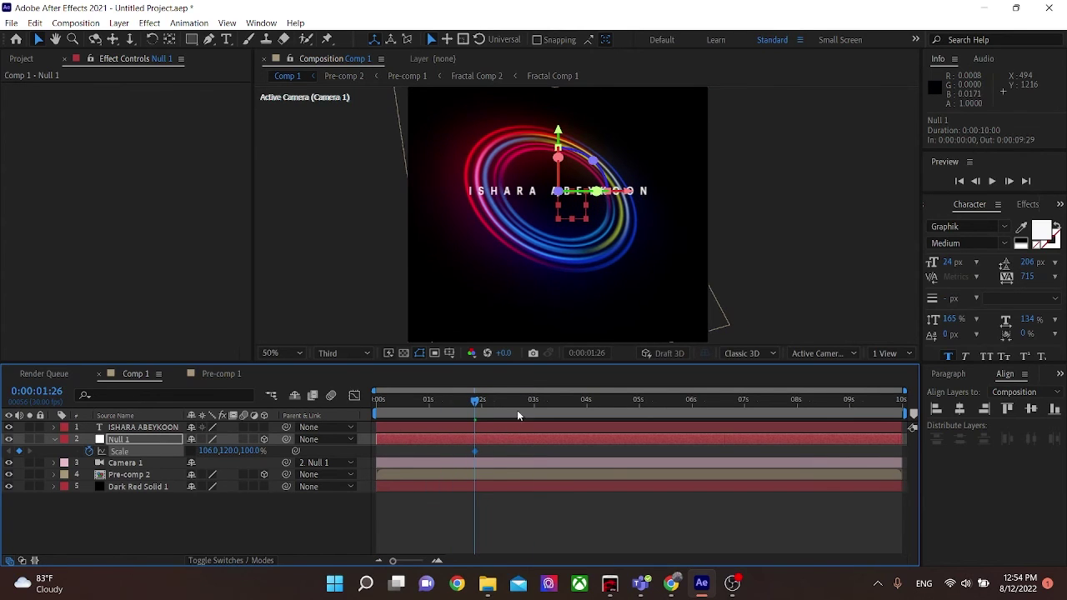
pyautogui.moveTo(479, 403); pyautogui.dragTo(536, 404)
pyautogui.moveTo(209, 451); pyautogui.dragTo(192, 451)
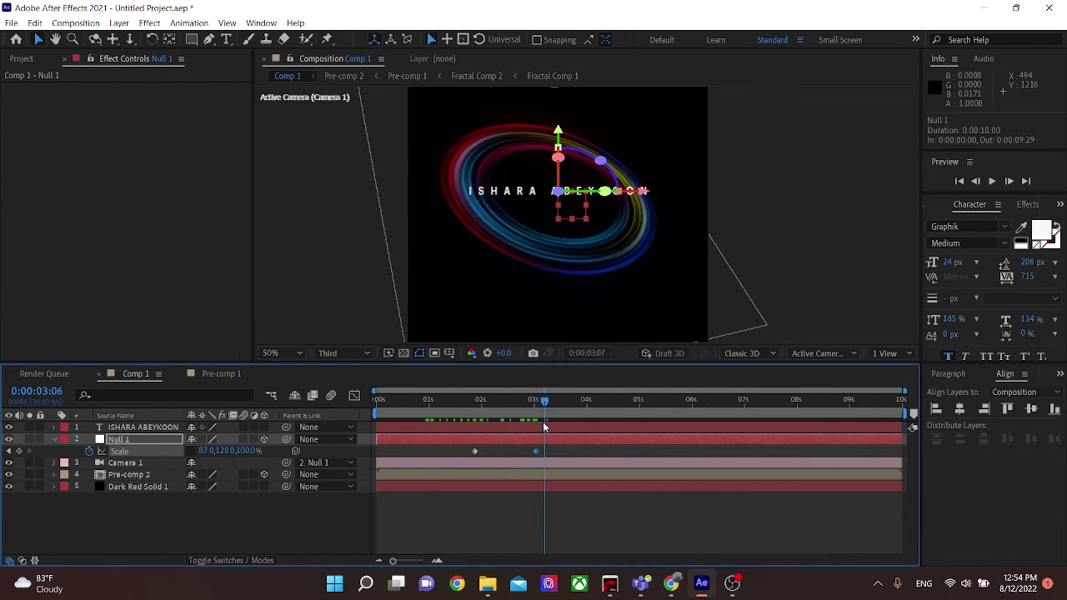
pyautogui.moveTo(536, 415); pyautogui.dragTo(411, 423)
pyautogui.press('space')
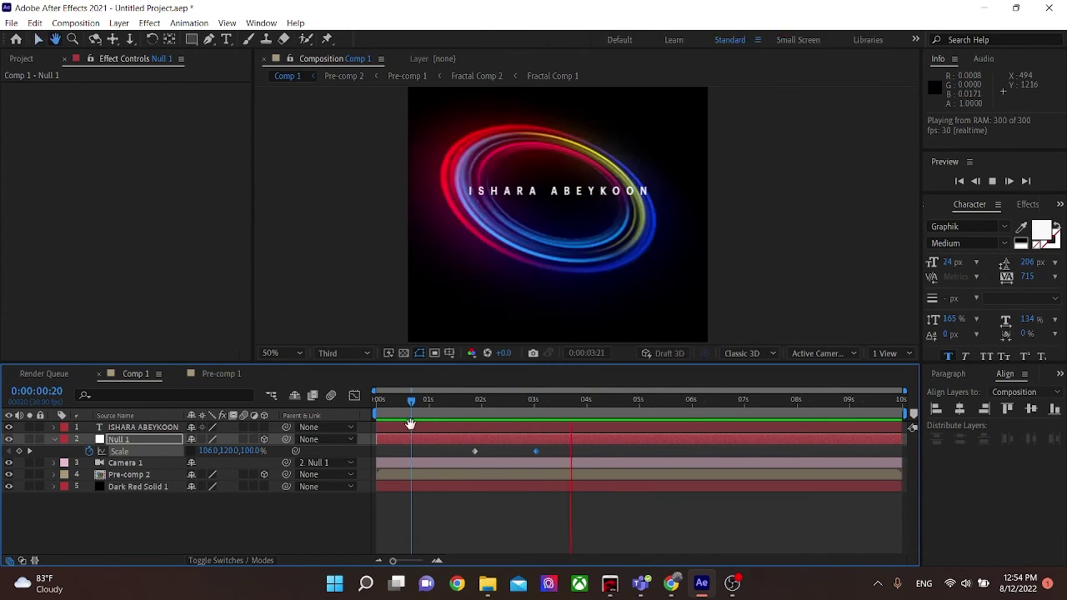
pyautogui.moveTo(571, 475); pyautogui.dragTo(432, 427)
pyautogui.hotkey('ctrl', 'z')
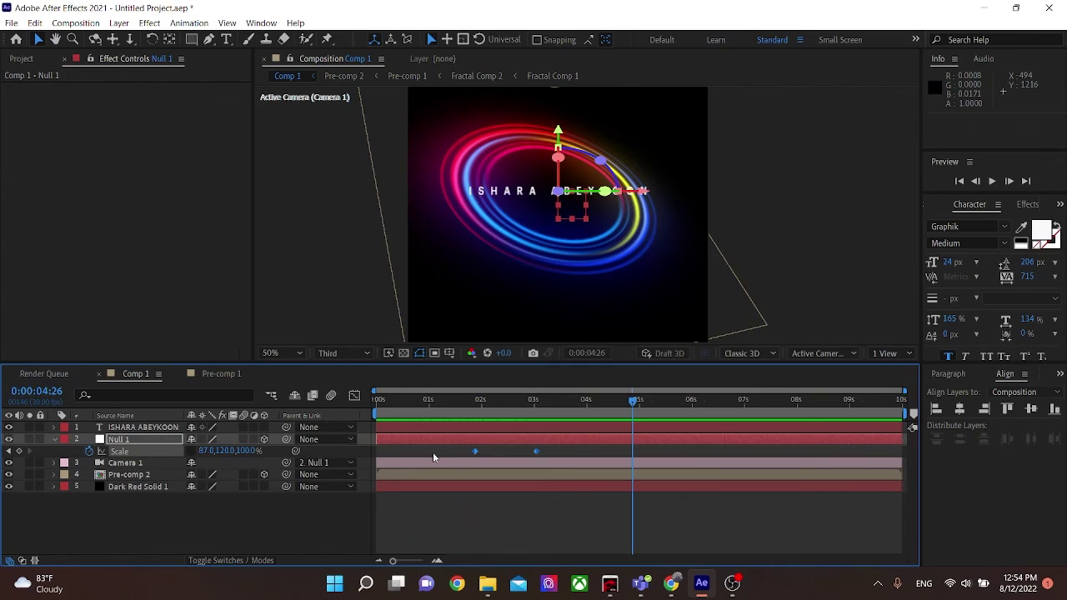
# In the speed graph, apply Easy Ease to both Null 1 Scale keyframes and preview the result
pyautogui.click(355, 395)
pyautogui.click(501, 547)
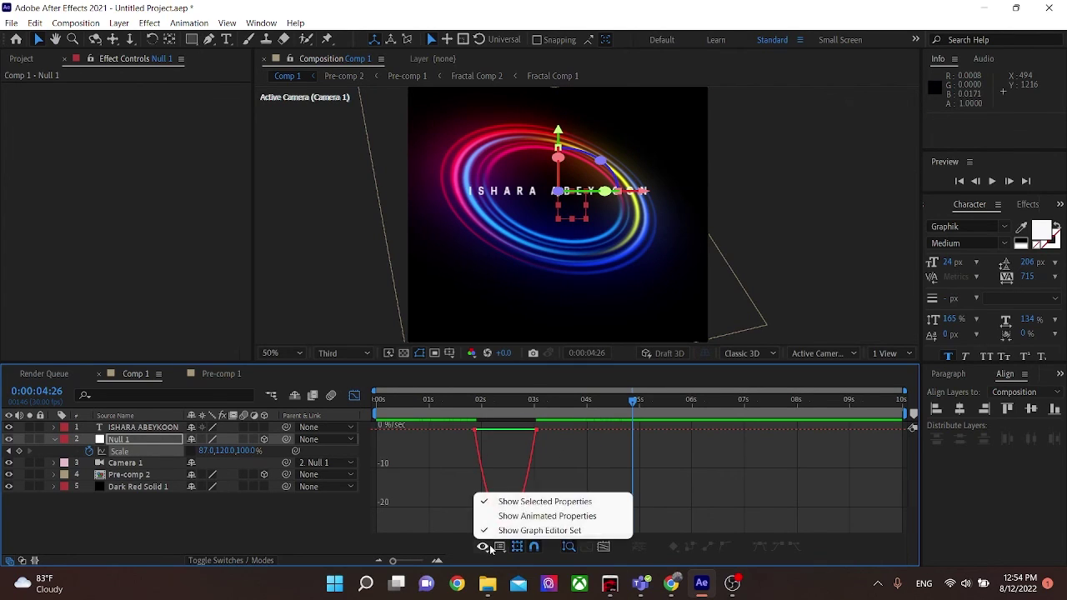
pyautogui.click(397, 450)
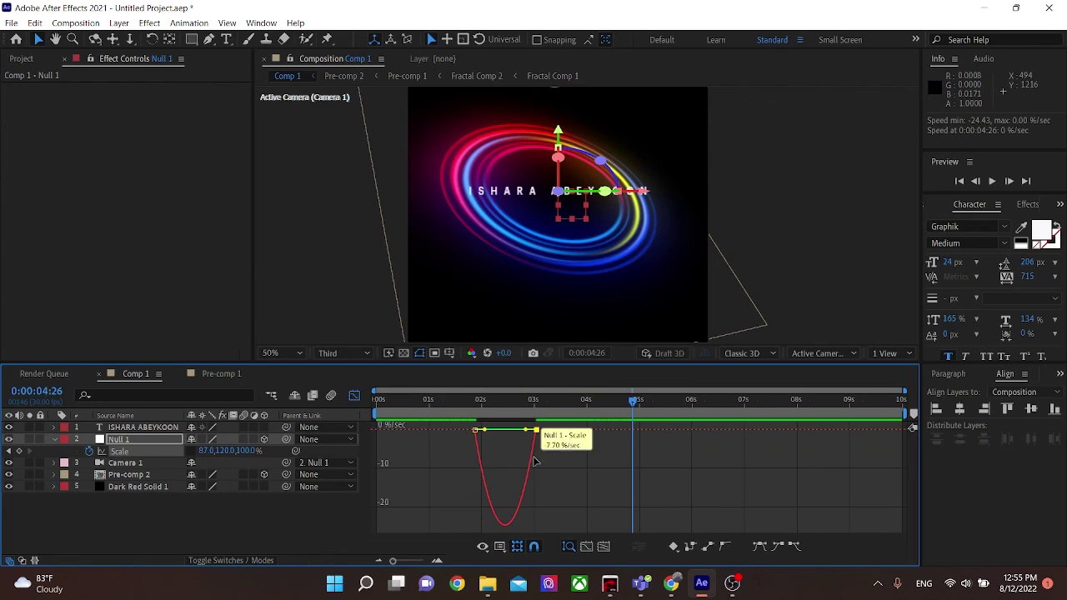
pyautogui.moveTo(463, 421)
pyautogui.mouseDown()
pyautogui.moveTo(550, 450)
pyautogui.moveTo(500, 434)
pyautogui.mouseUp()
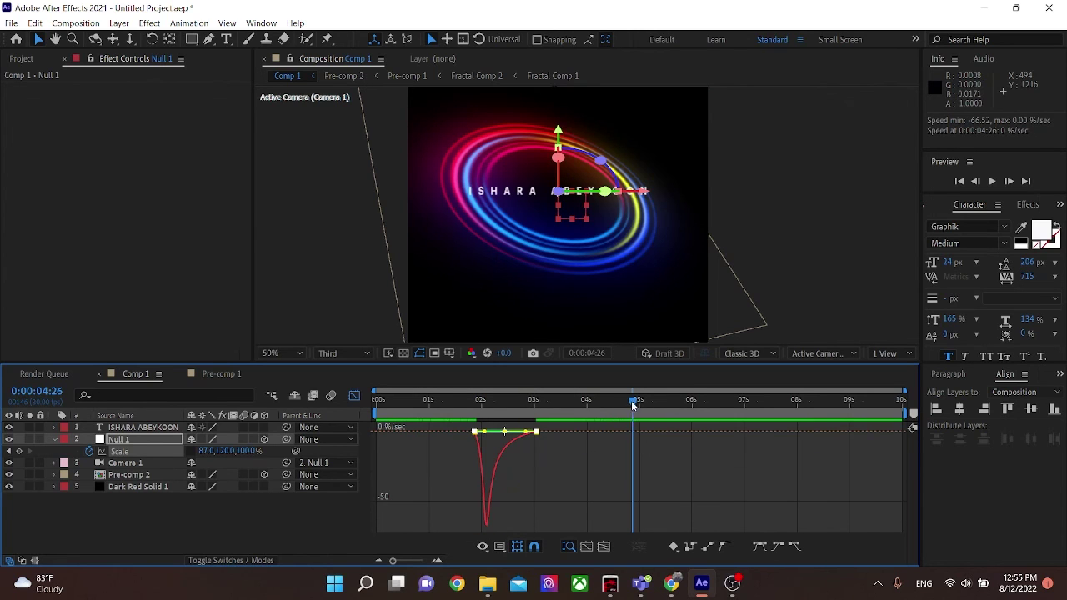
pyautogui.click(431, 410)
pyautogui.press('space')
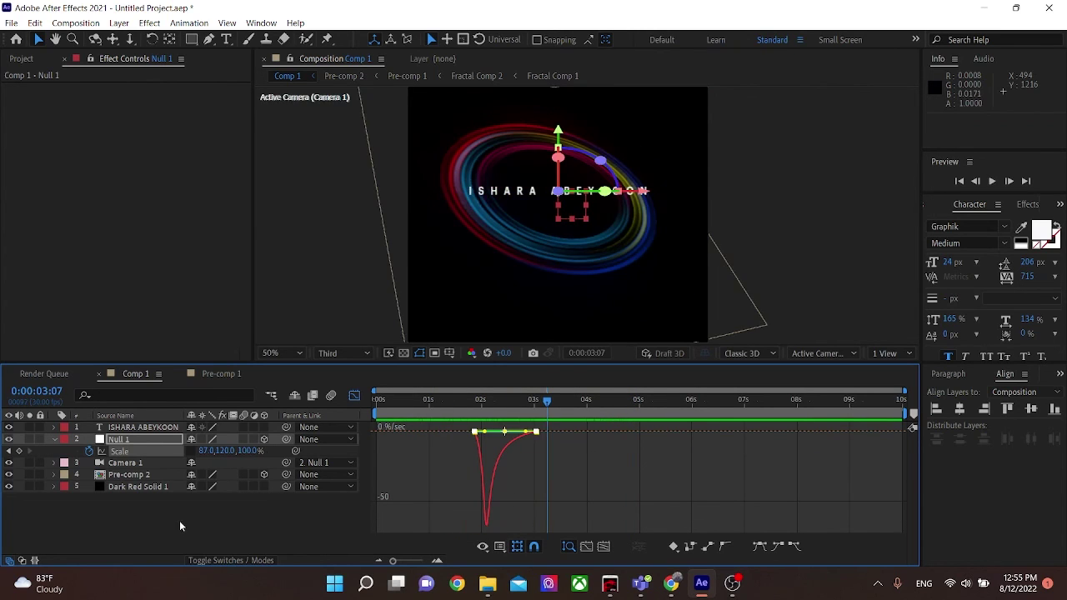
pyautogui.click(732, 583)
# Add an Opacity animator to the name text with Opacity set to 0%
pyautogui.click(270, 440)
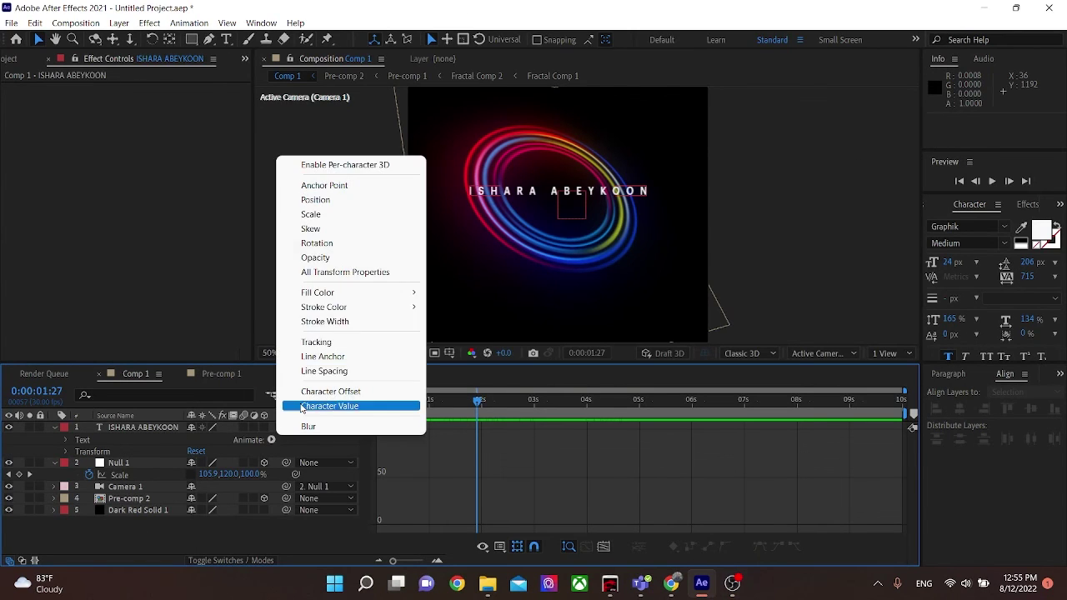
pyautogui.click(336, 257)
pyautogui.scroll(-2, 184, 489)
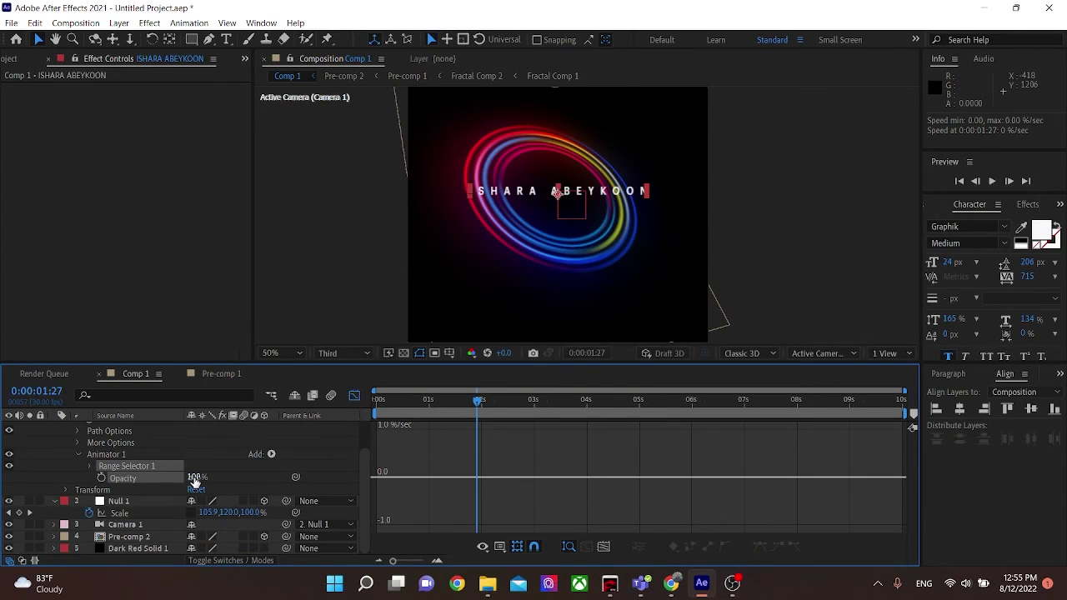
pyautogui.moveTo(194, 482); pyautogui.dragTo(60, 478)
pyautogui.click(354, 395)
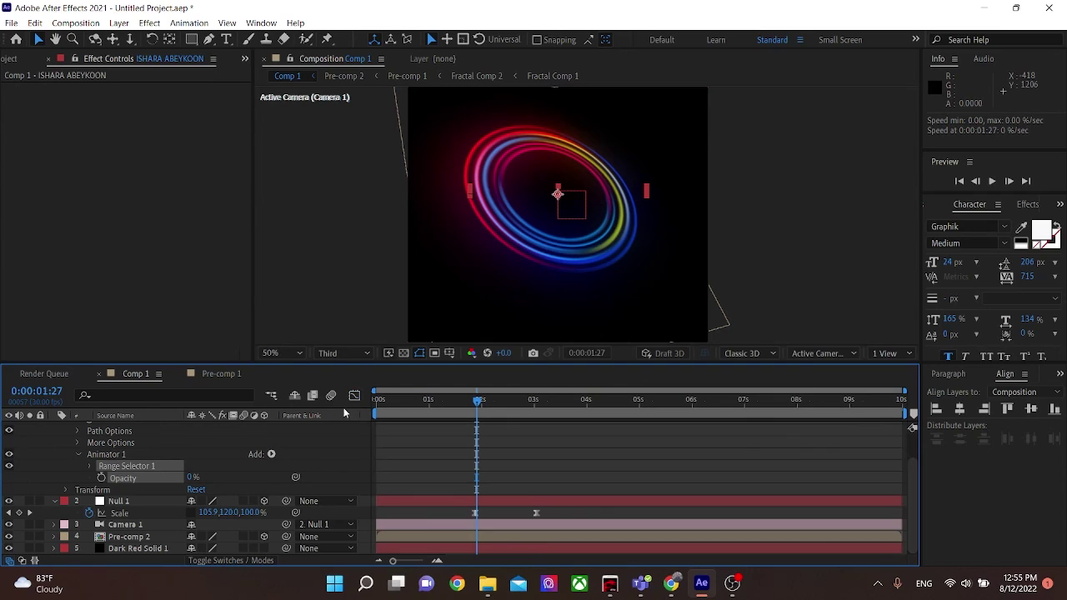
# Add a Wiggly Selector to Animator 1 and preview the flicker from the timeline start
pyautogui.click(89, 468)
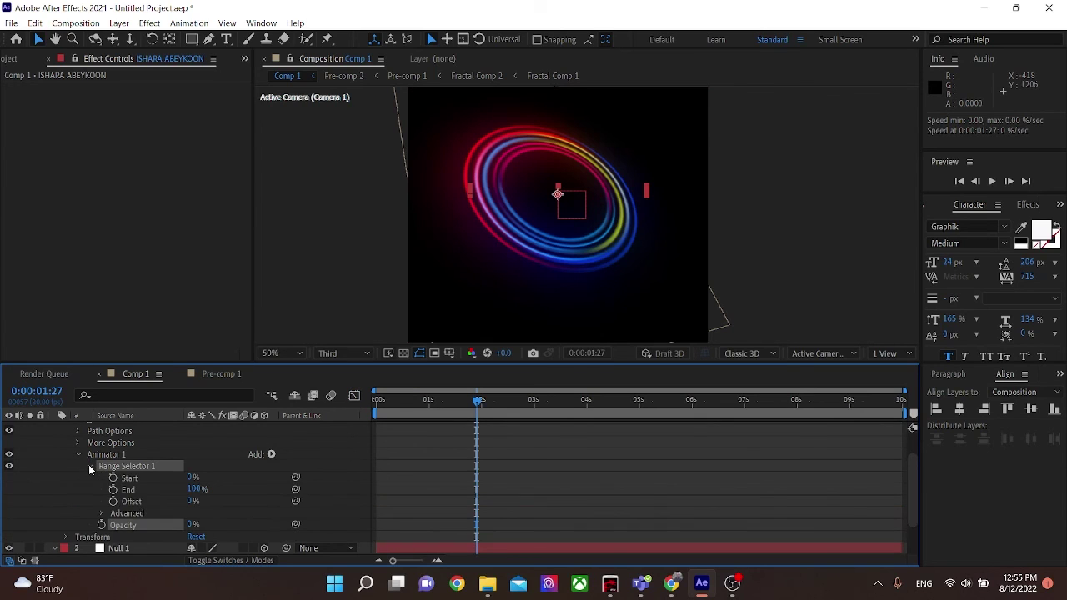
pyautogui.click(90, 468)
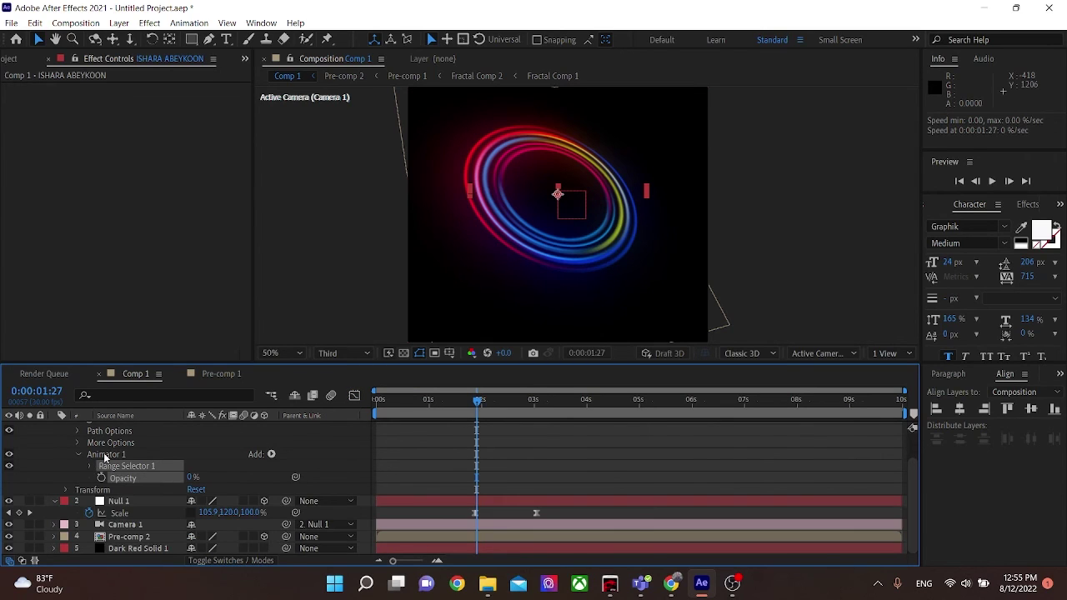
pyautogui.click(271, 455)
pyautogui.click(408, 488)
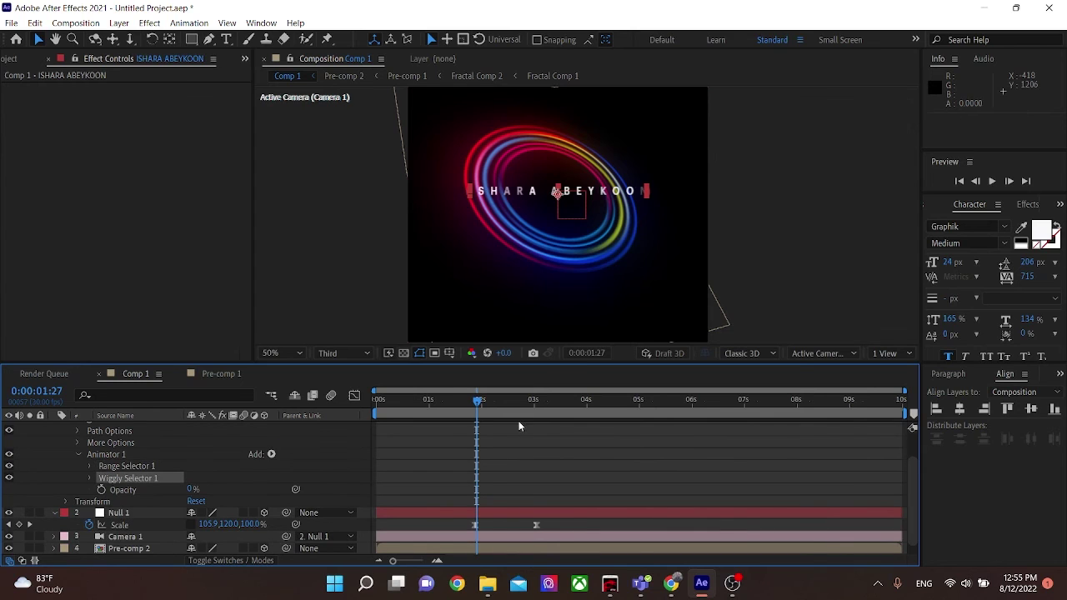
pyautogui.moveTo(479, 401)
pyautogui.mouseDown()
pyautogui.moveTo(501, 403)
pyautogui.moveTo(449, 435)
pyautogui.mouseUp()
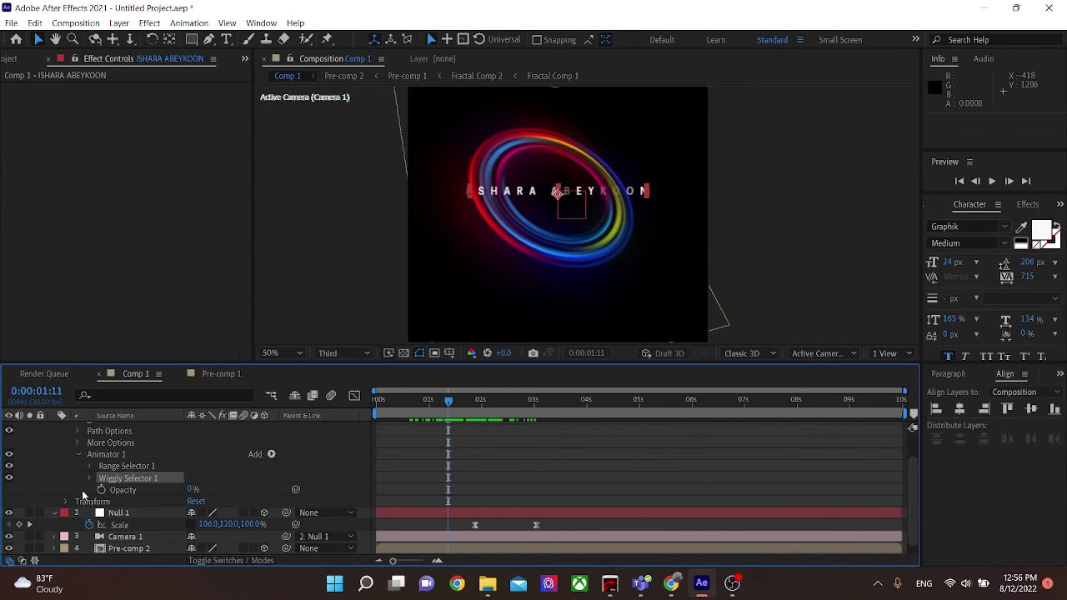
pyautogui.moveTo(434, 401); pyautogui.dragTo(340, 413)
pyautogui.press('space')
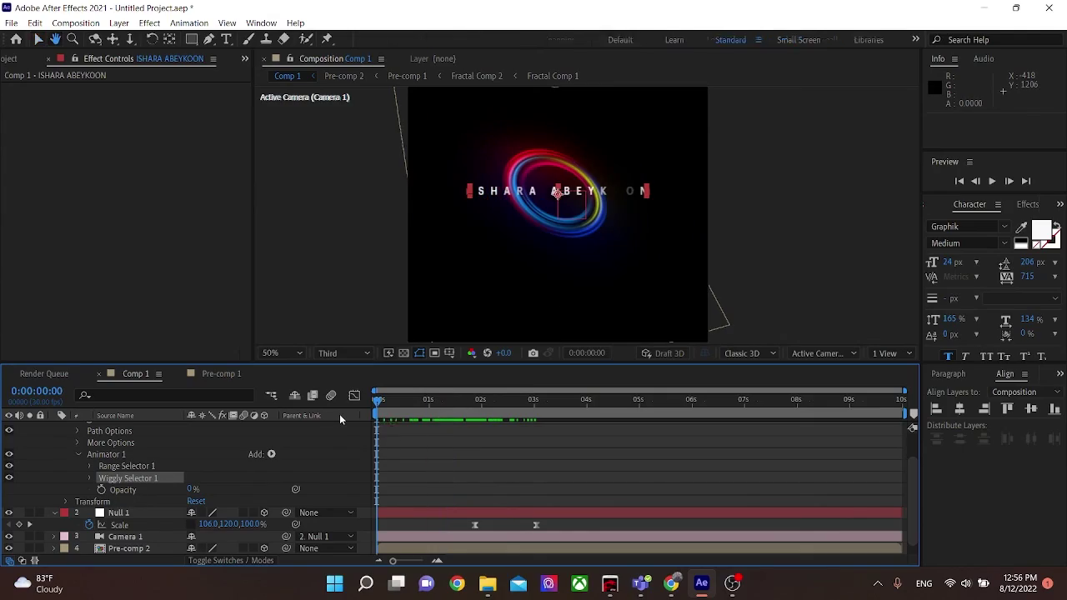